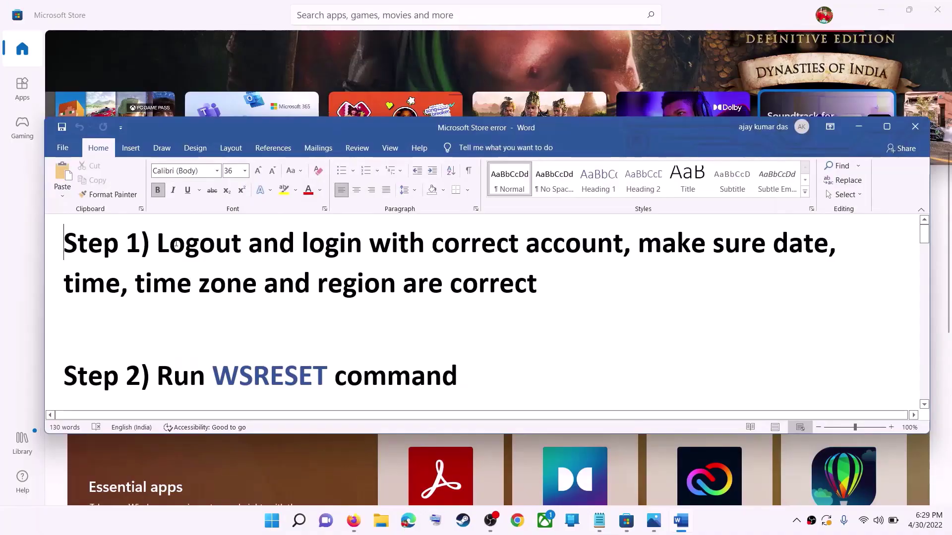
Step: Switch from the Word notes to Microsoft Store, sign out of the current account and start signing in again
left_click_drag(158, 243, 623, 246)
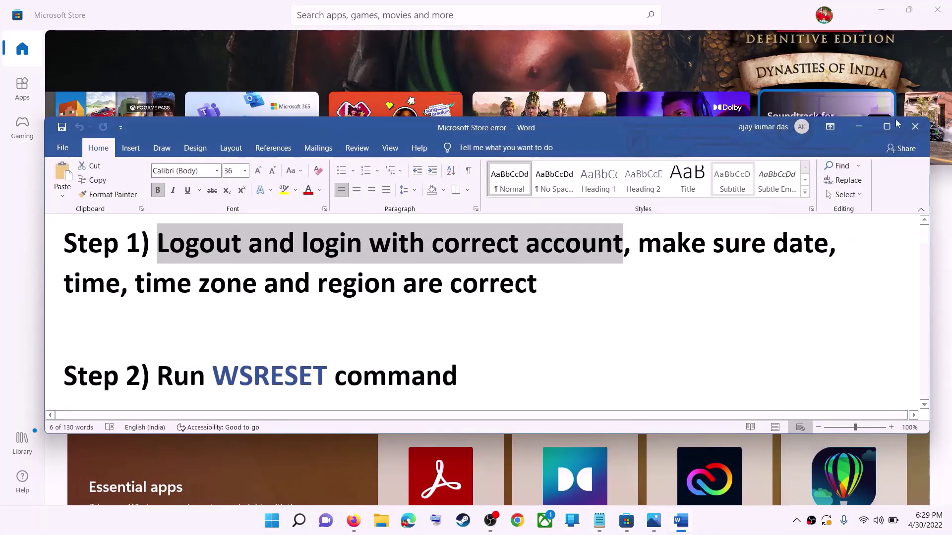
left_click(860, 128)
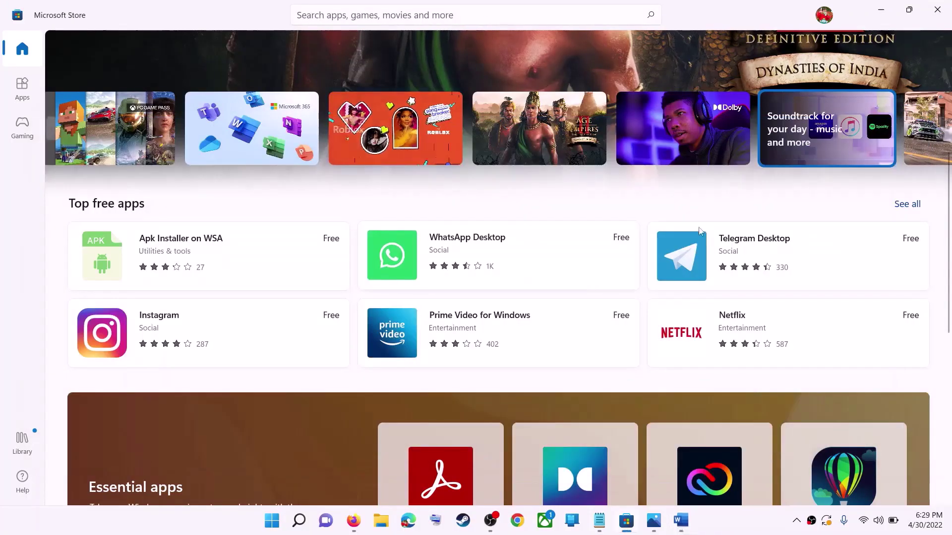
scroll(697, 308, "up", 5)
scroll(697, 303, "down", 1)
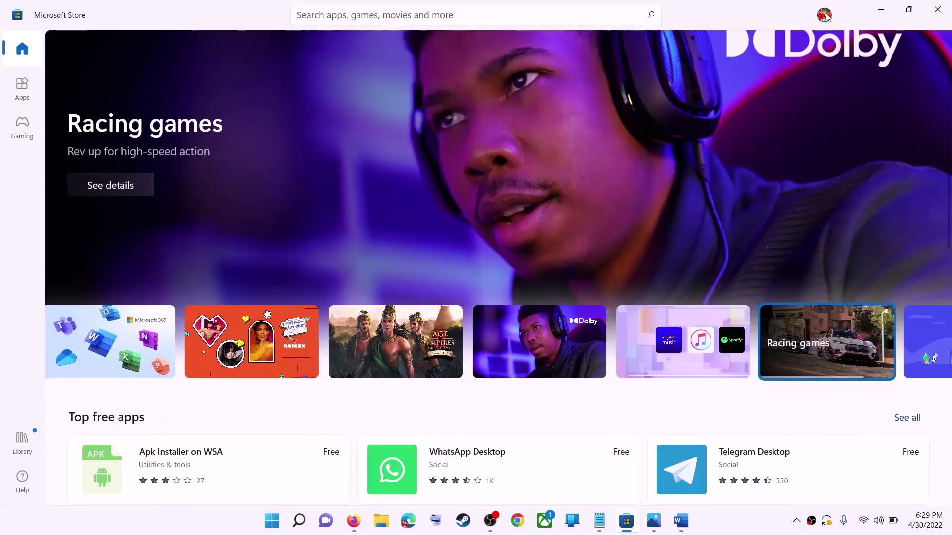
left_click(825, 19)
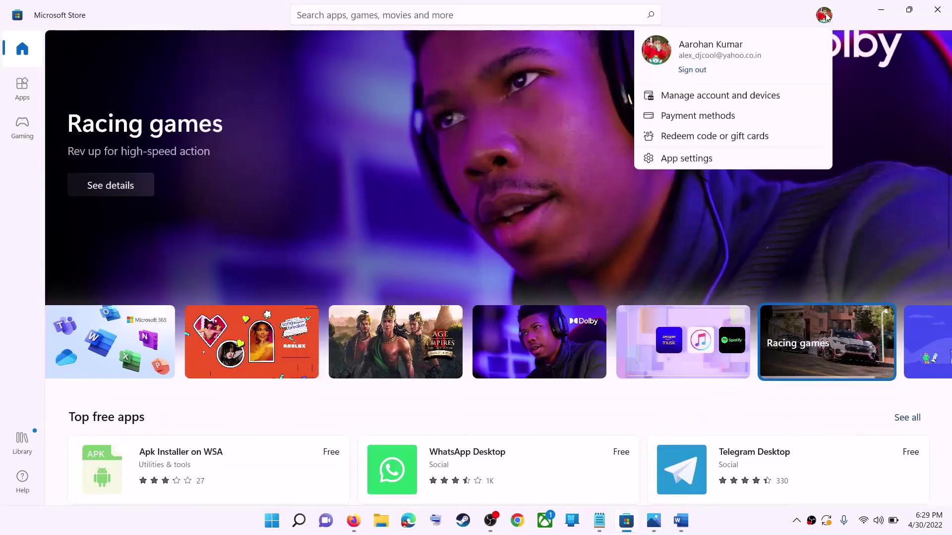
left_click(686, 71)
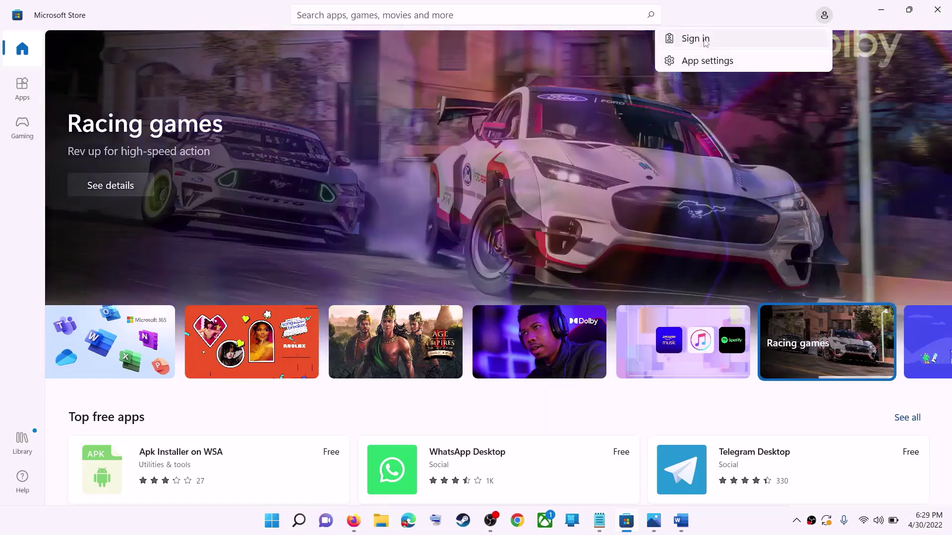
left_click(704, 40)
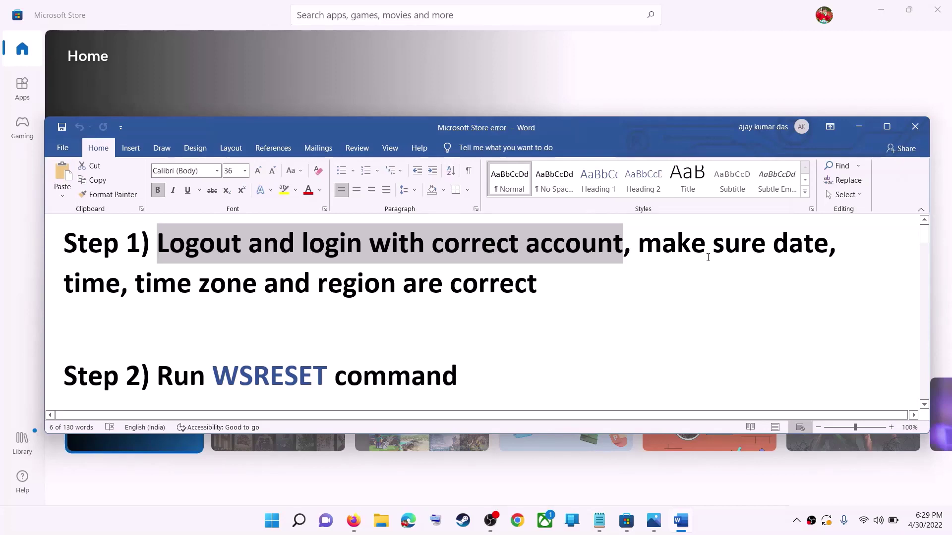
Step: Open the Windows Date & time settings and check the automatic time, time zone and sync options
left_click_drag(708, 257, 483, 275)
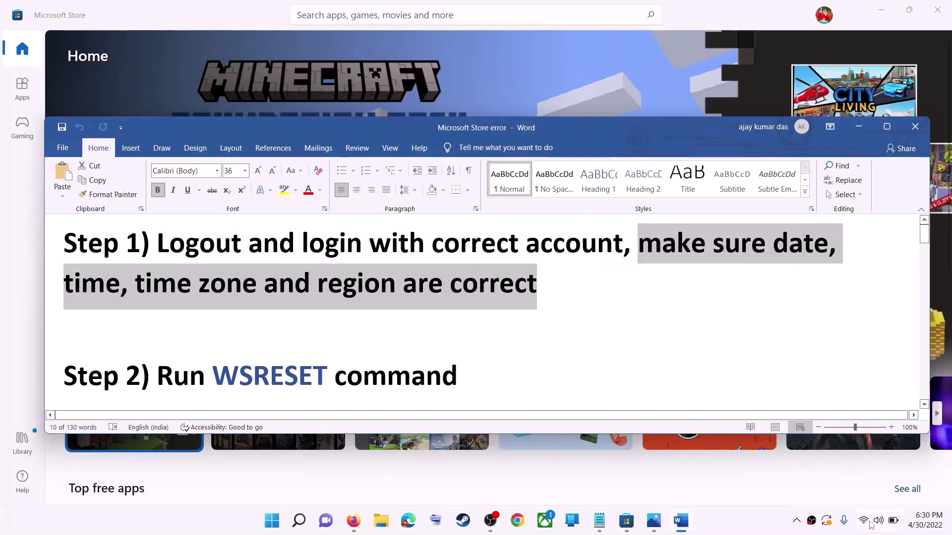
right_click(924, 526)
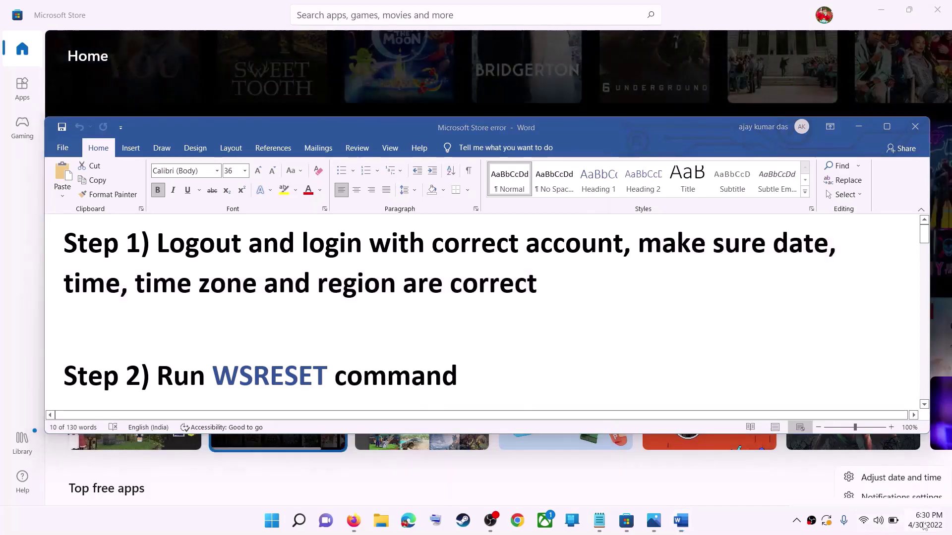
left_click(907, 478)
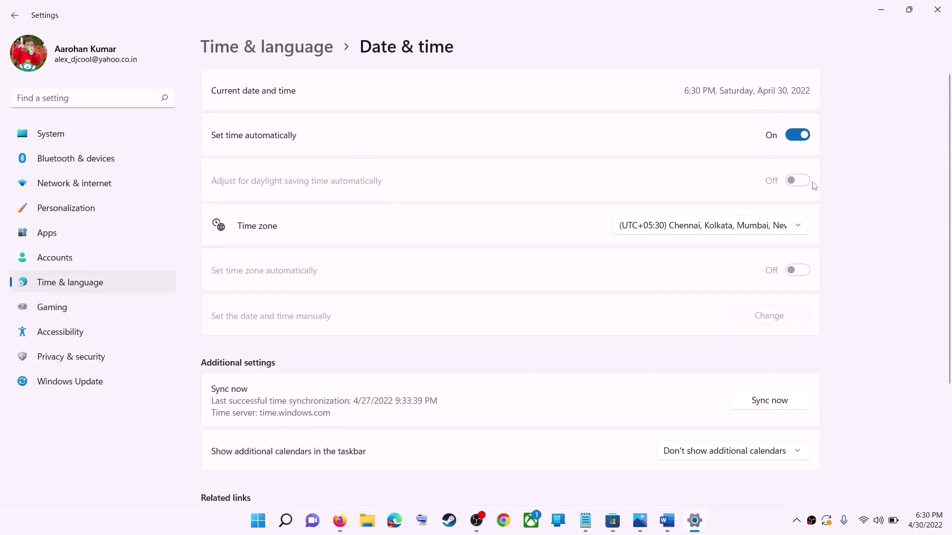
left_click(699, 231)
left_click(726, 226)
scroll(854, 275, "down", 3)
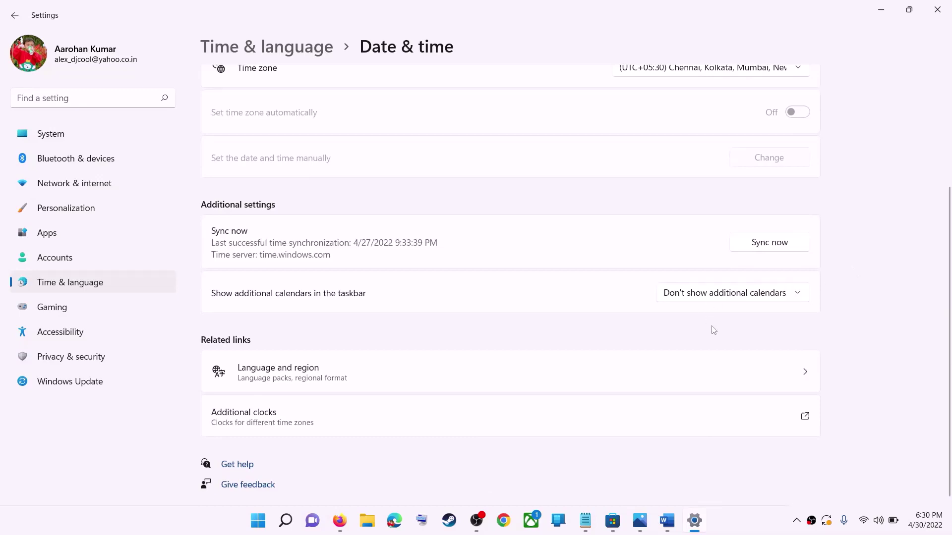
scroll(709, 330, "up", 1)
scroll(648, 325, "down", 1)
scroll(644, 322, "up", 3)
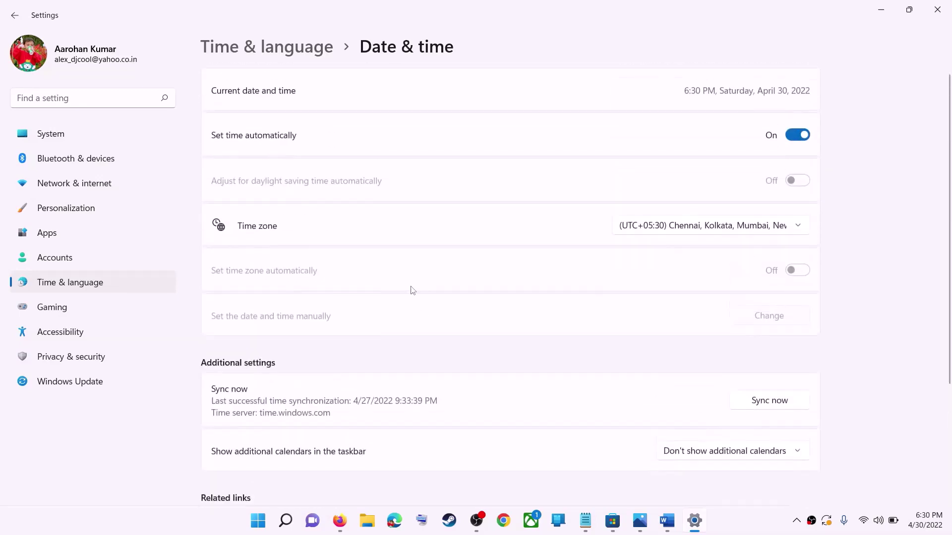
Step: Check the country or region under Language & region, leave it as it is and close Settings
left_click(67, 287)
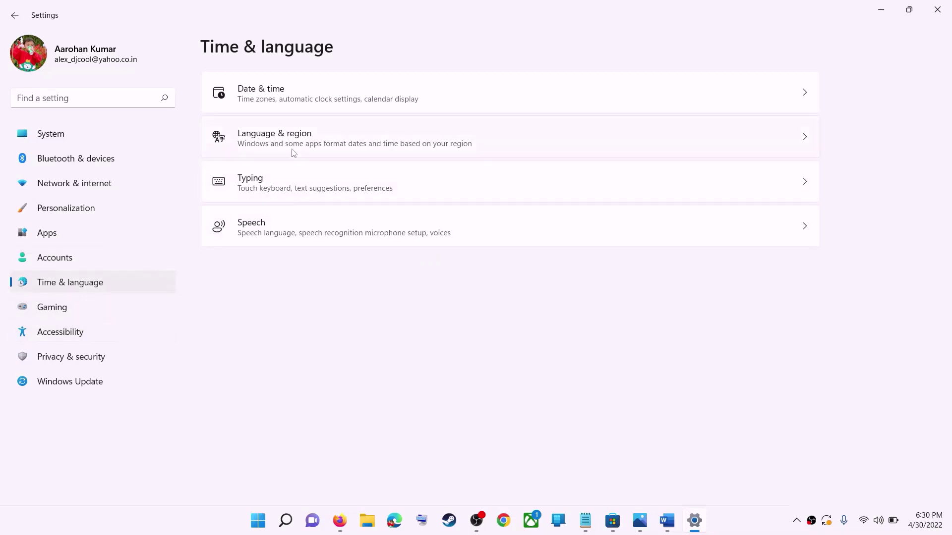
left_click(717, 149)
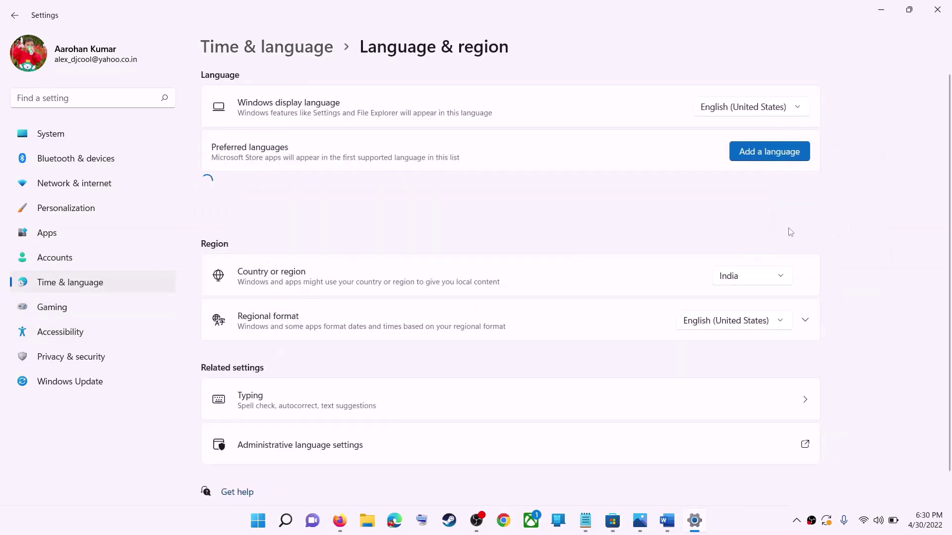
left_click(775, 276)
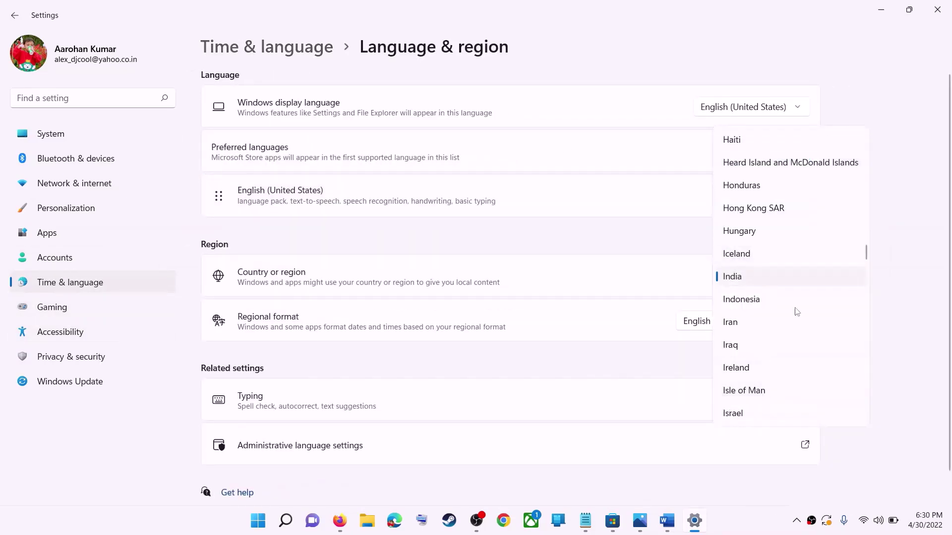
left_click(925, 266)
left_click(937, 9)
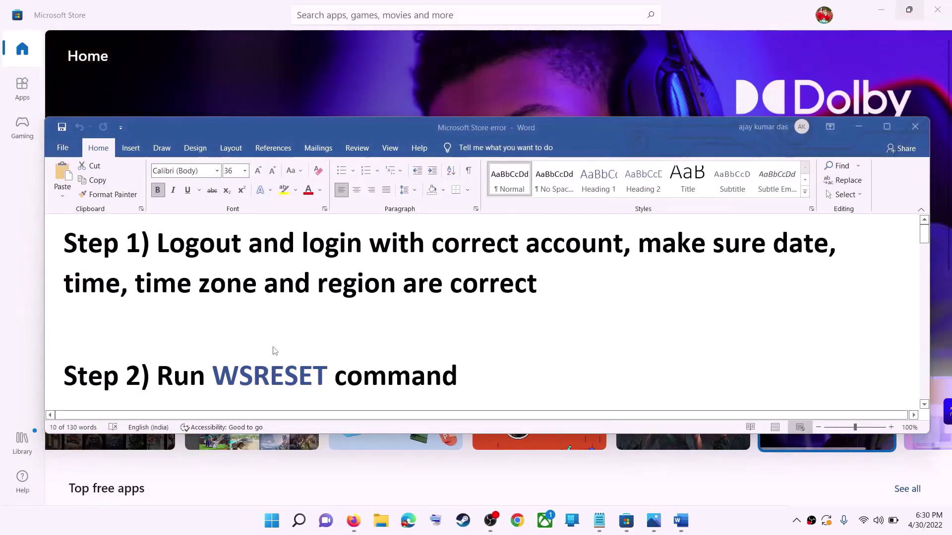
Step: Run the WSRESET command copied from the Word notes and maximize the Microsoft Store window that reopens
scroll(327, 348, "down", 1)
double_click(294, 347)
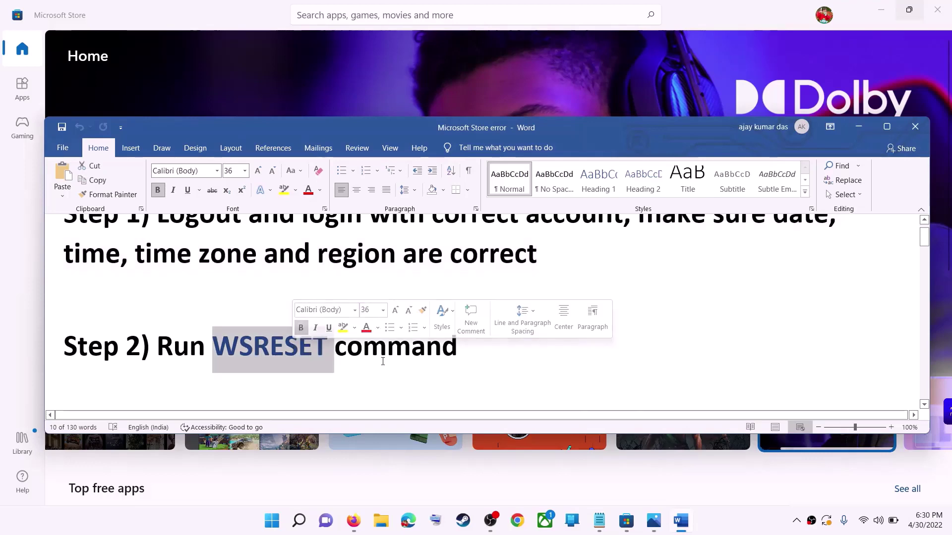
key("ctrl+c")
left_click(277, 521)
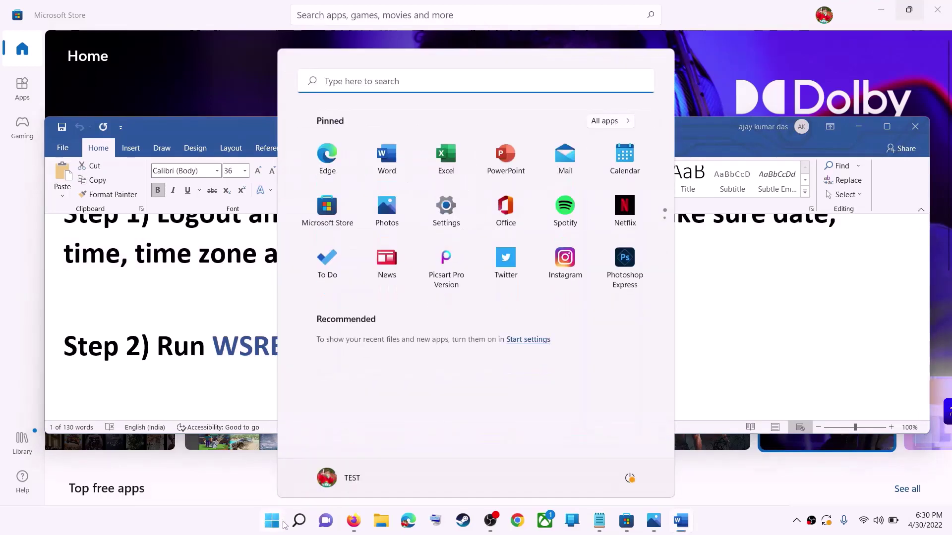
key("ctrl+v")
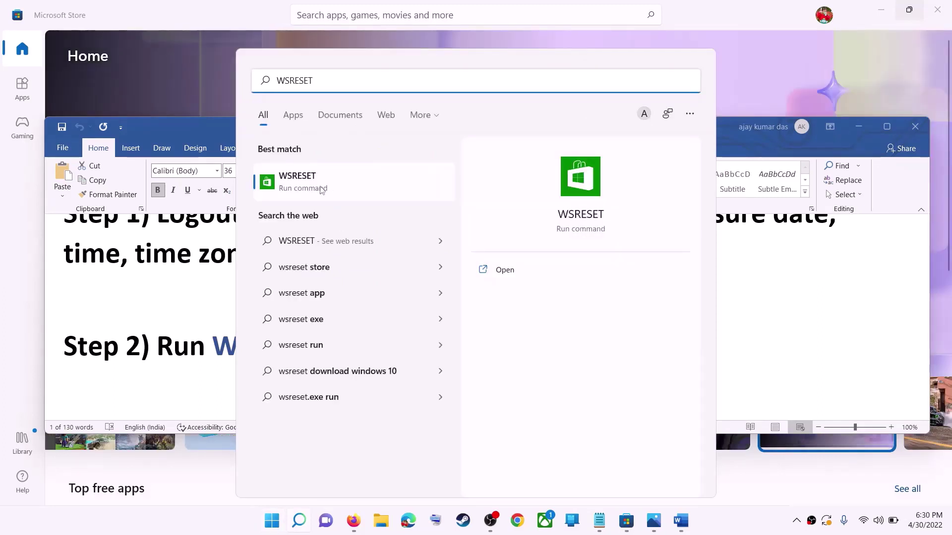
left_click(322, 190)
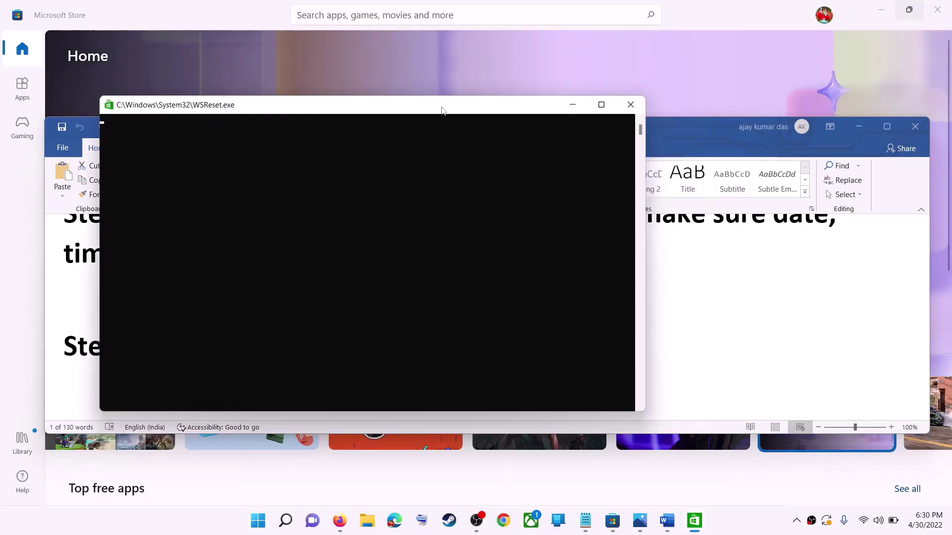
left_click_drag(443, 110, 503, 118)
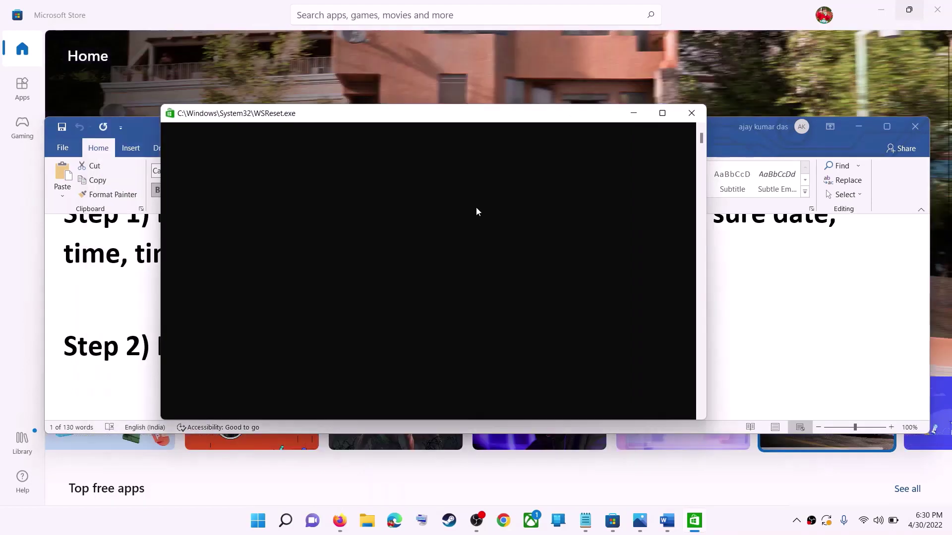
left_click(747, 530)
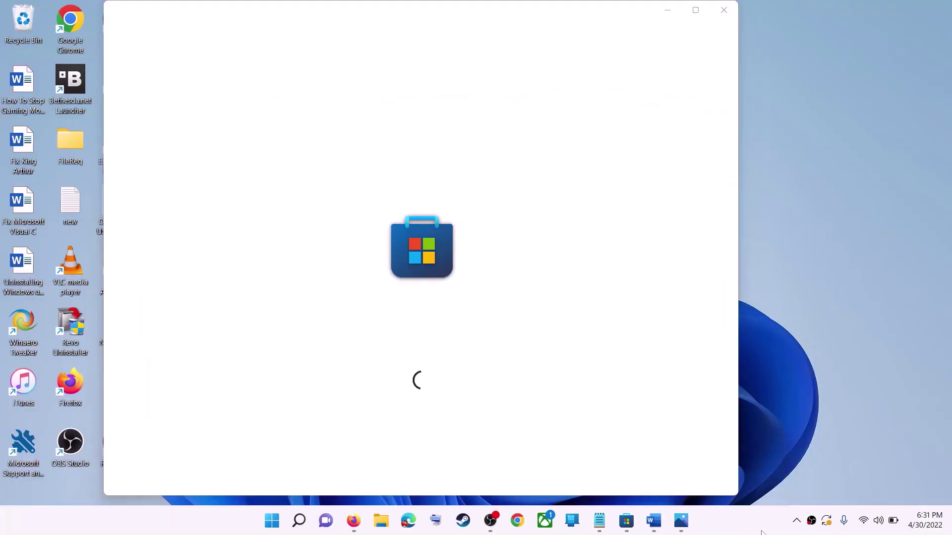
left_click(696, 10)
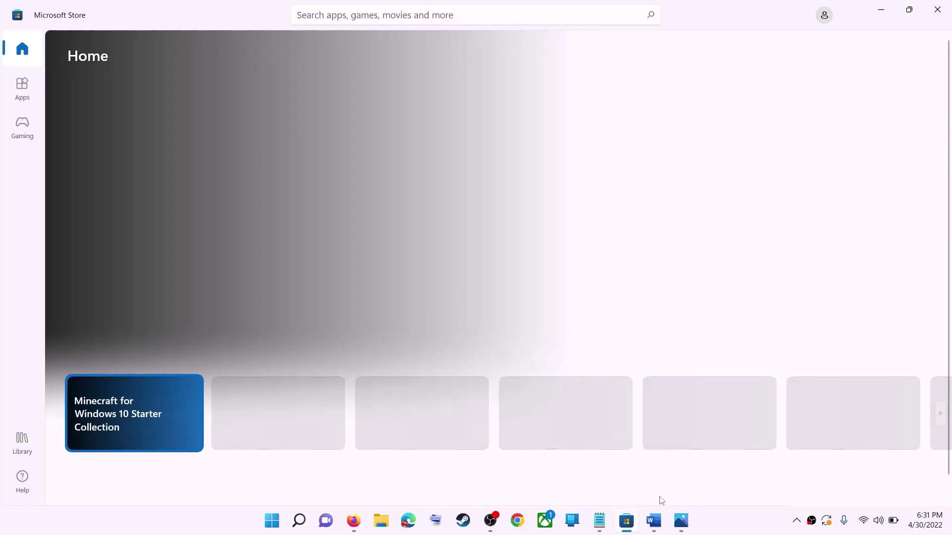
Step: Following step 3 of the Word notes, open the Microsoft Store app settings through Windows search and repair the app
left_click(654, 520)
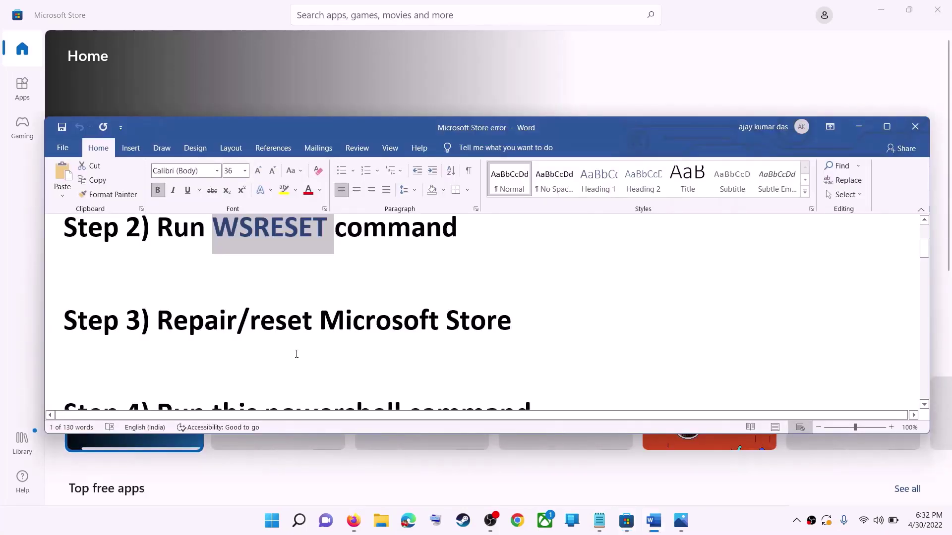
left_click_drag(251, 321, 518, 322)
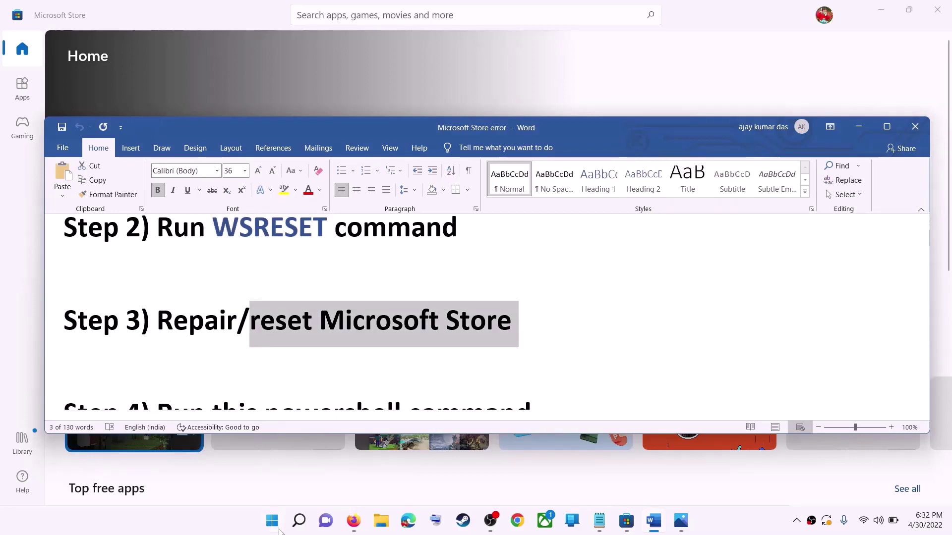
left_click(279, 532)
type("store")
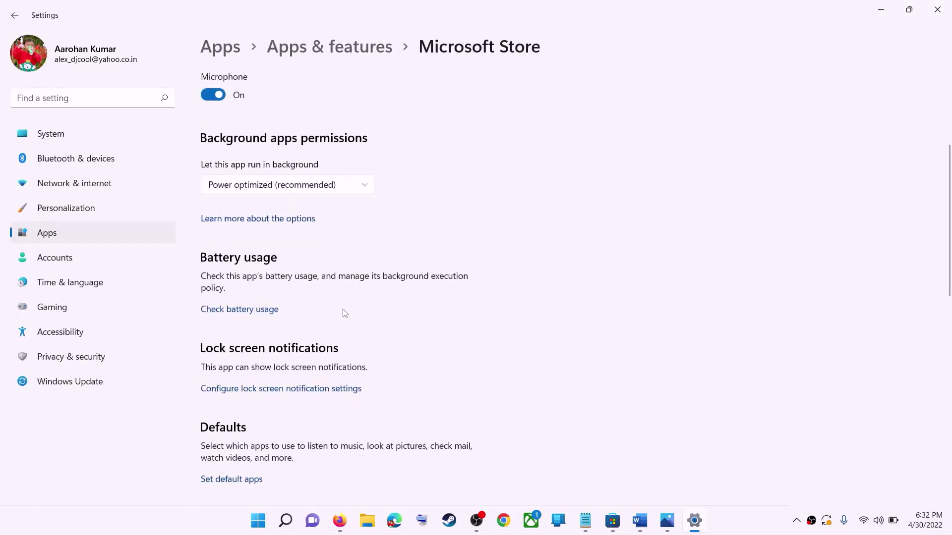
scroll(337, 310, "down", 5)
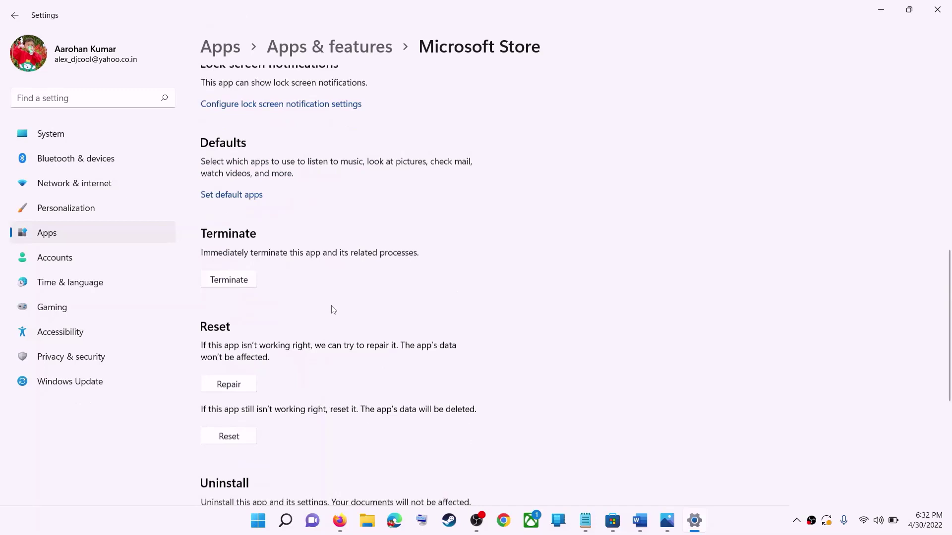
left_click(228, 384)
Step: Reset the Microsoft Store app and confirm the deletion of its data
scroll(562, 253, "down", 3)
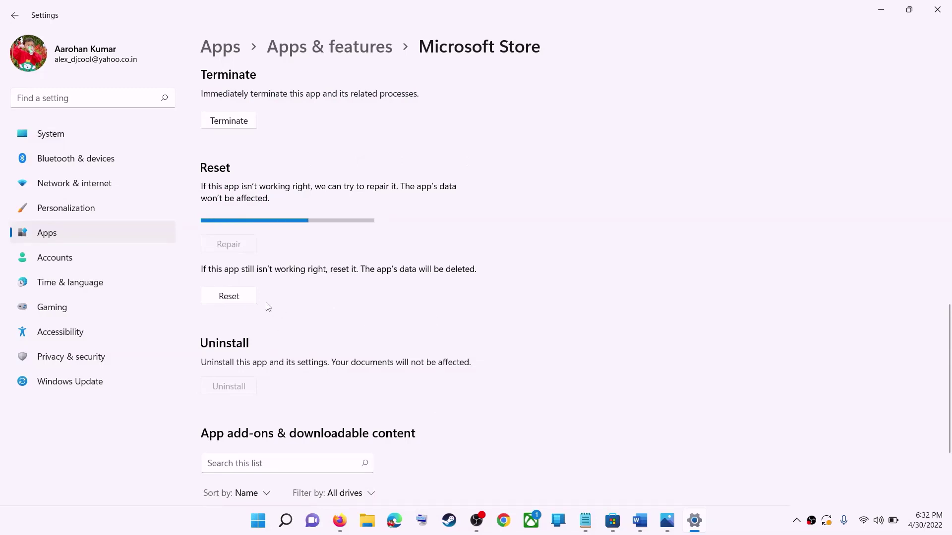
left_click(241, 301)
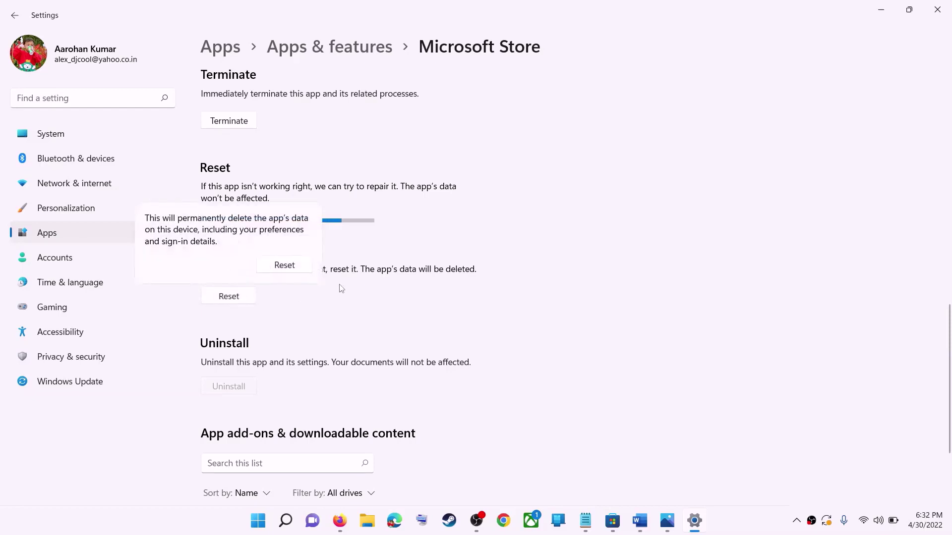
left_click(287, 265)
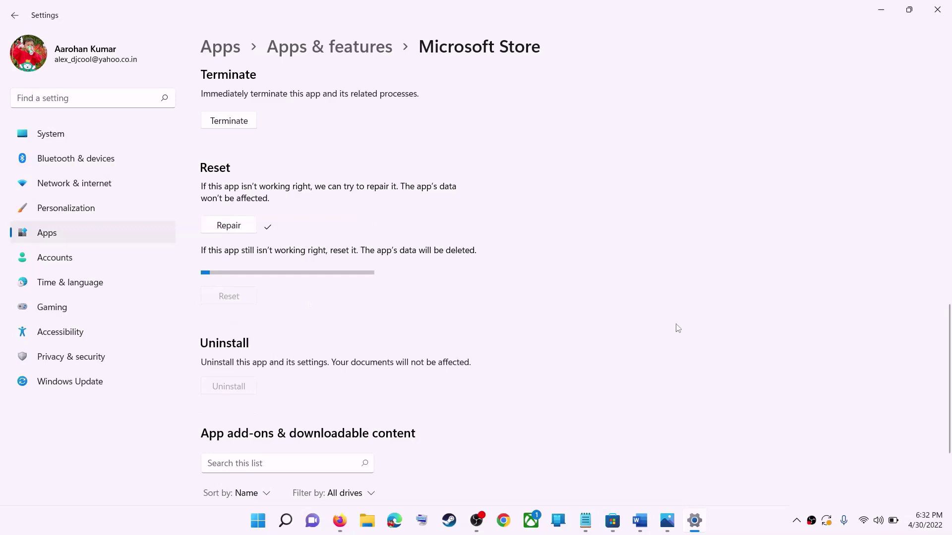
Step: Switch to the Word notes and copy the full step 4 PowerShell command starting with Get-AppxPackage -AllUsers
left_click(639, 521)
left_click_drag(516, 323, 297, 323)
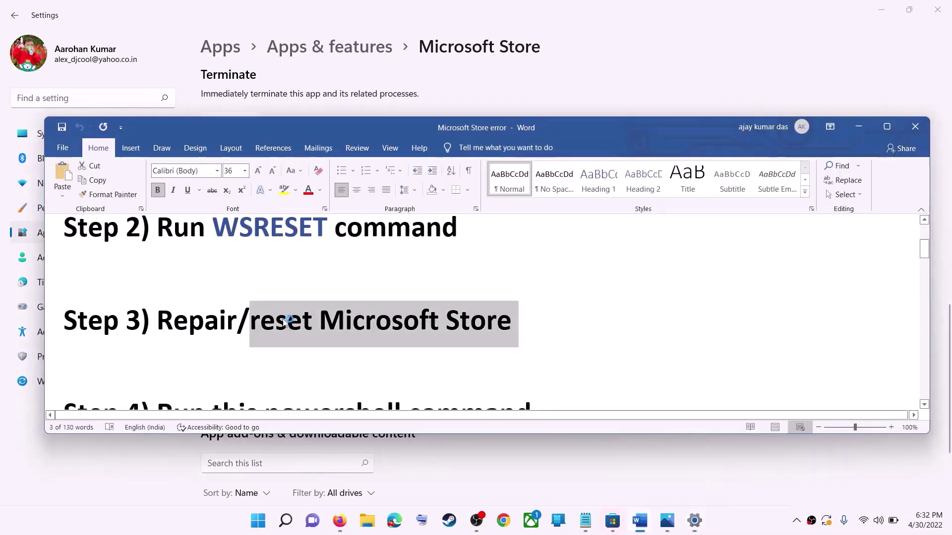
scroll(218, 322, "down", 5)
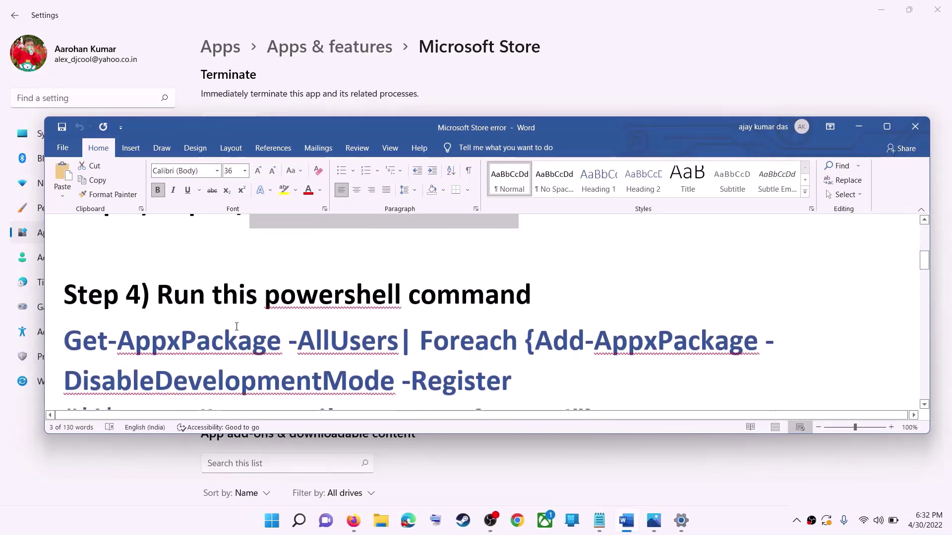
scroll(395, 354, "down", 1)
left_click_drag(610, 357, 63, 280)
right_click(187, 297)
left_click(203, 317)
Step: Find Windows PowerShell through Windows search, run it as administrator and allow it to make changes
left_click(272, 521)
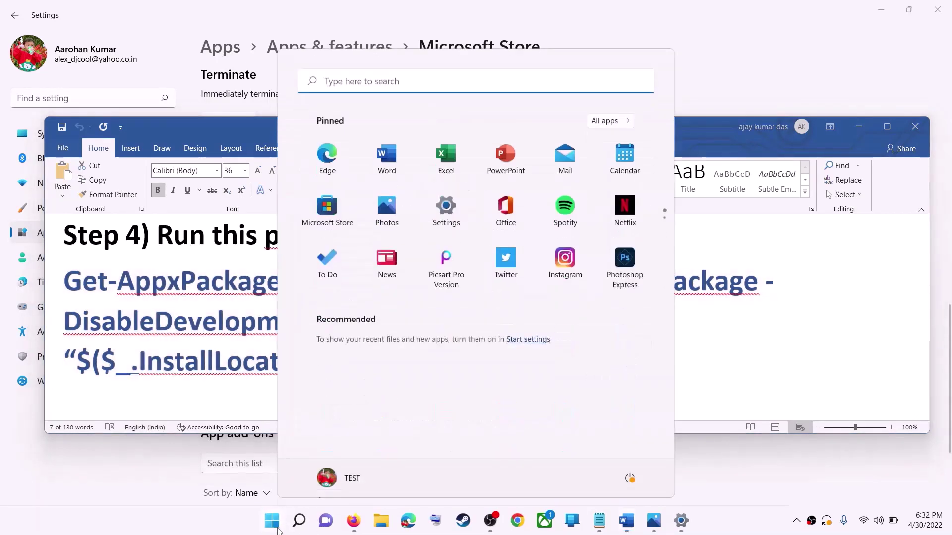
type("powershell")
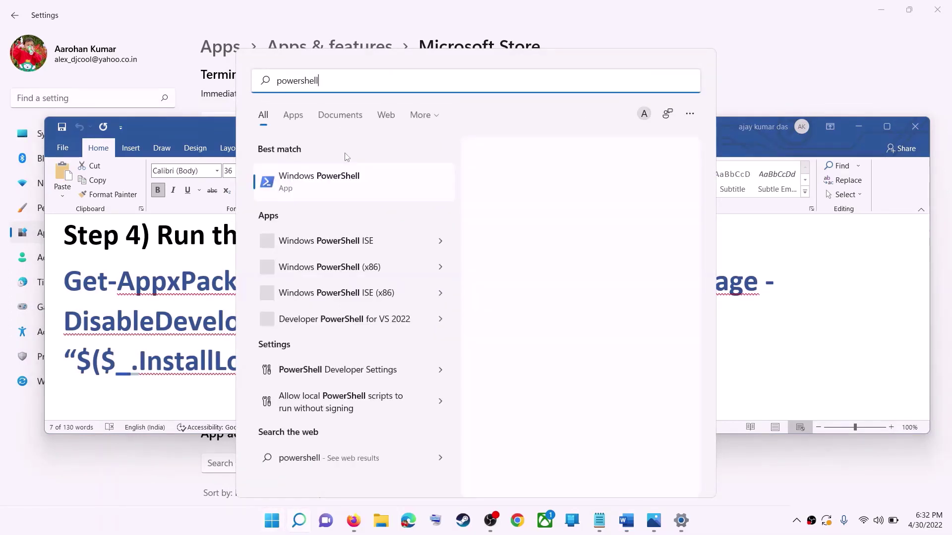
right_click(329, 186)
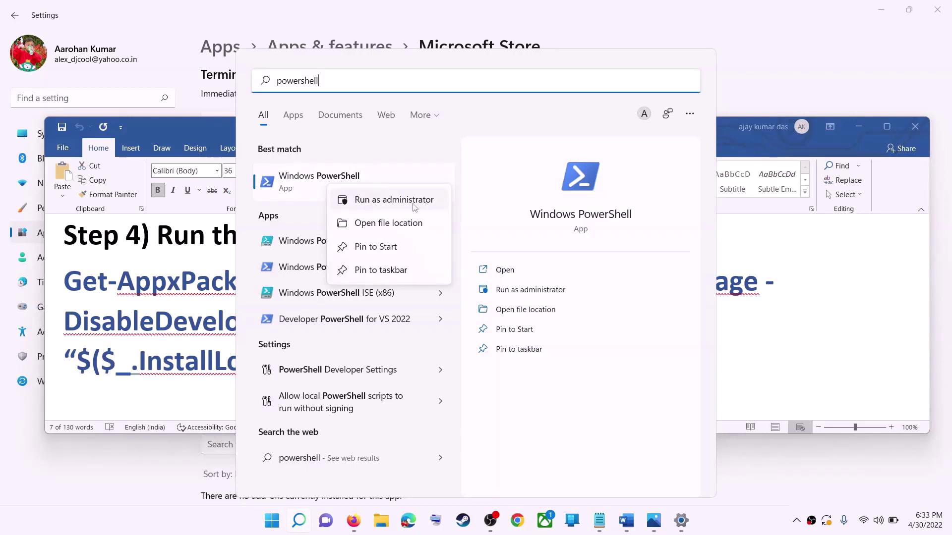
right_click(374, 188)
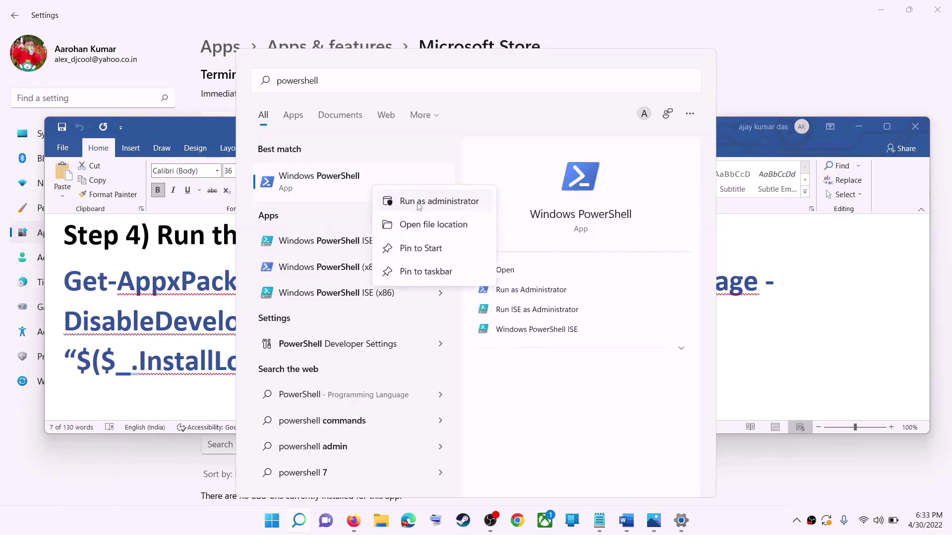
left_click(419, 204)
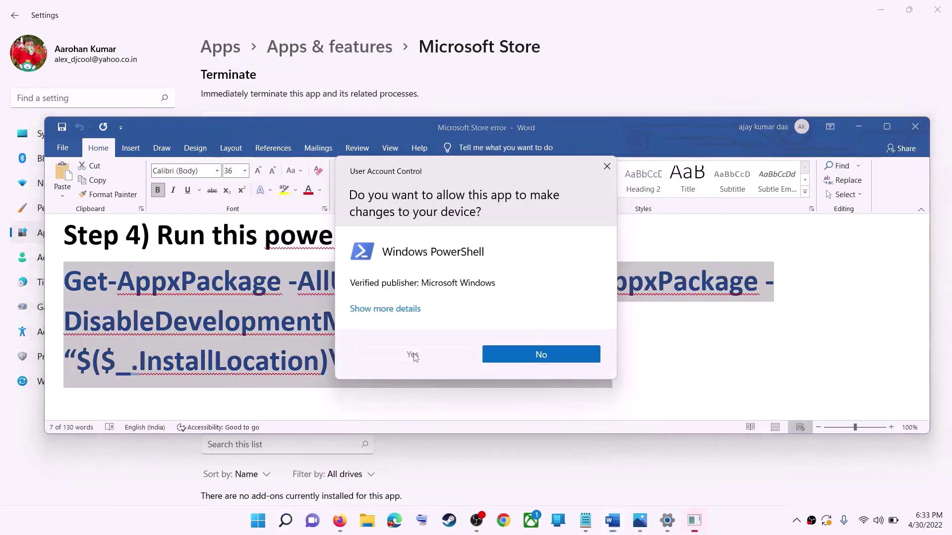
left_click(413, 355)
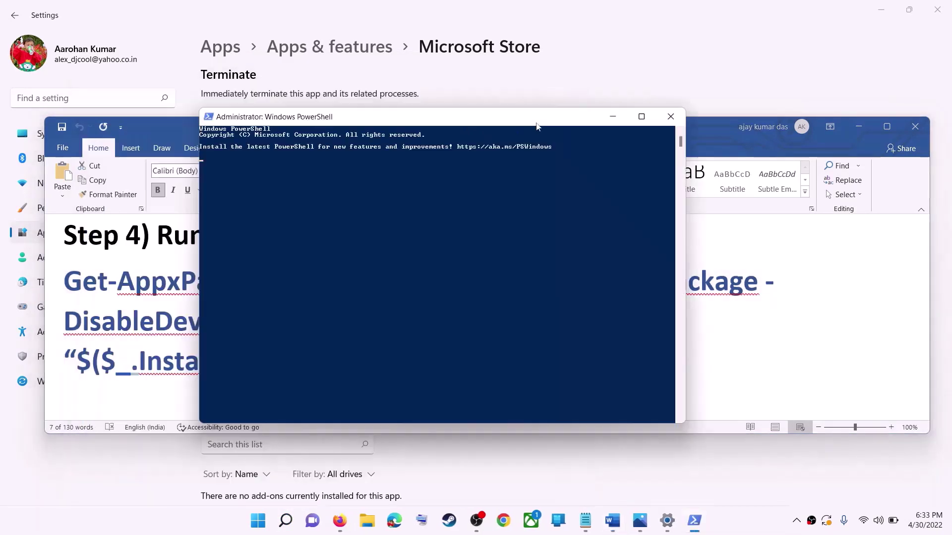
Step: Run the copied Get-AppxPackage -AllUsers command in the administrator PowerShell window and close the window when it finishes
key("ctrl+v")
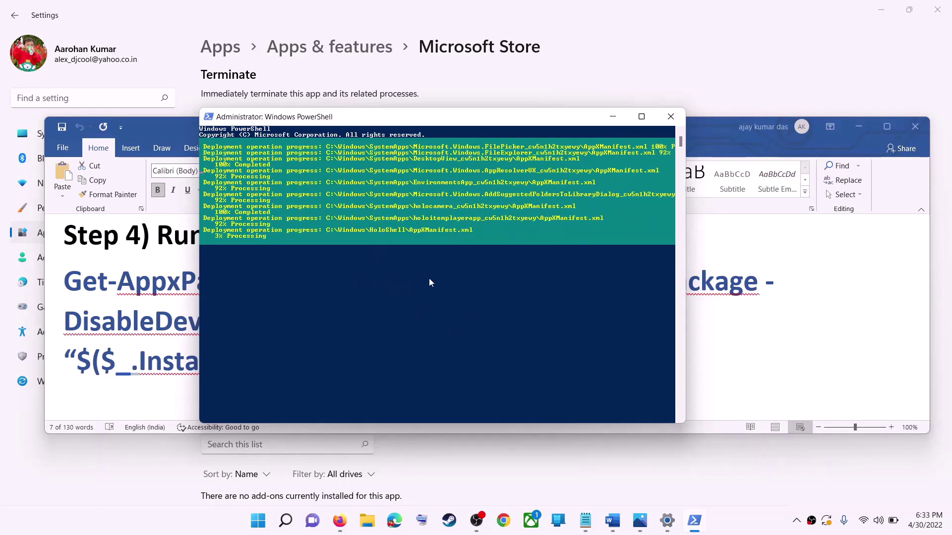
left_click(742, 523)
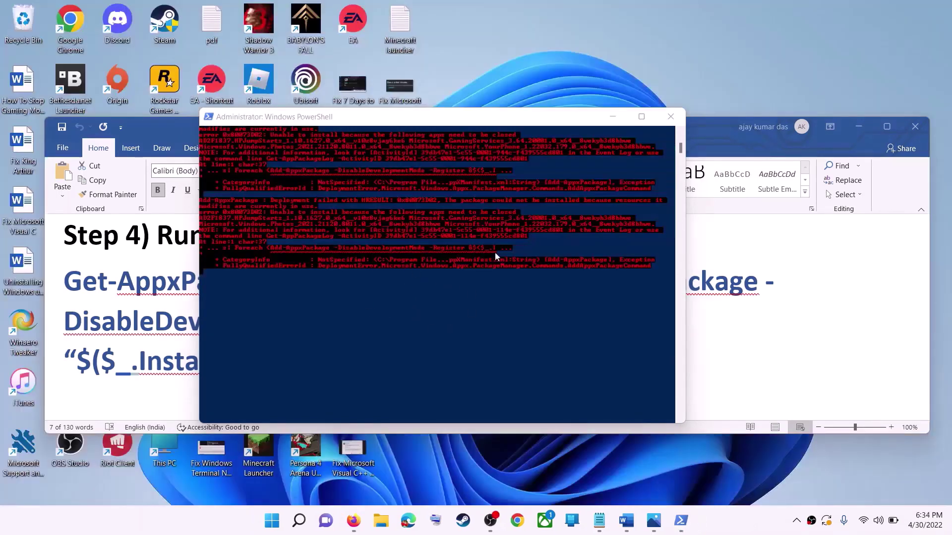
left_click(669, 118)
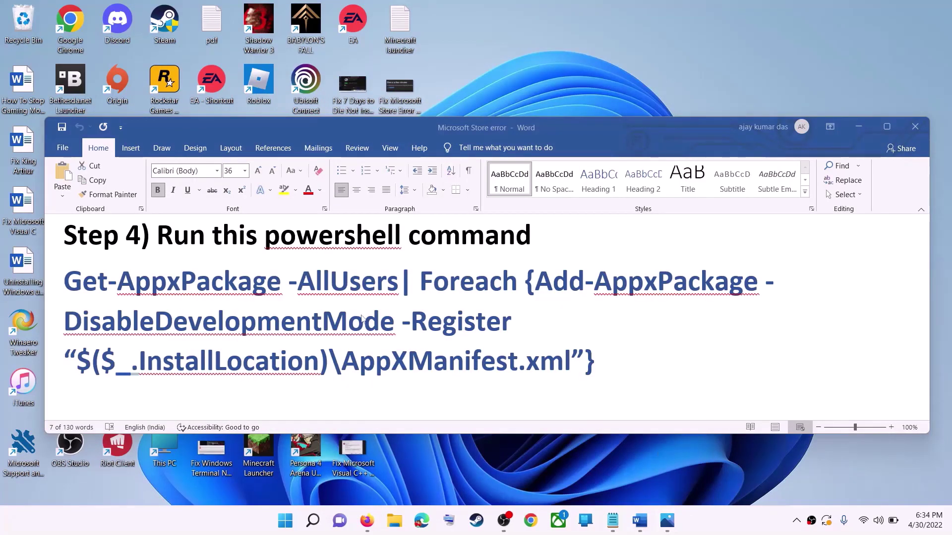
Step: Read step 5 of the Word notes on deleting Microsoft Store cache files and open the Windows (C:) drive in File Explorer
triple_click(375, 318)
scroll(392, 319, "down", 5)
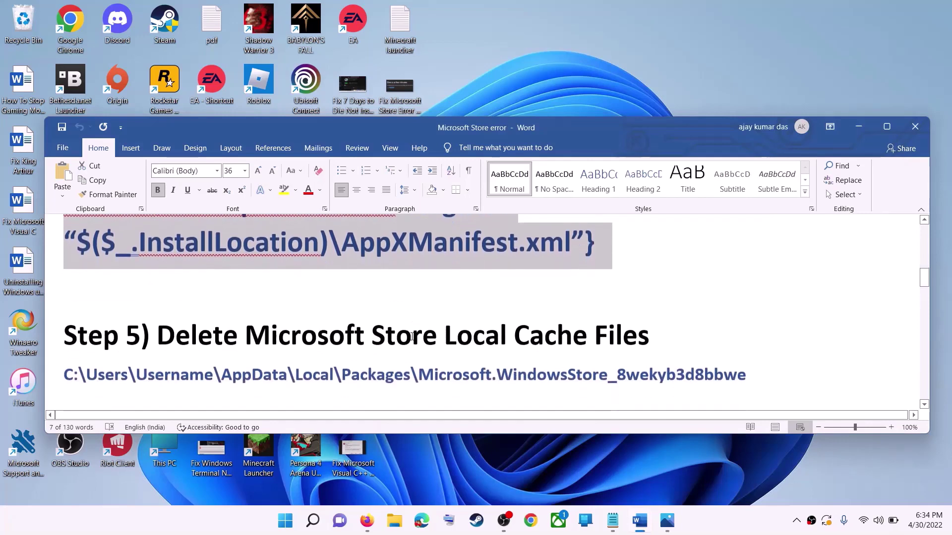
scroll(403, 319, "up", 1)
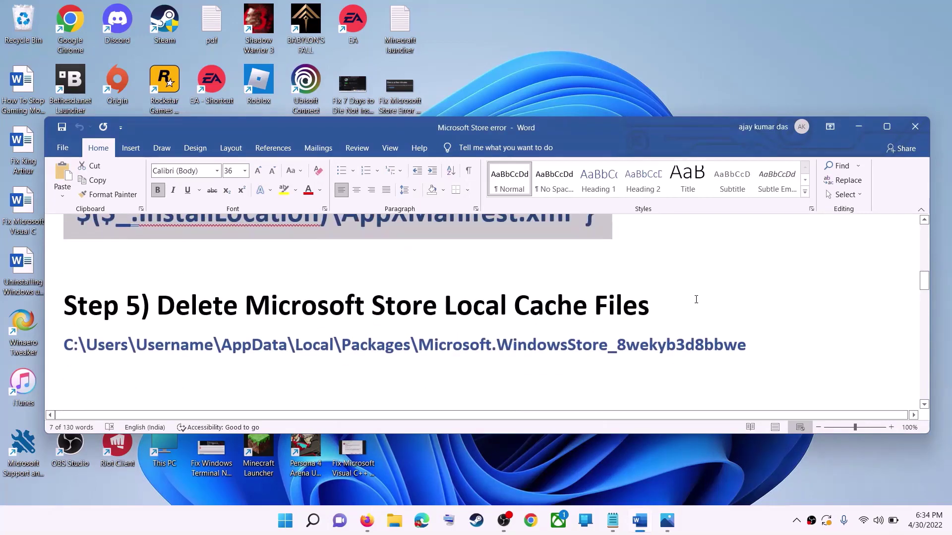
left_click(393, 523)
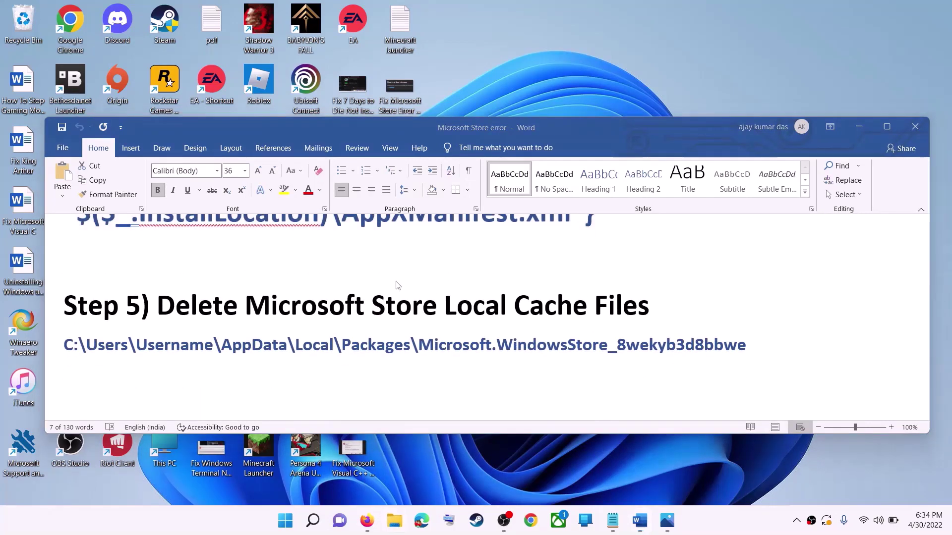
left_click(68, 223)
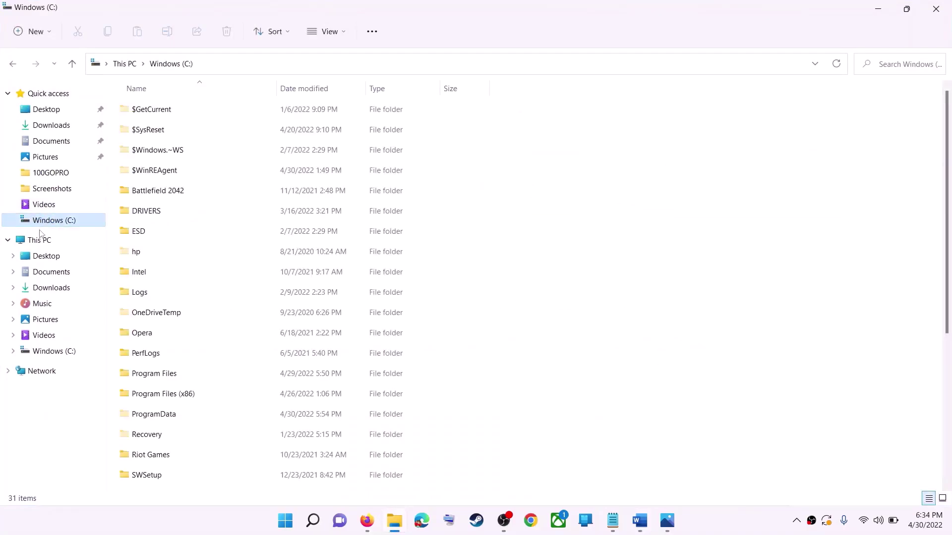
left_click(24, 244)
left_click(160, 202)
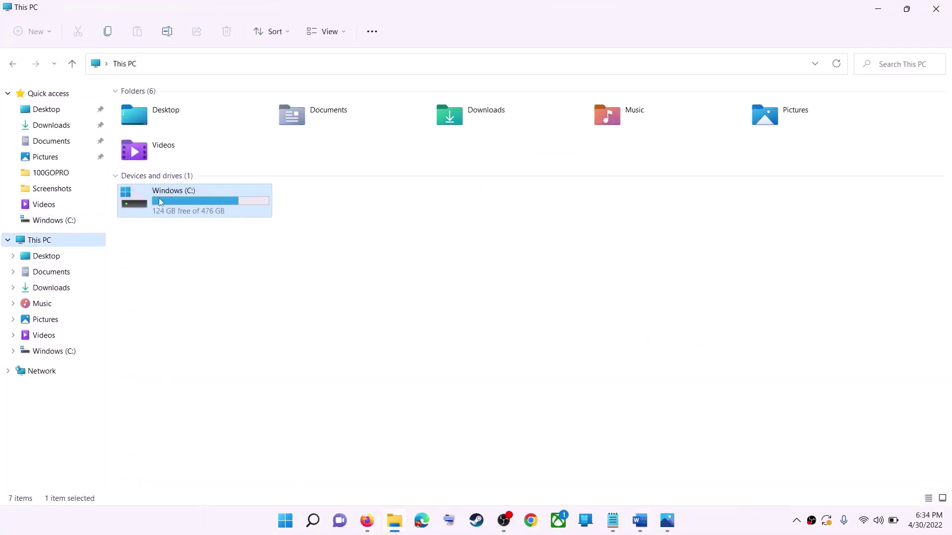
double_click(193, 209)
Step: Open the Users folder on the C: drive and enter the current user's profile folder
scroll(227, 394, "down", 4)
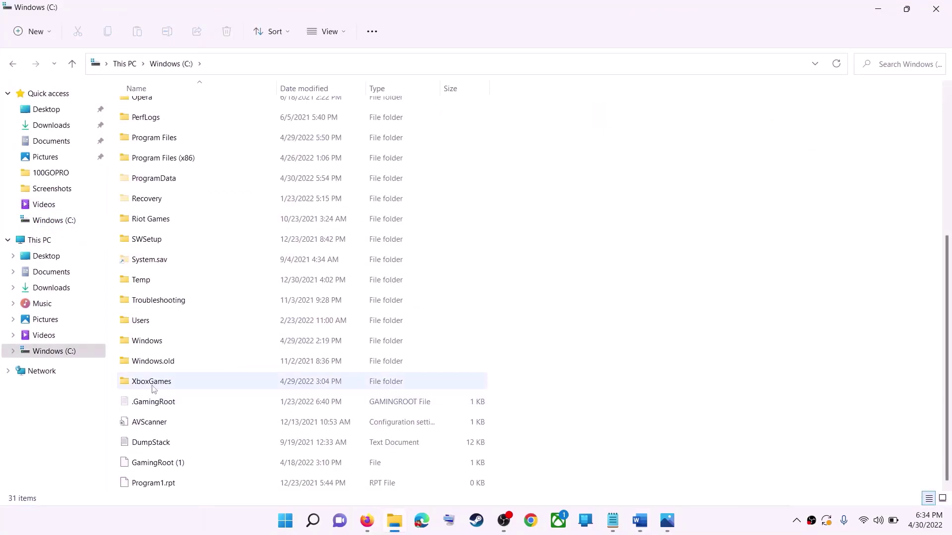
left_click(210, 324)
double_click(167, 323)
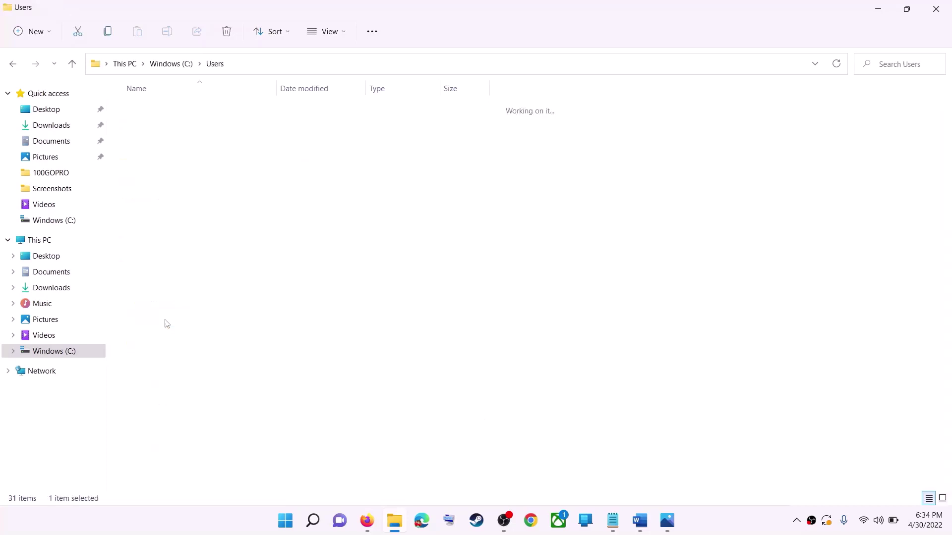
left_click(141, 193)
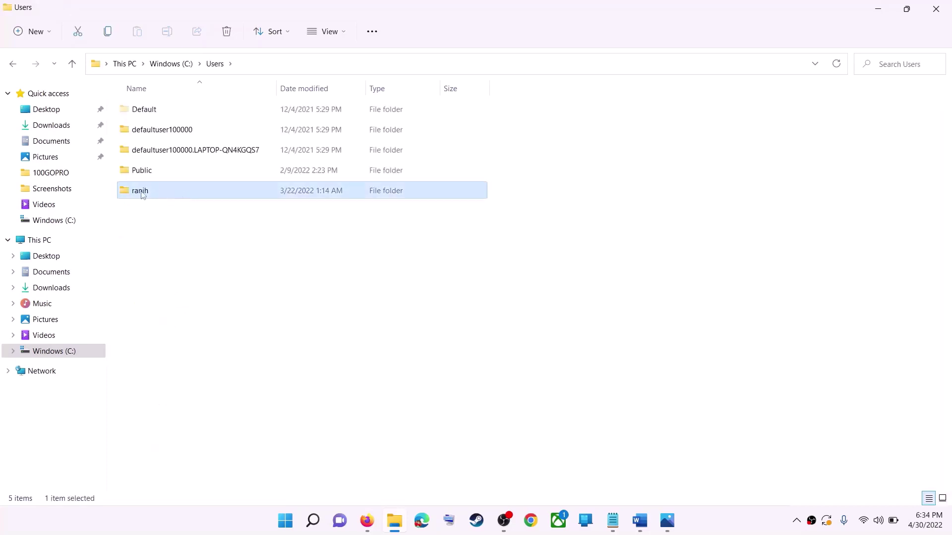
double_click(168, 194)
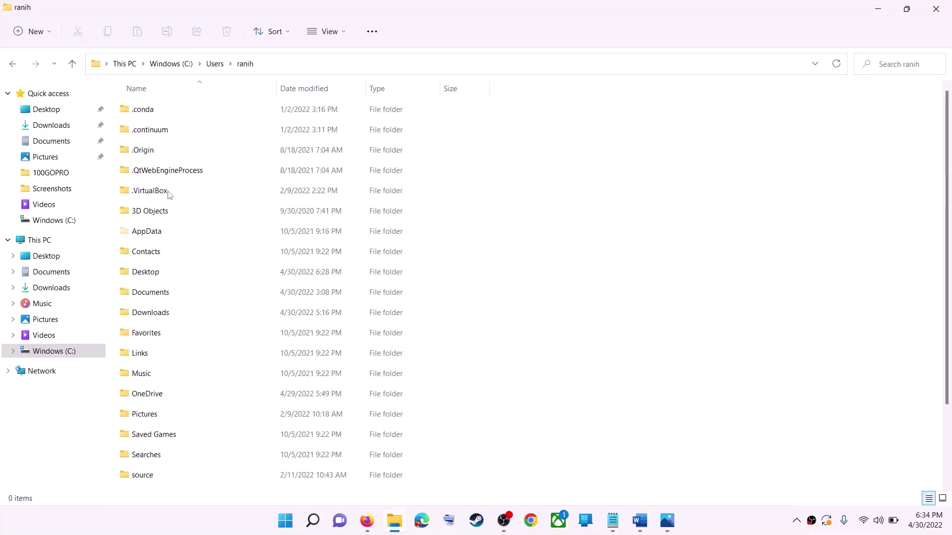
Step: Check the hidden items display option in the profile folder and open the AppData folder
left_click(131, 235)
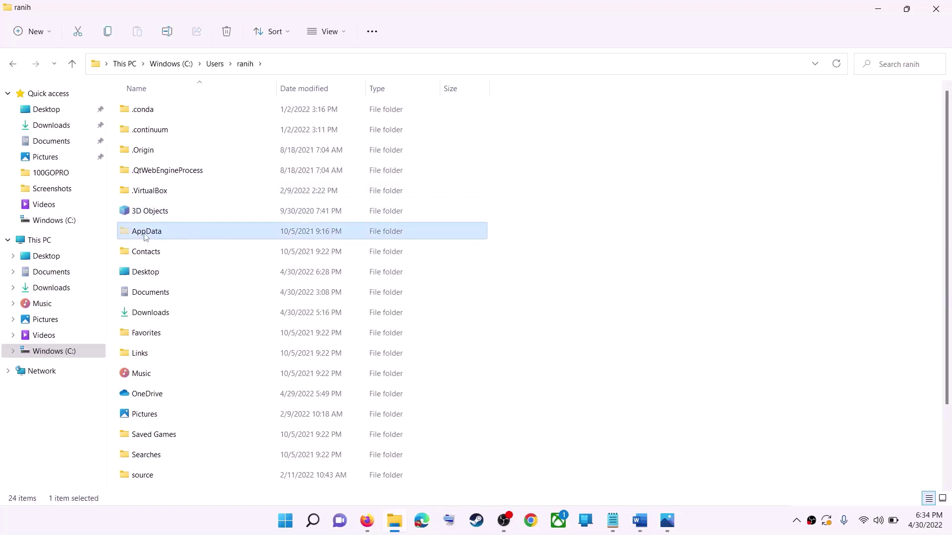
left_click(344, 34)
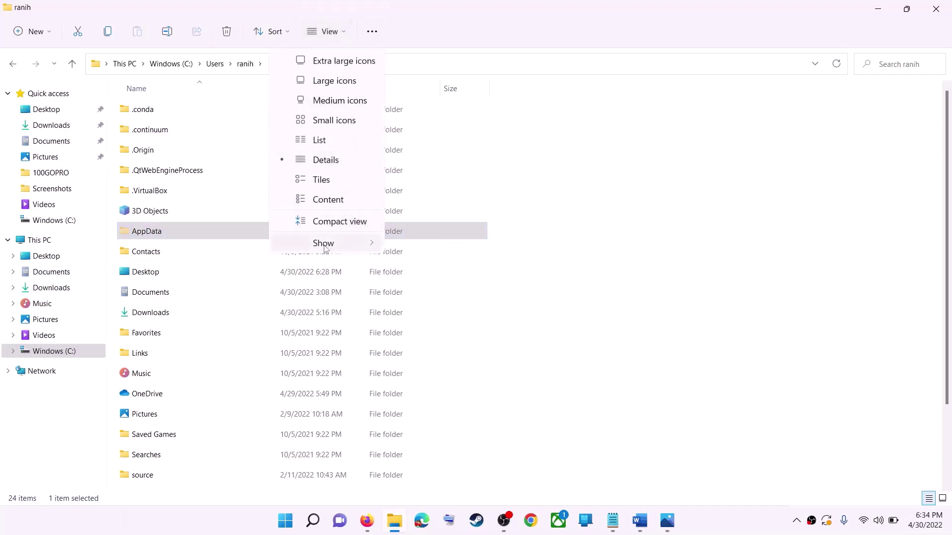
mouse_move(347, 242)
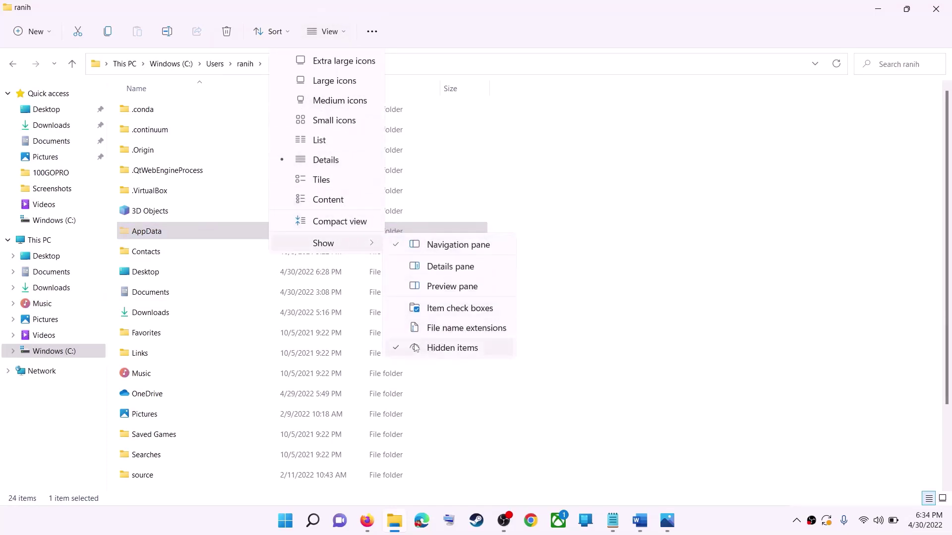
left_click(152, 236)
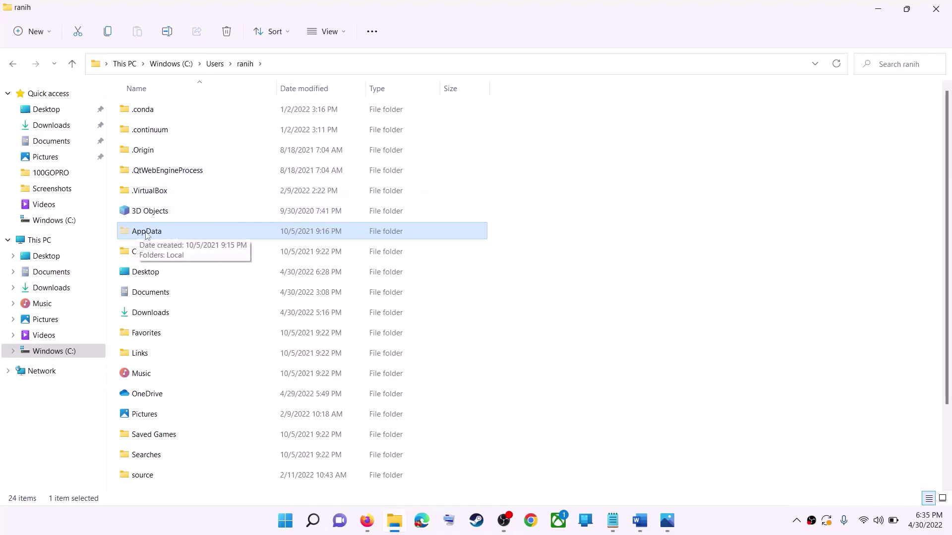
double_click(177, 232)
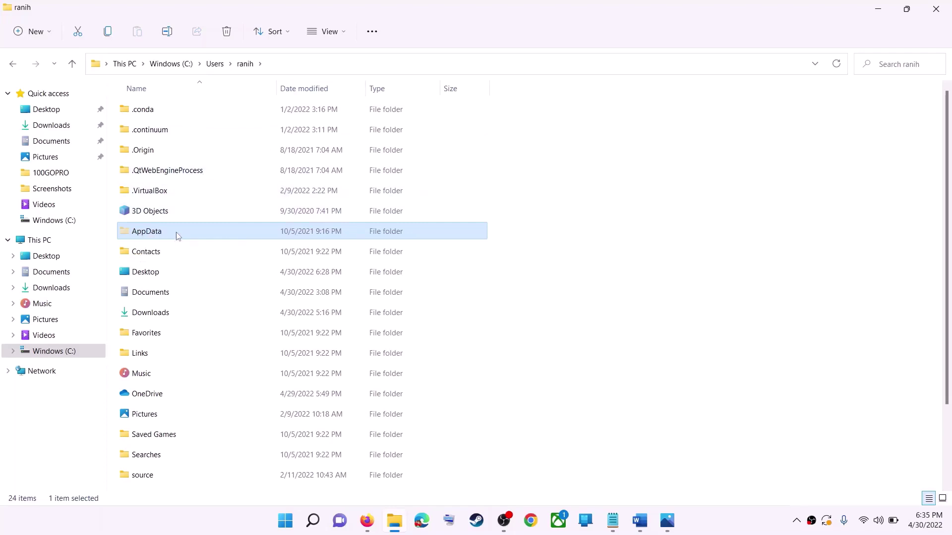
Step: Open the Local folder inside AppData and enter its Packages folder
left_click(188, 118)
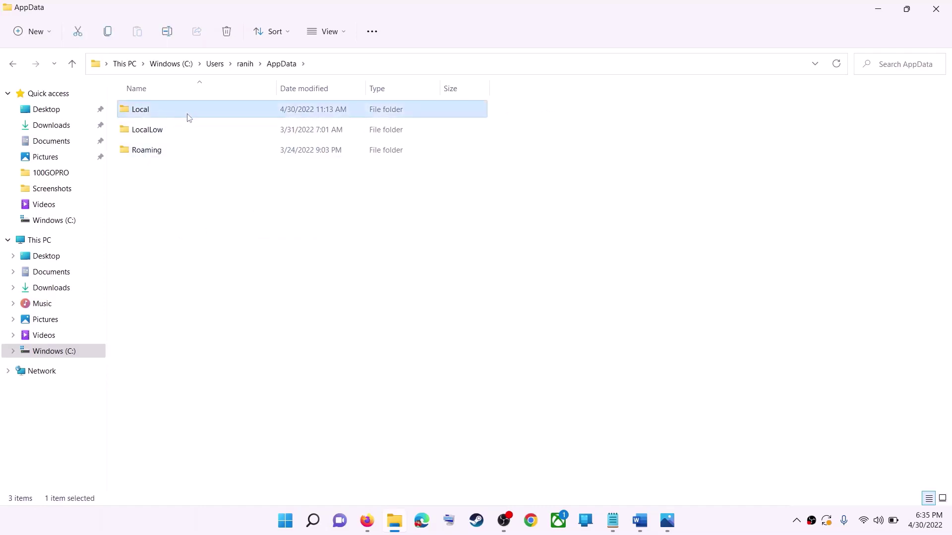
double_click(177, 114)
left_click(148, 192)
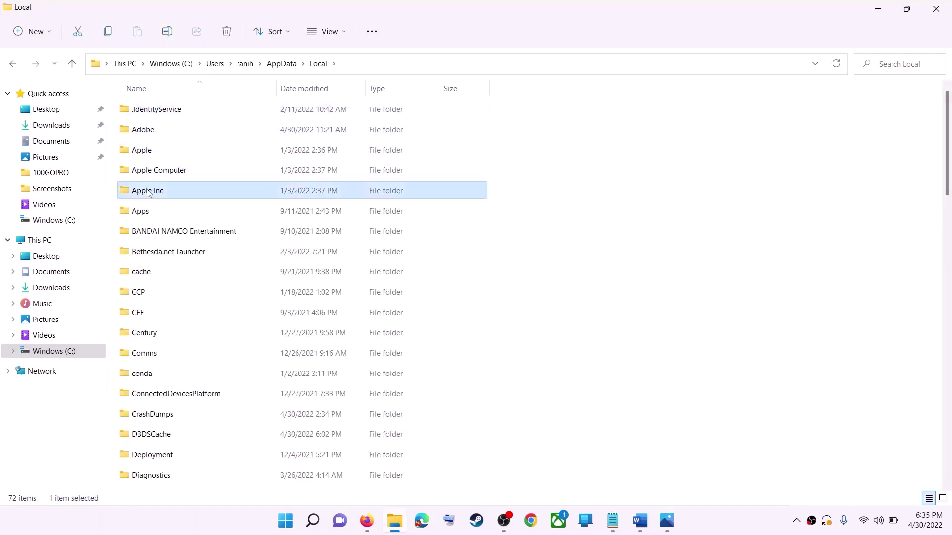
key("p")
double_click(223, 114)
Step: Check the target folder name in the Word notes and open Microsoft.WindowsStore_8wekyb3d8bbwe in the Packages folder
scroll(274, 312, "down", 6)
scroll(274, 313, "down", 10)
key("alt+Tab")
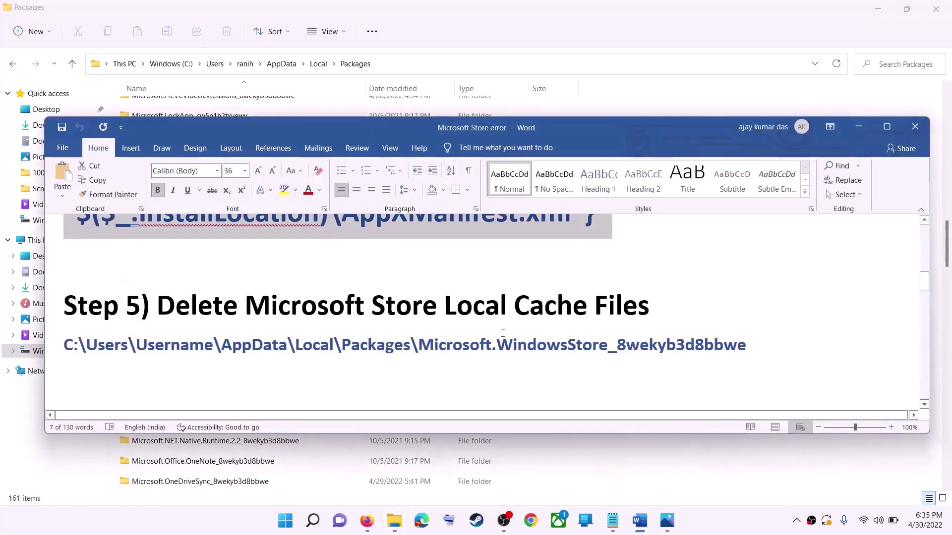
key("alt+Tab")
scroll(257, 339, "down", 12)
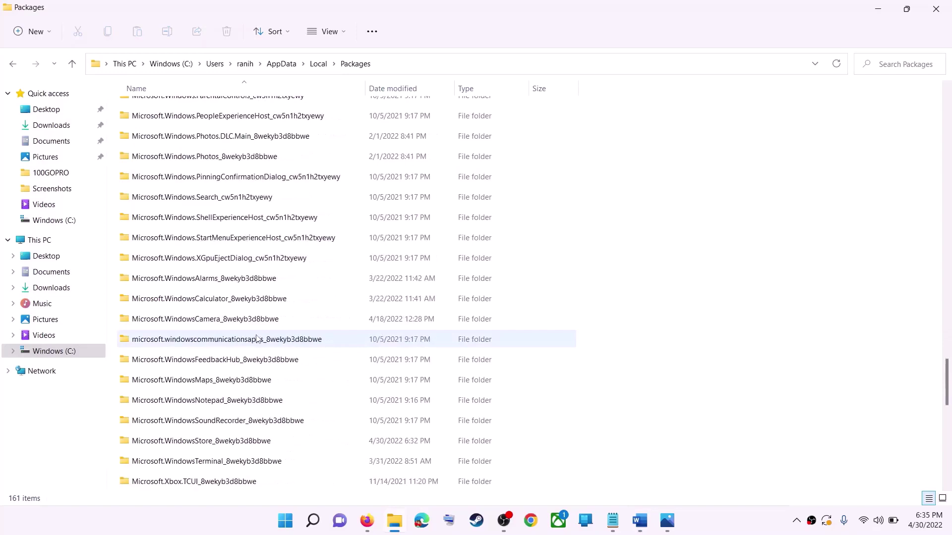
scroll(262, 335, "down", 3)
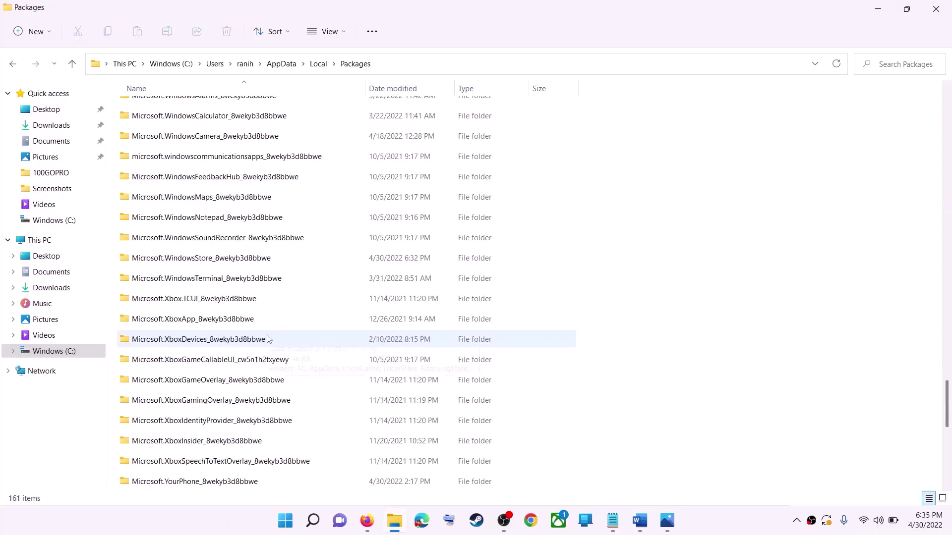
left_click(207, 264)
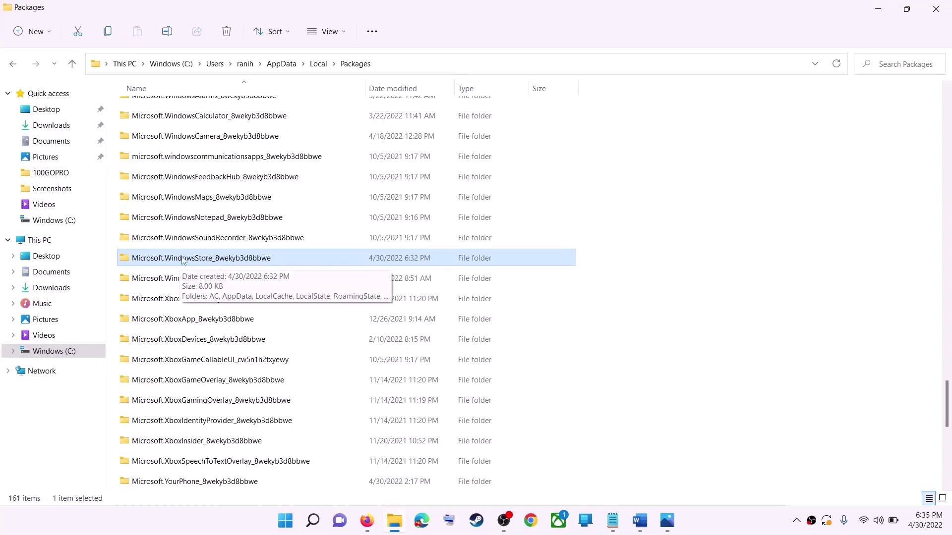
left_click(268, 263)
left_click(276, 258)
left_click(304, 258)
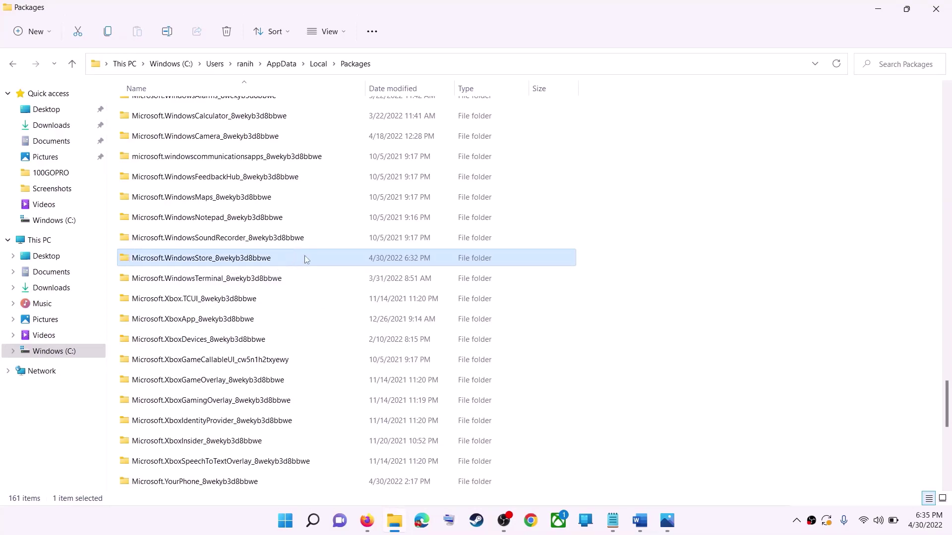
double_click(297, 257)
Step: Delete the LocalCache folder from the Microsoft.WindowsStore_8wekyb3d8bbwe folder
left_click(183, 155)
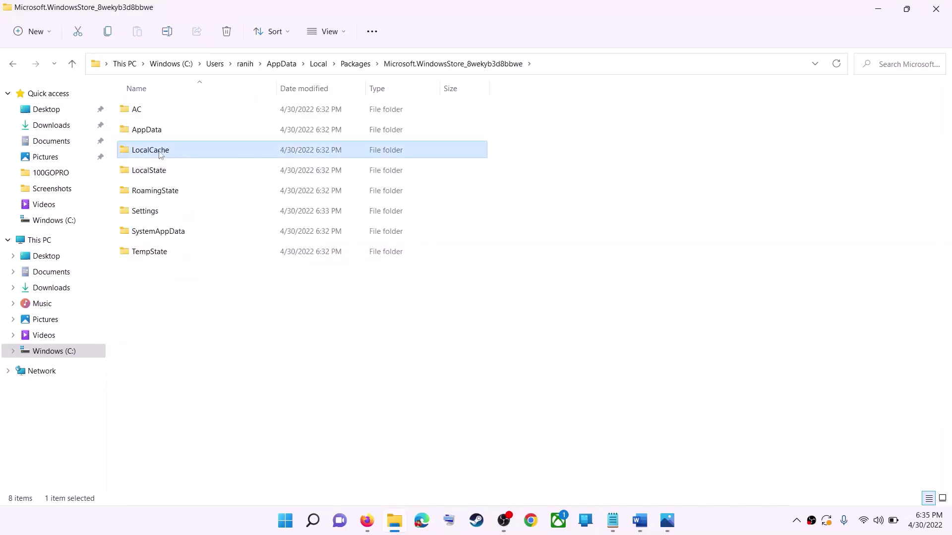
right_click(165, 157)
left_click(248, 169)
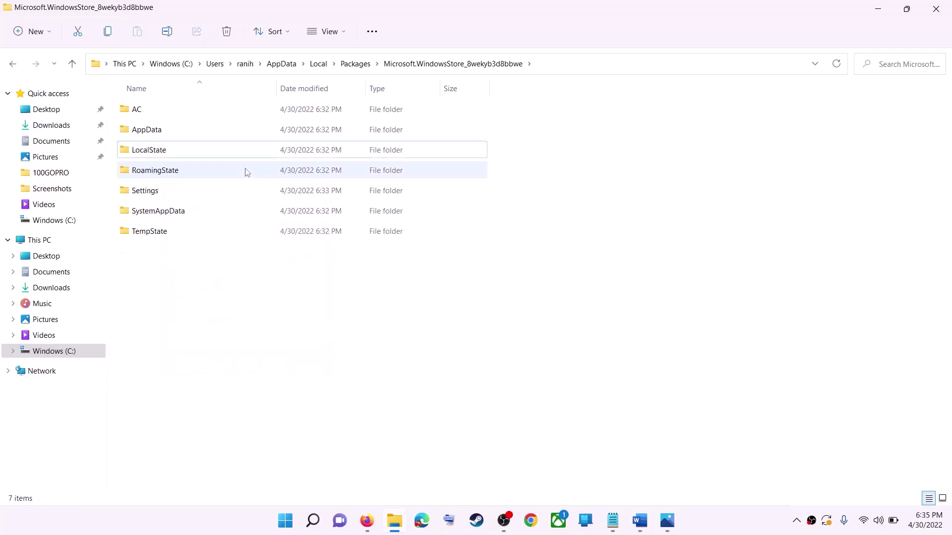
Step: Look at the power options in Start, dismiss them, and return to step 5 in the Word notes
left_click(287, 521)
left_click(628, 478)
left_click(799, 262)
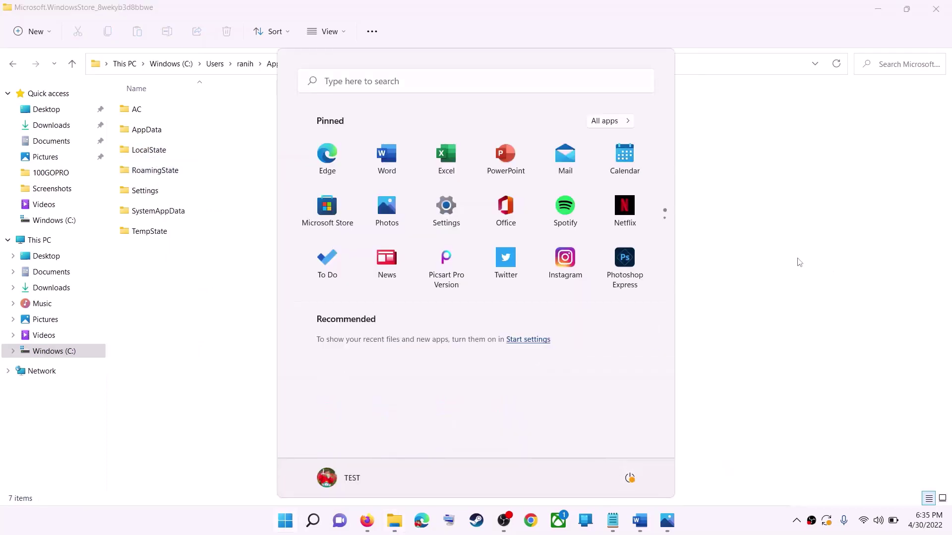
left_click(799, 261)
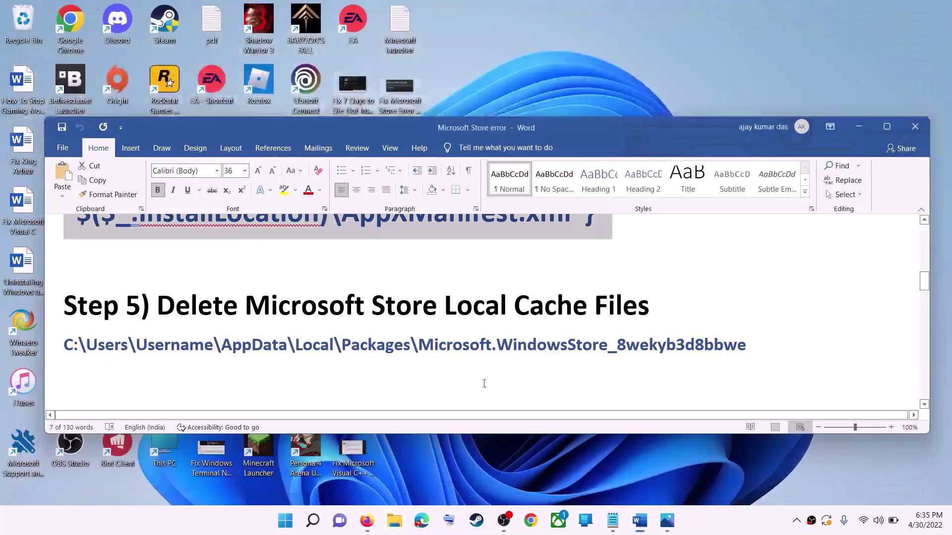
left_click(242, 330)
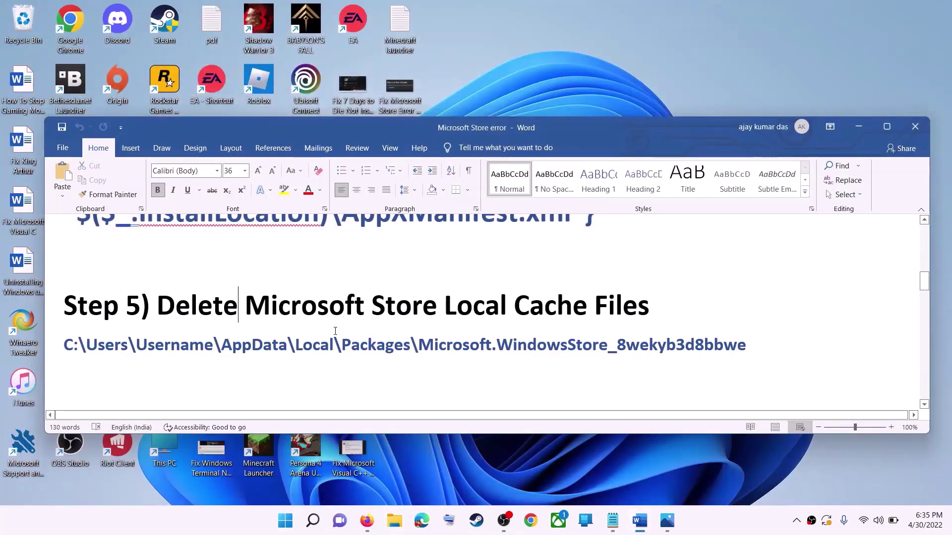
Step: Highlight the step 6 instruction about Get Updates in the Word notes and open Microsoft Store
scroll(213, 319, "down", 3)
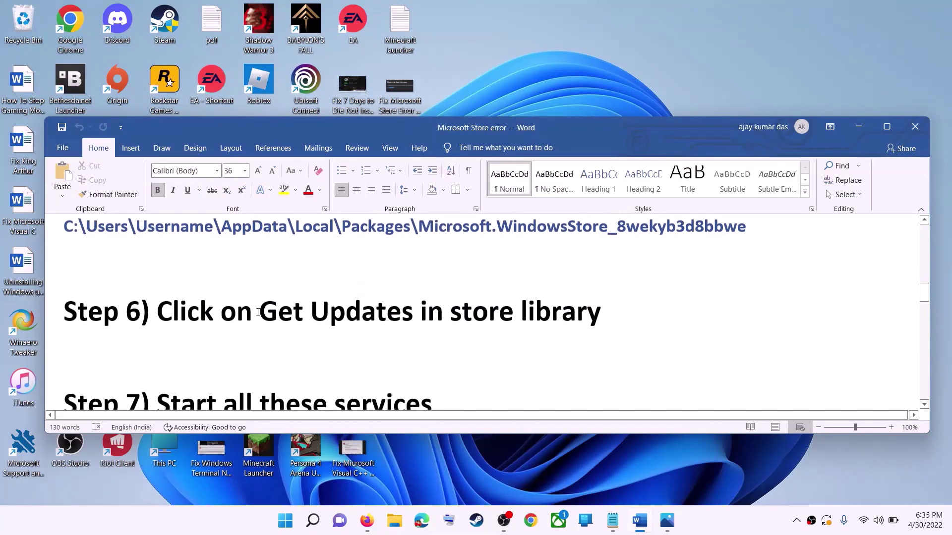
scroll(225, 311, "up", 1)
left_click_drag(259, 342, 625, 341)
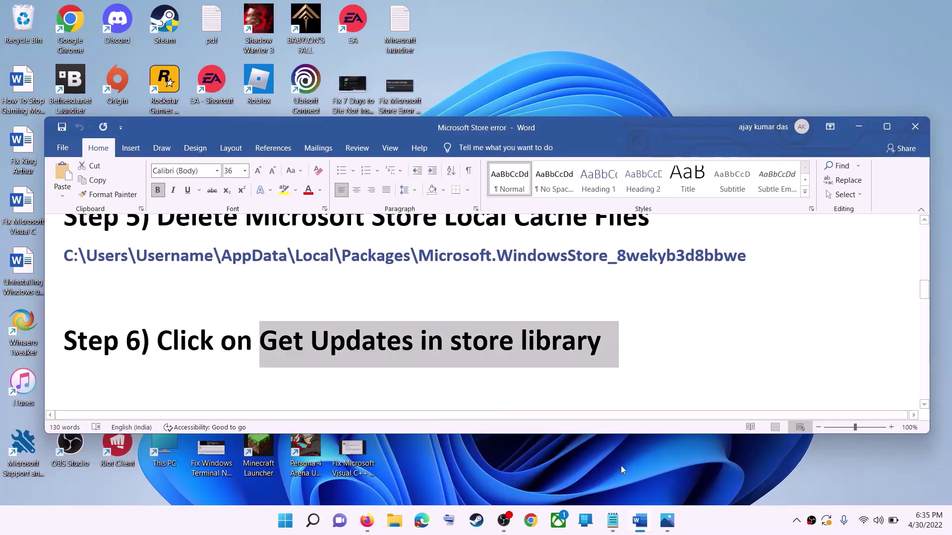
left_click(286, 522)
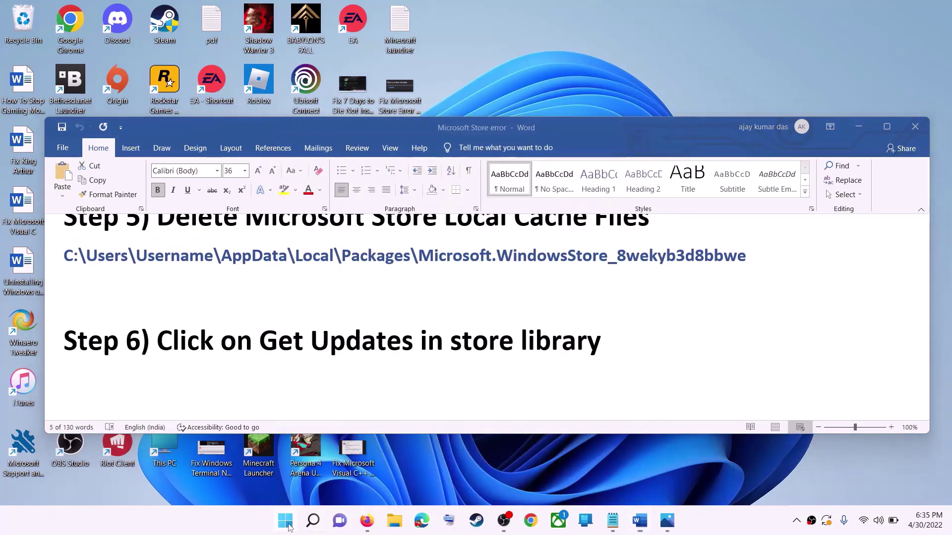
type("store")
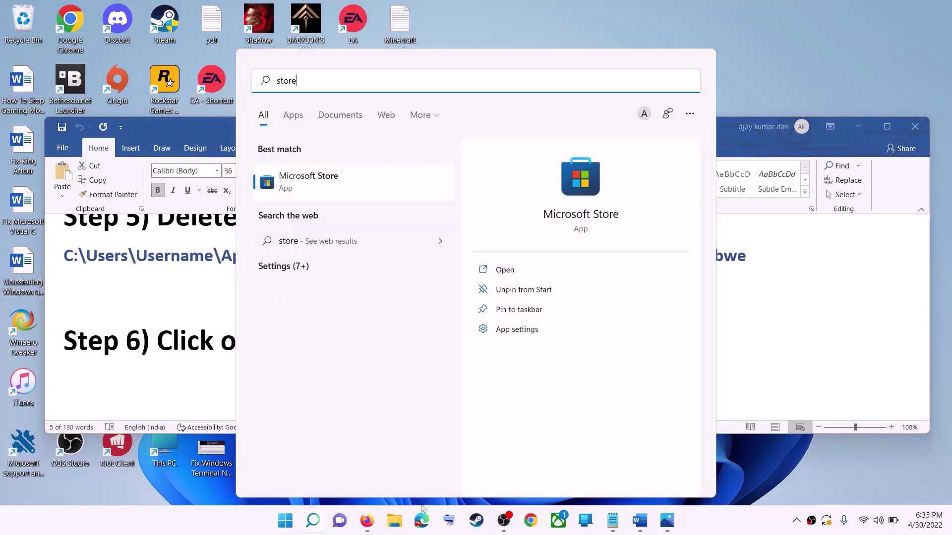
key("Return")
double_click(744, 15)
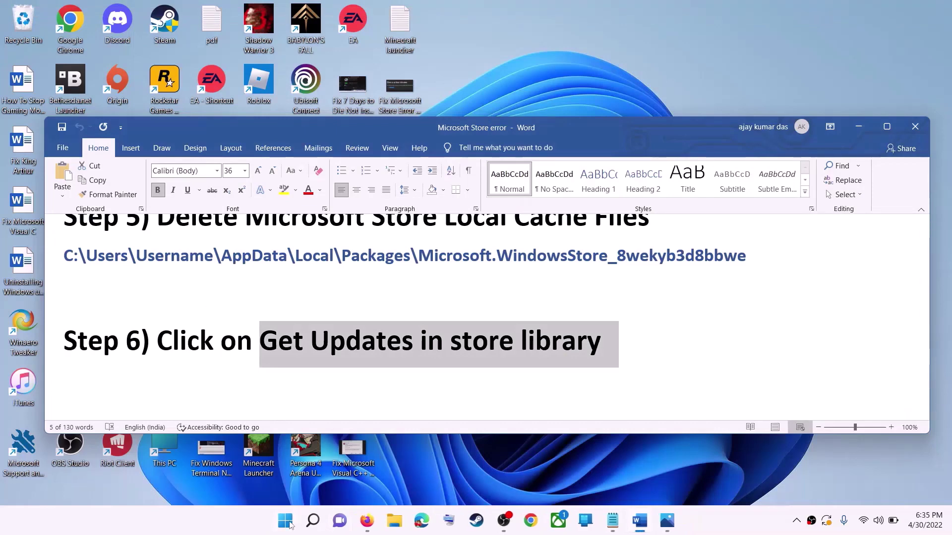
Step: Bring up Microsoft Store again, get updates from its Library page, and minimize the Store window
left_click(290, 524)
type("store")
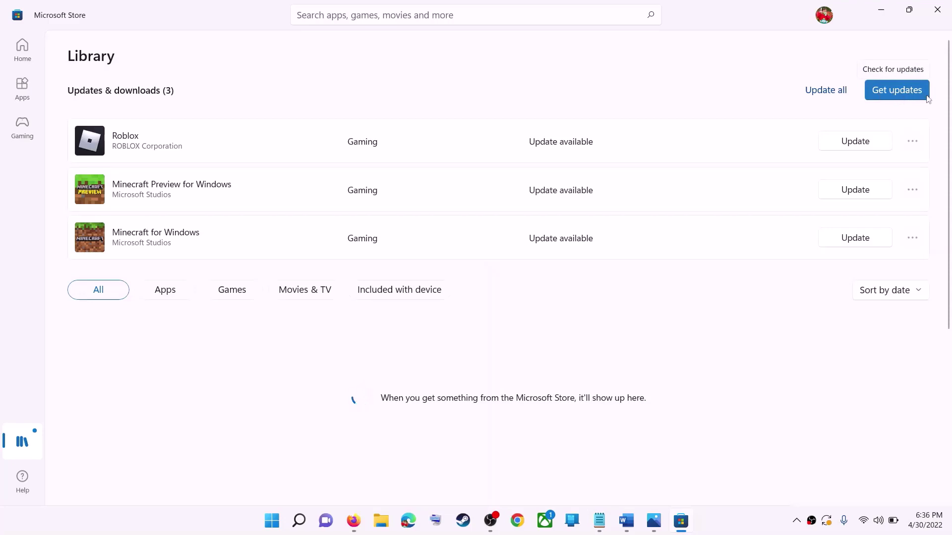
left_click(895, 90)
left_click(882, 11)
Step: Highlight step 7, Start all these services, in the Word notes and open the Services console
left_click_drag(600, 342, 156, 342)
scroll(290, 326, "down", 5)
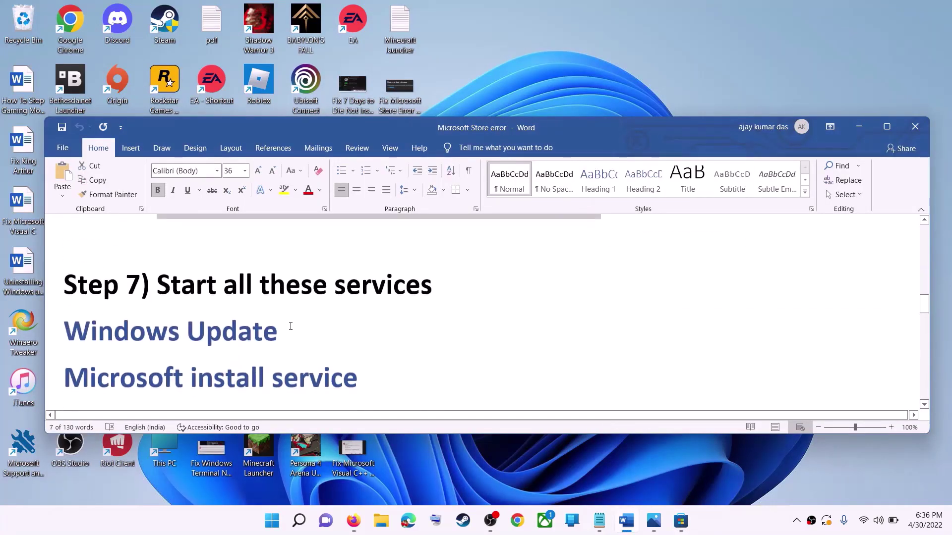
left_click_drag(157, 285, 432, 285)
scroll(278, 337, "down", 1)
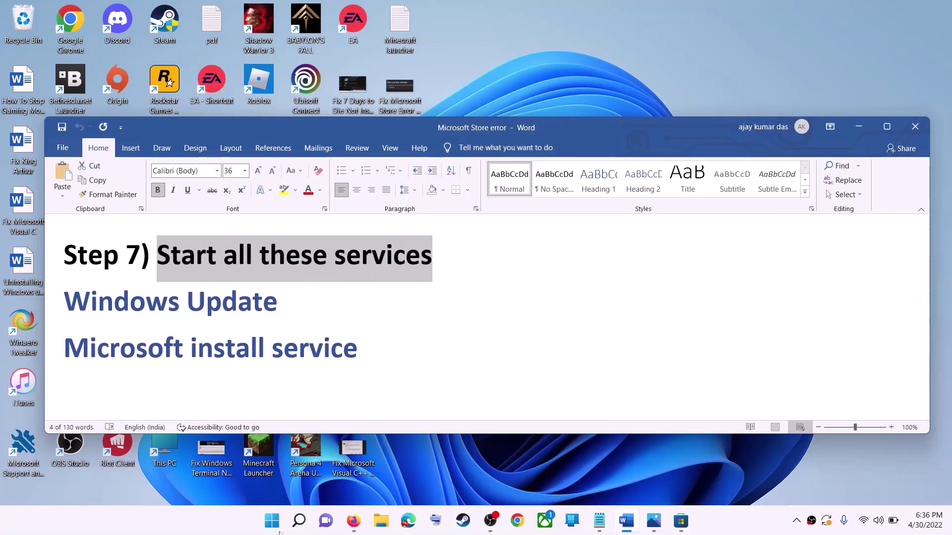
left_click(278, 530)
type("services")
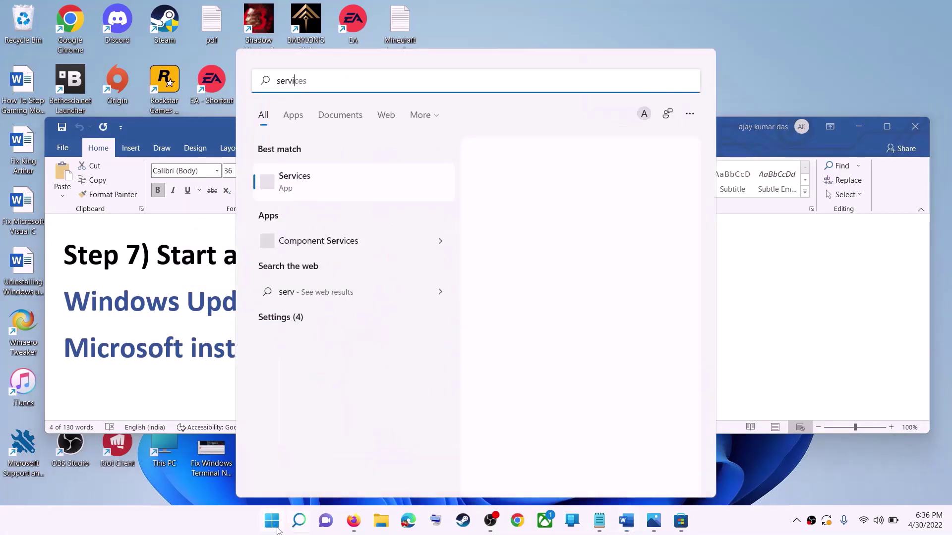
left_click(329, 184)
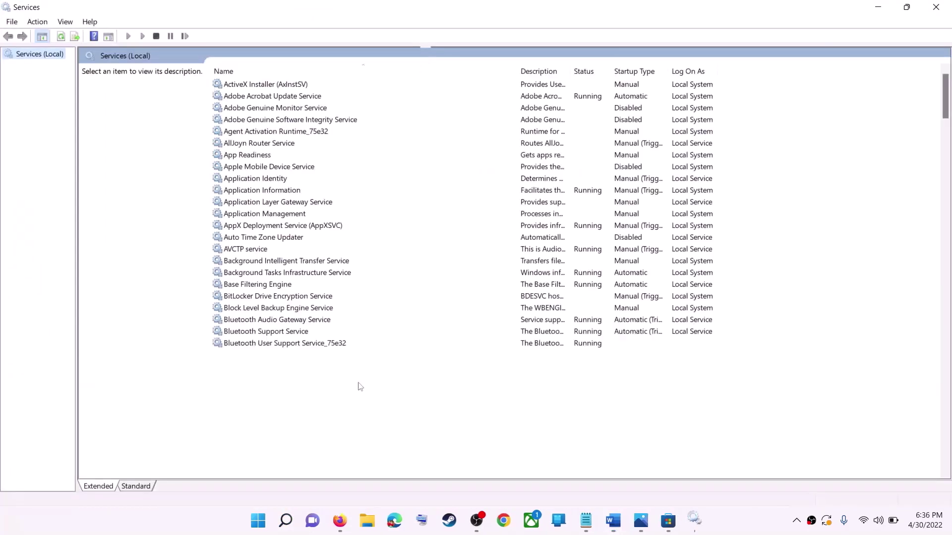
Step: Set the Windows Update service's startup type to Automatic and restart the service
left_click(312, 377)
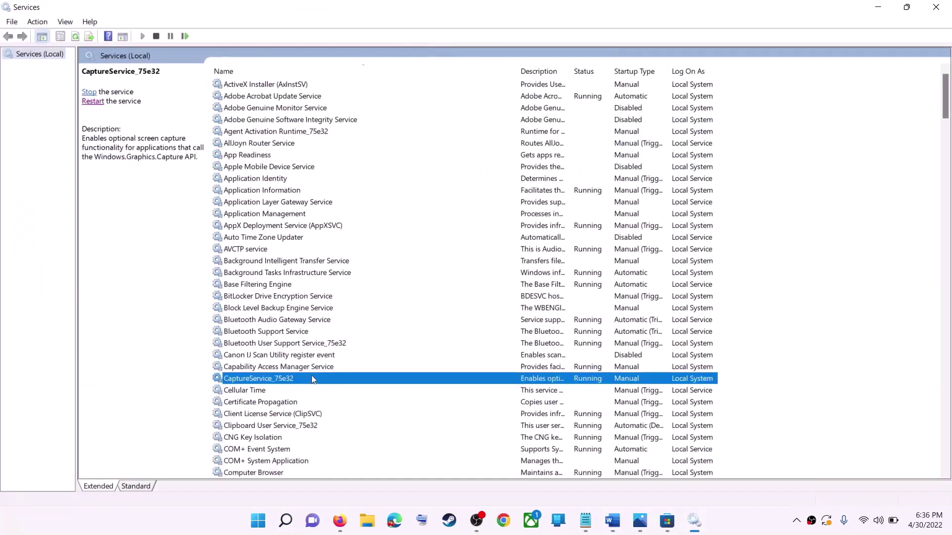
key("w")
scroll(327, 407, "down", 6)
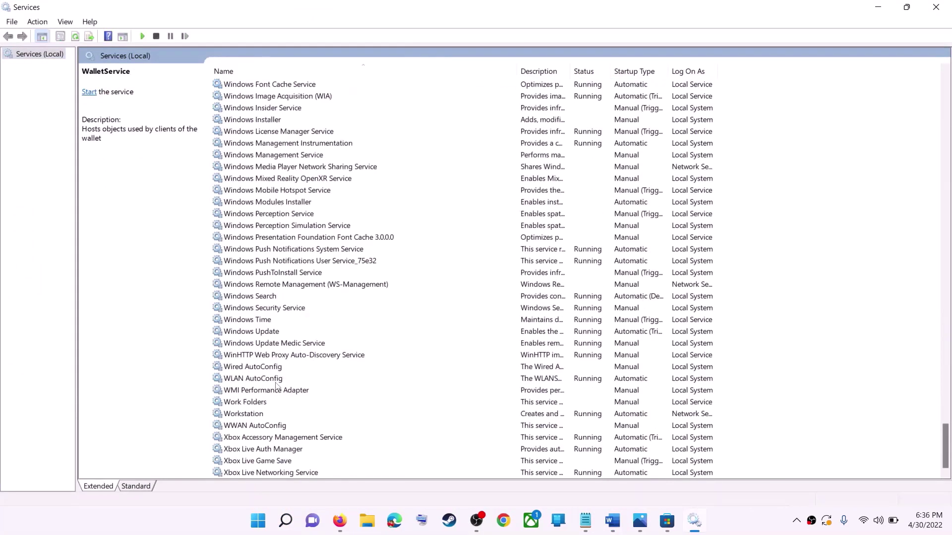
left_click(270, 335)
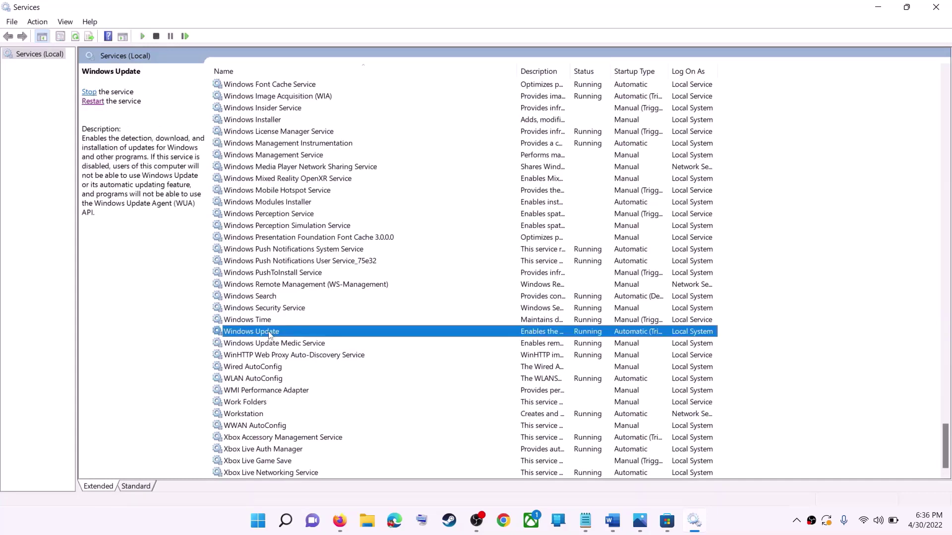
double_click(321, 336)
left_click(460, 245)
left_click(461, 262)
left_click(596, 386)
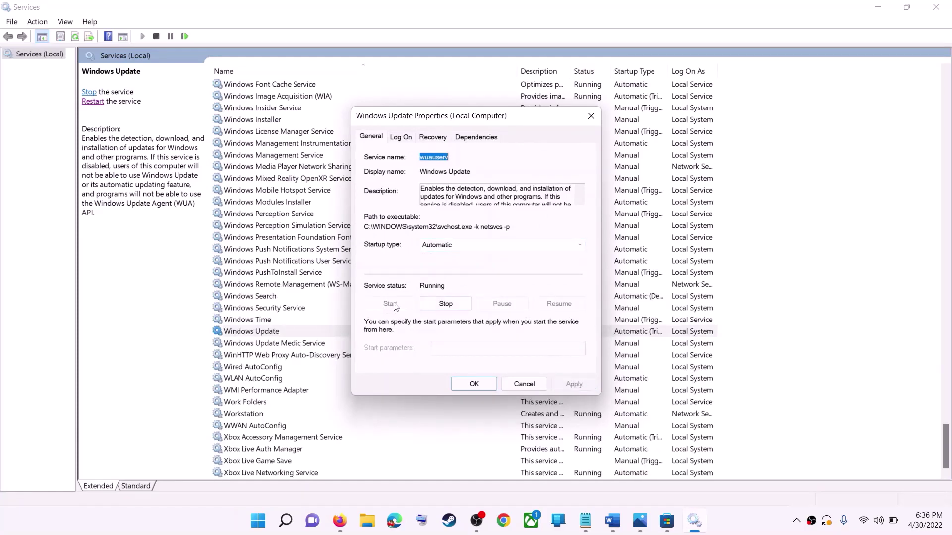
left_click(474, 385)
left_click(244, 336)
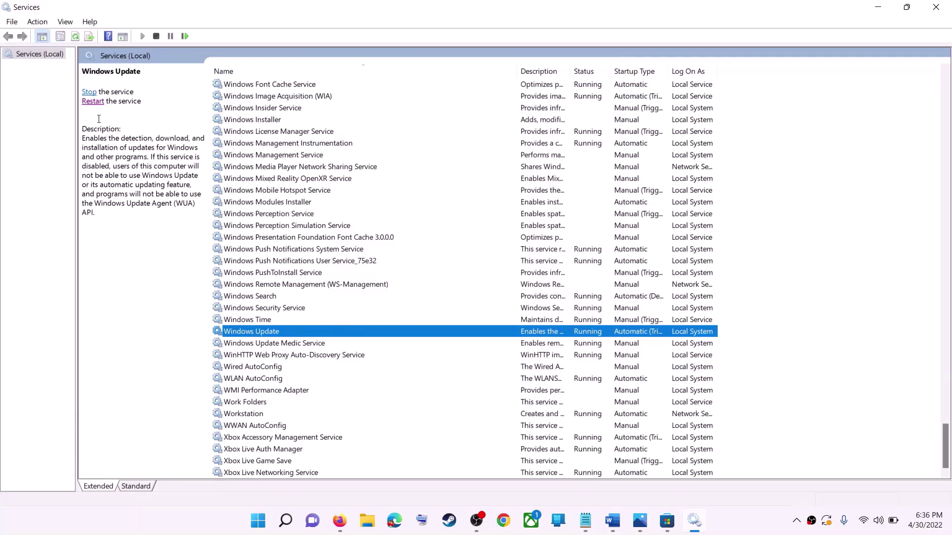
left_click(93, 102)
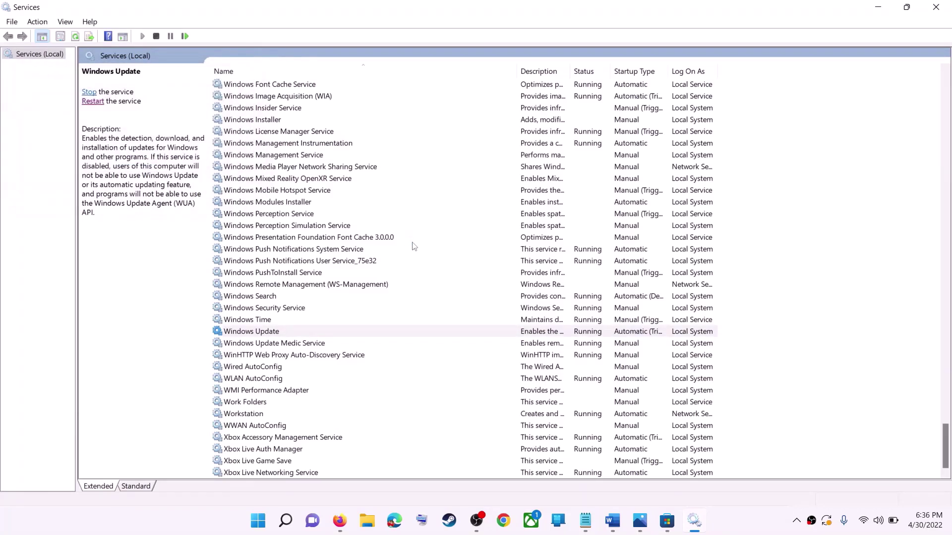
Step: Set the Microsoft Store Install Service's startup type to Automatic, restart the service, and close the Services console
left_click(303, 252)
key("m")
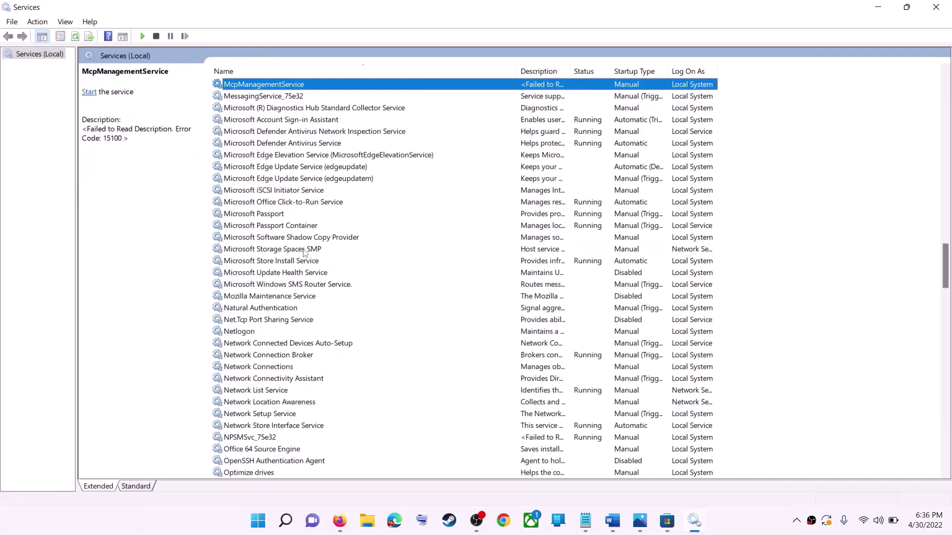
left_click(293, 263)
double_click(440, 267)
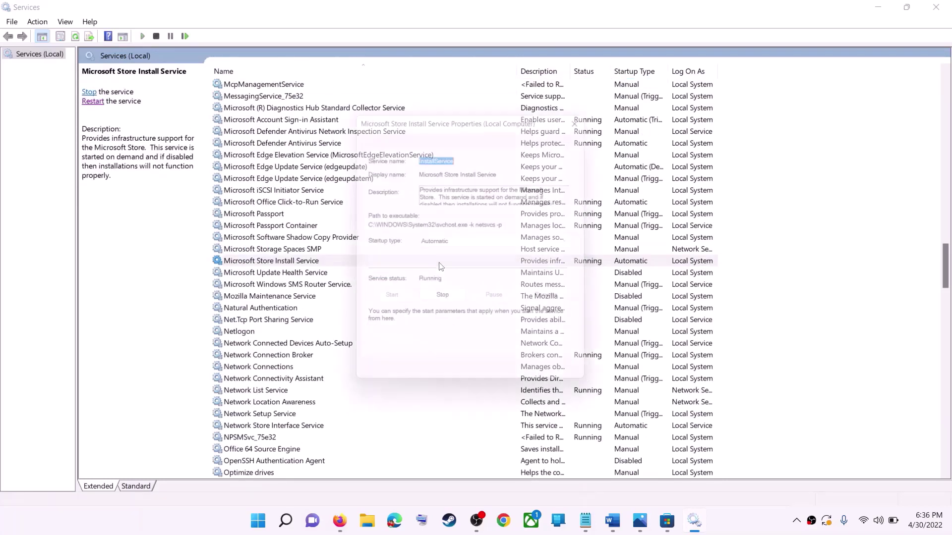
left_click(470, 244)
key("Escape")
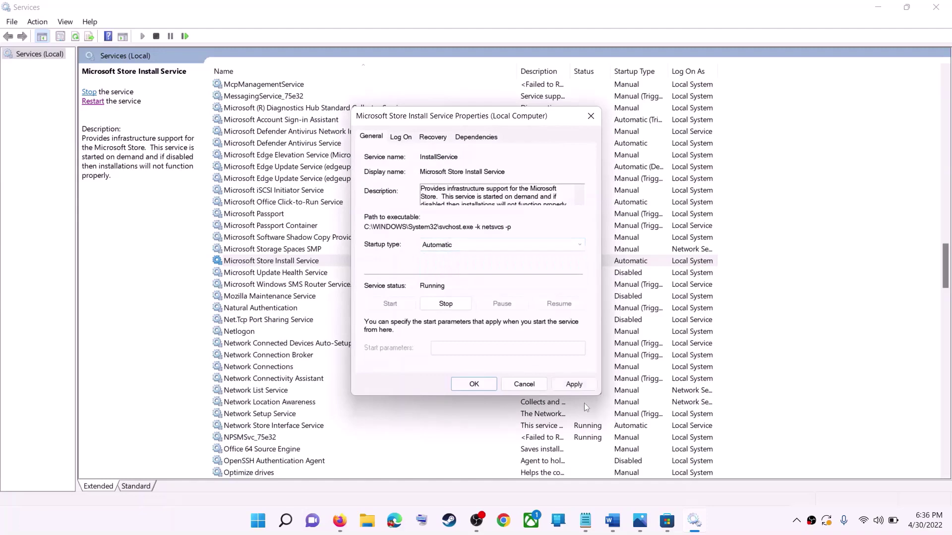
left_click(466, 379)
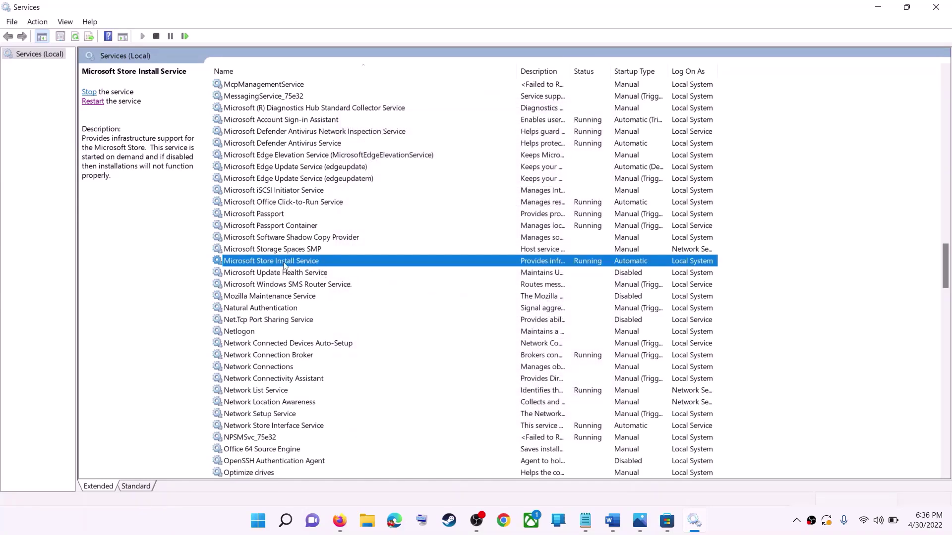
left_click(87, 103)
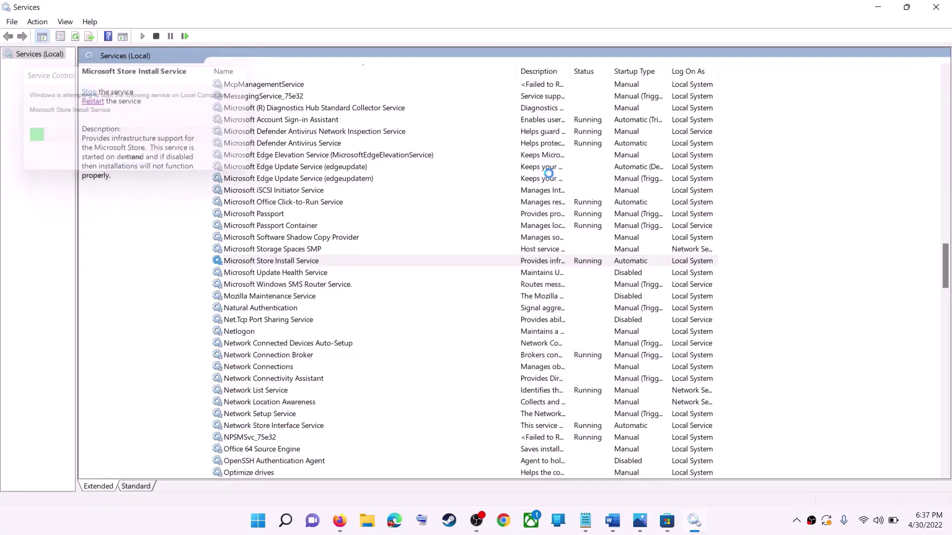
left_click(936, 7)
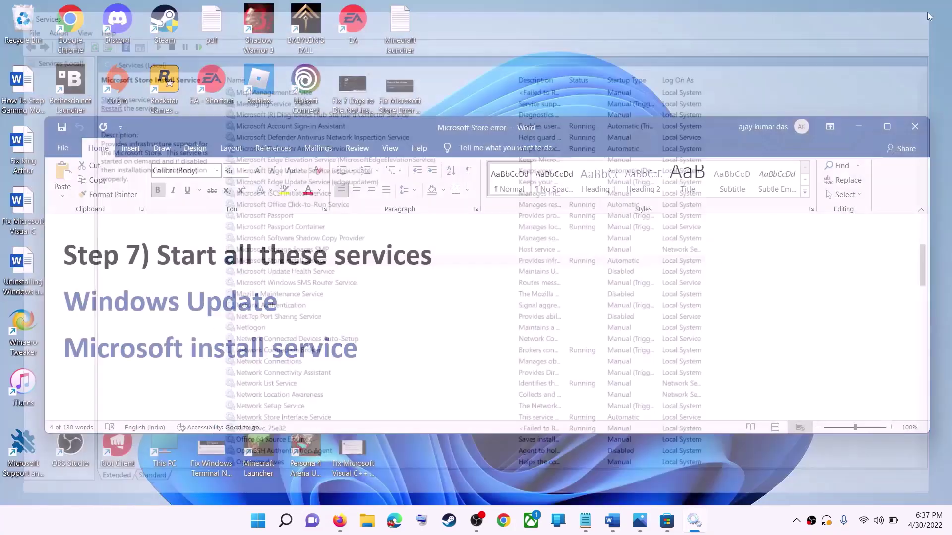
Step: Following step 8 of the Word notes, check the Windows Update page in Settings and minimize the window
scroll(269, 325, "down", 3)
scroll(270, 325, "up", 1)
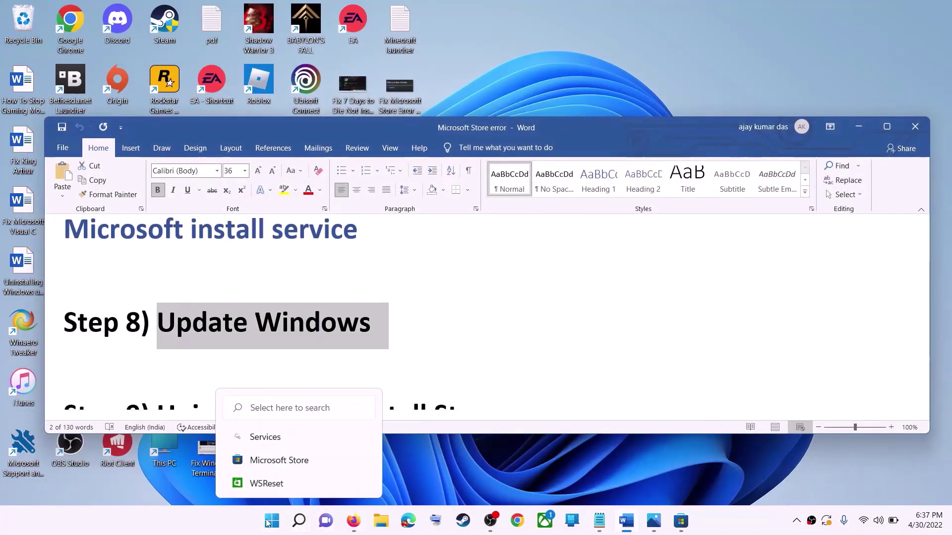
left_click(272, 520)
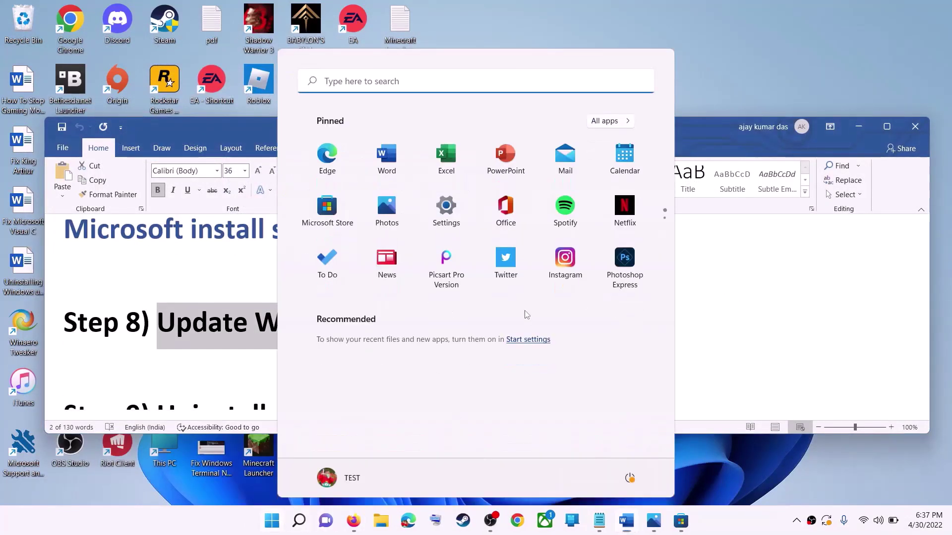
left_click(445, 216)
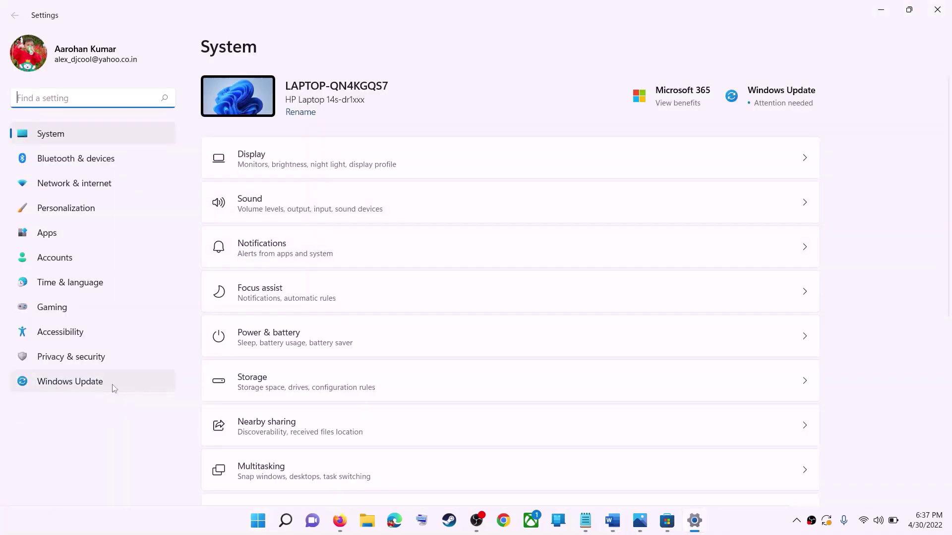
left_click(74, 386)
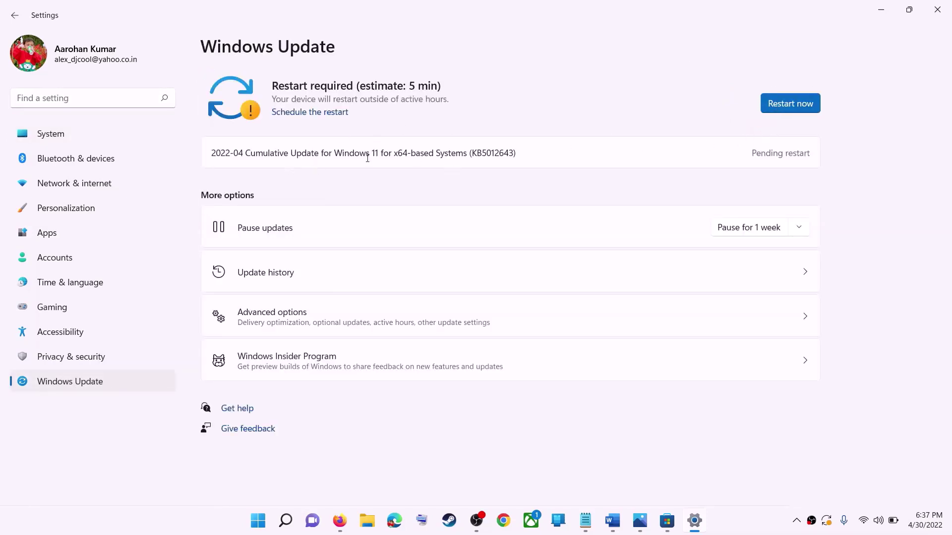
left_click(881, 9)
Step: Copy the command Get-AppxPackage -allusers *WindowsStore* | Remove-AppxPackage from step 9 in the Word notes
scroll(285, 325, "down", 3)
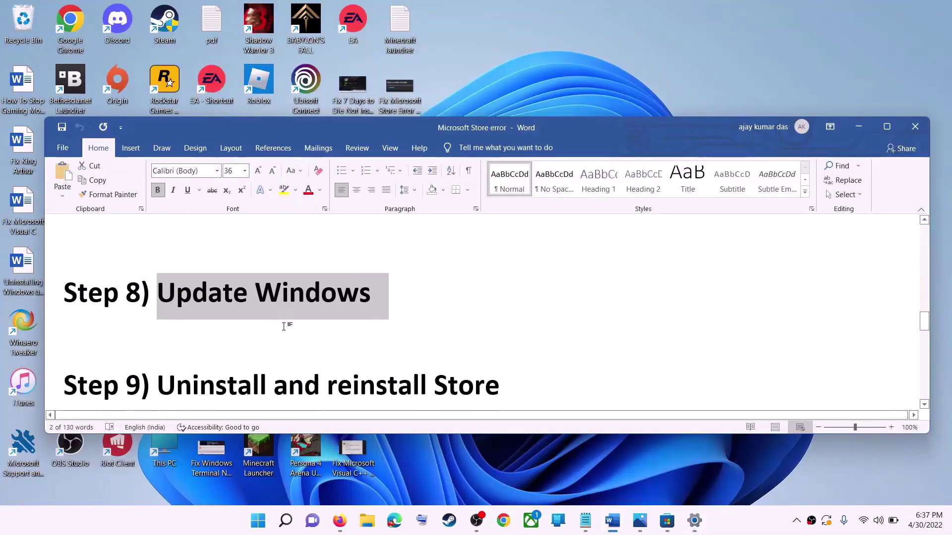
scroll(284, 326, "down", 1)
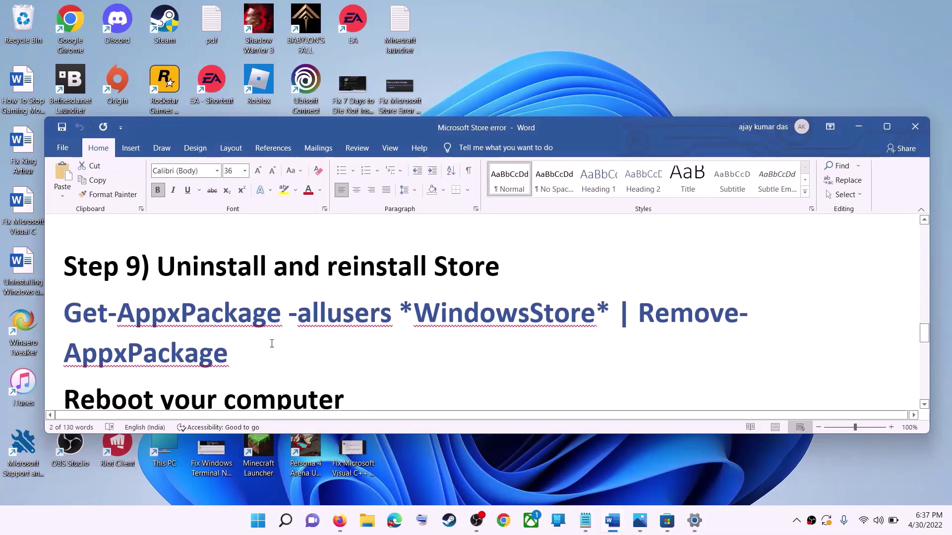
left_click_drag(251, 356, 83, 324)
right_click(144, 334)
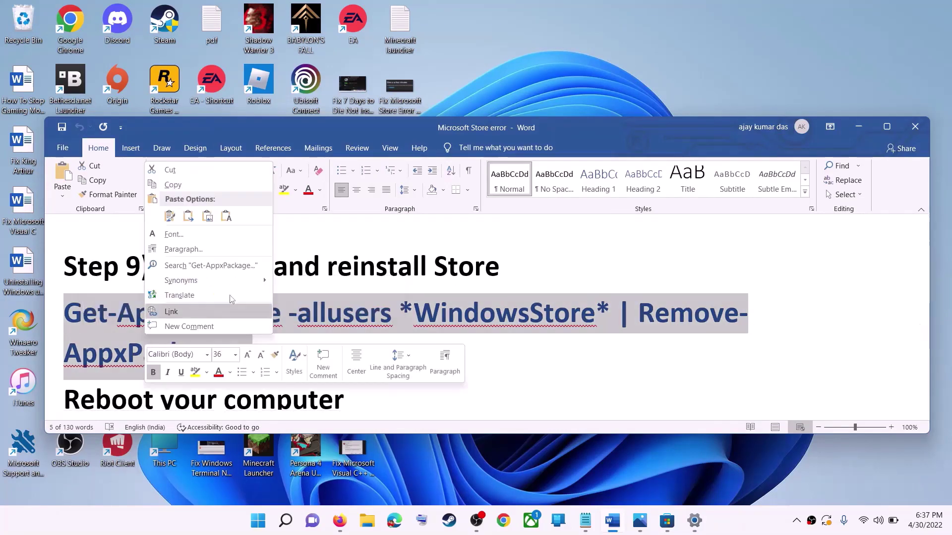
left_click(192, 186)
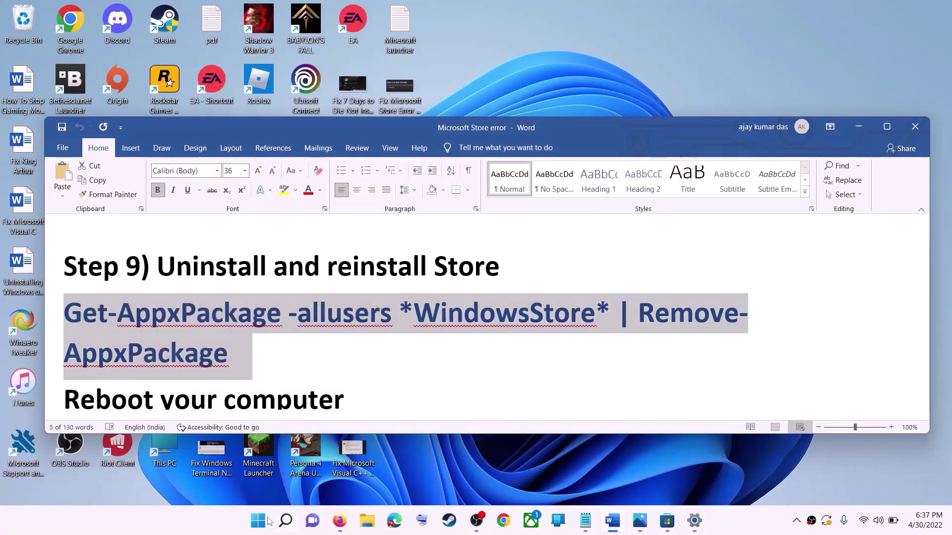
Step: Open Windows PowerShell as administrator and allow it to make changes to the device
left_click(262, 526)
type("pow")
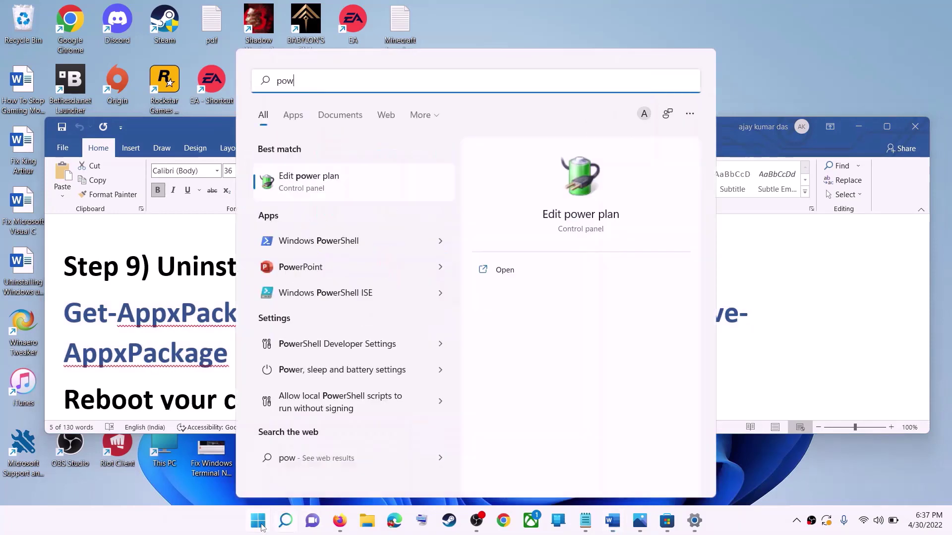
type("ershell")
right_click(308, 183)
left_click(376, 200)
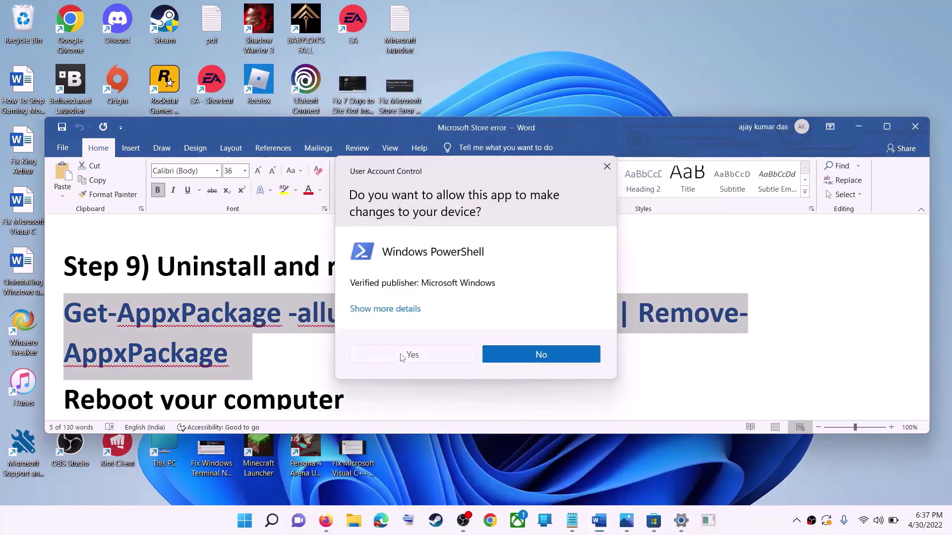
left_click(407, 355)
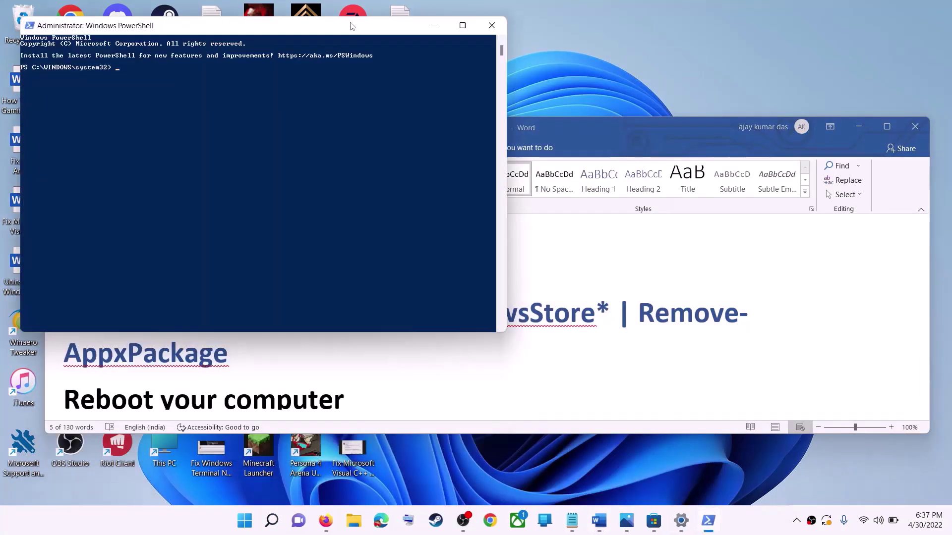
Step: Run the copied Get-AppxPackage -allusers *WindowsStore* | Remove-AppxPackage command in PowerShell and return to the Word notes
left_click_drag(351, 25, 485, 128)
key("ctrl+v")
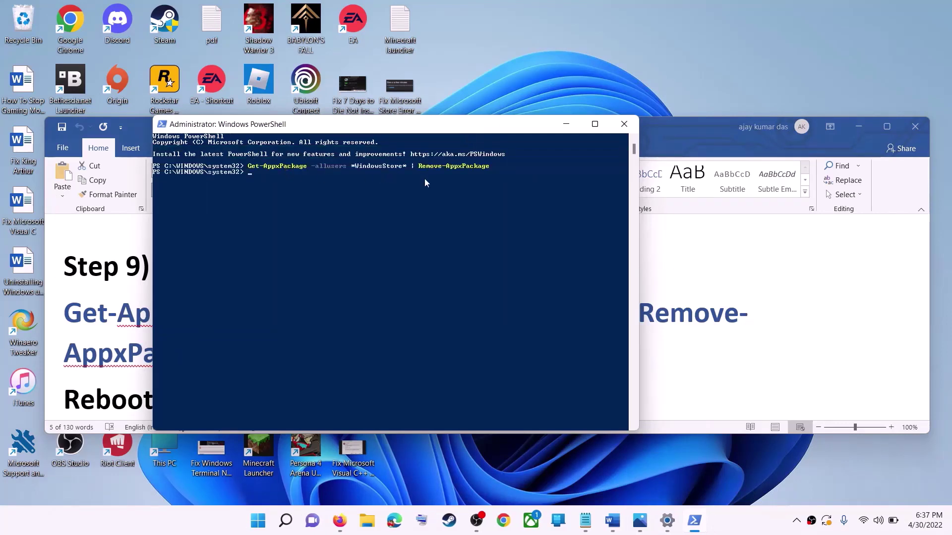
key("alt+Tab")
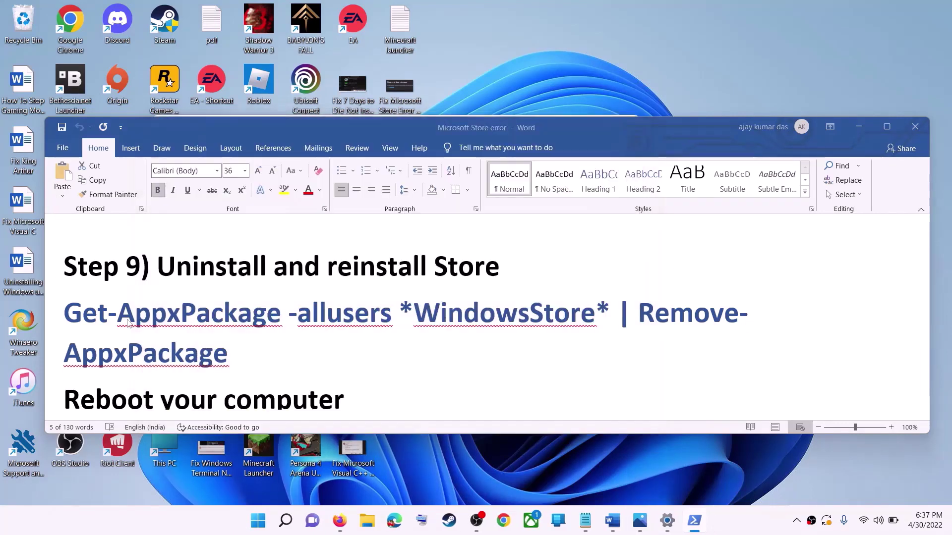
Step: Find the reboot instruction in the Word notes, view the power options including Restart, and return to the notes without restarting
scroll(215, 350, "down", 1)
triple_click(216, 350)
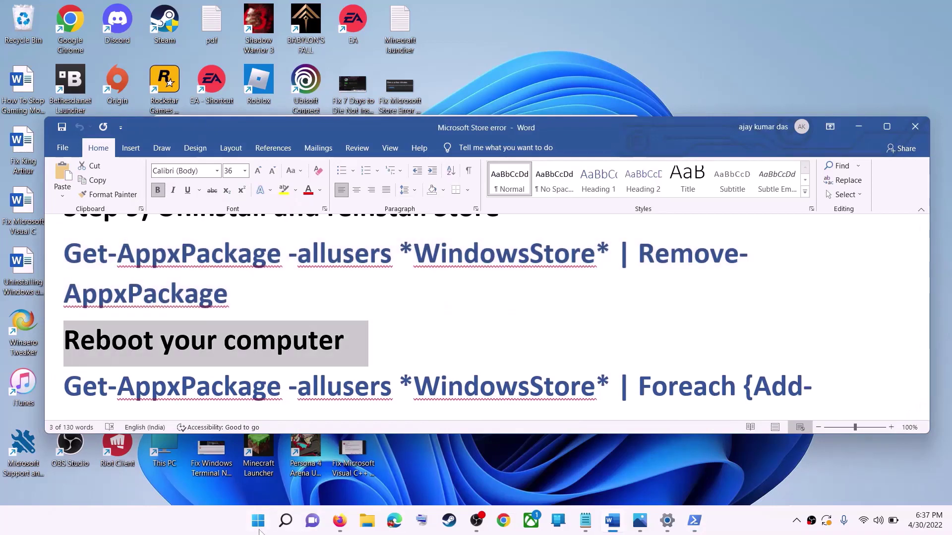
left_click(258, 521)
left_click(630, 477)
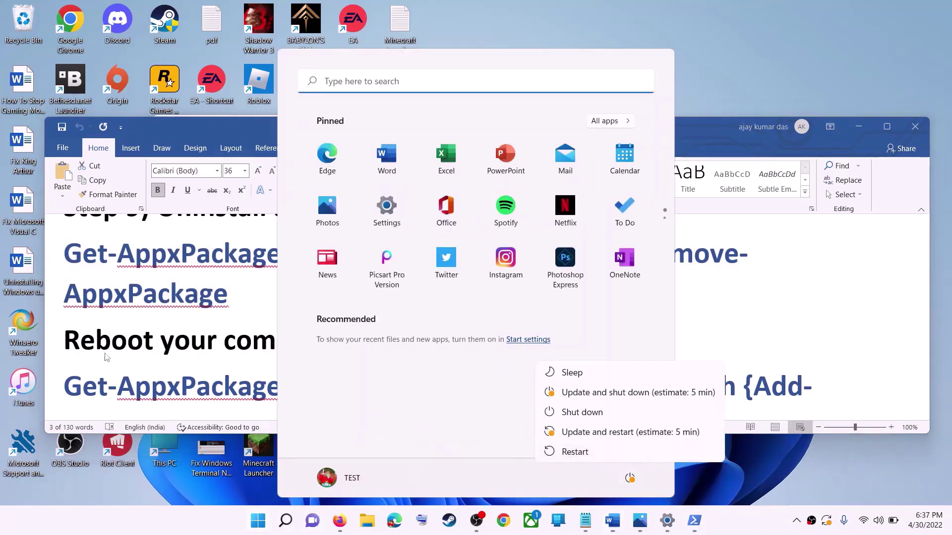
left_click(205, 352)
left_click(205, 351)
scroll(204, 352, "down", 1)
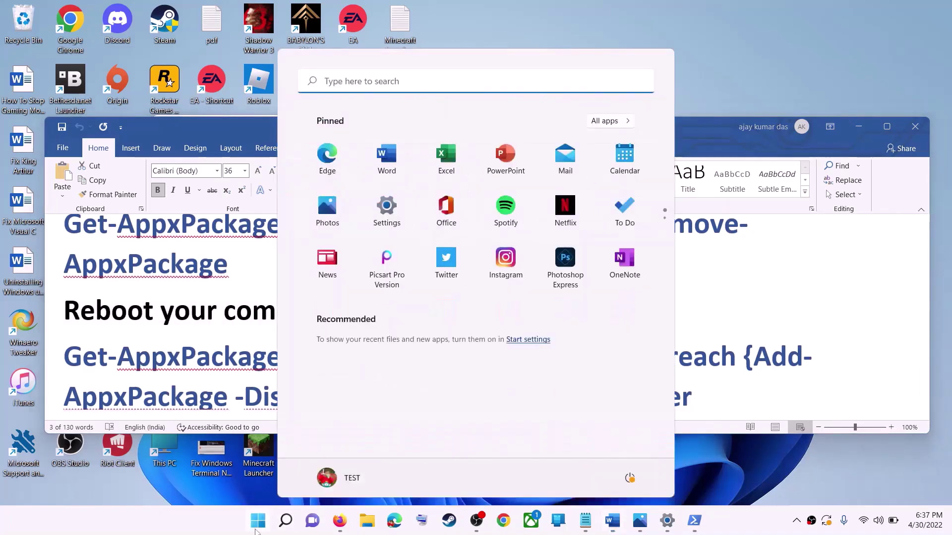
Step: Search for PowerShell, open Windows PowerShell as administrator, and allow it to make changes to the device
type("powershell")
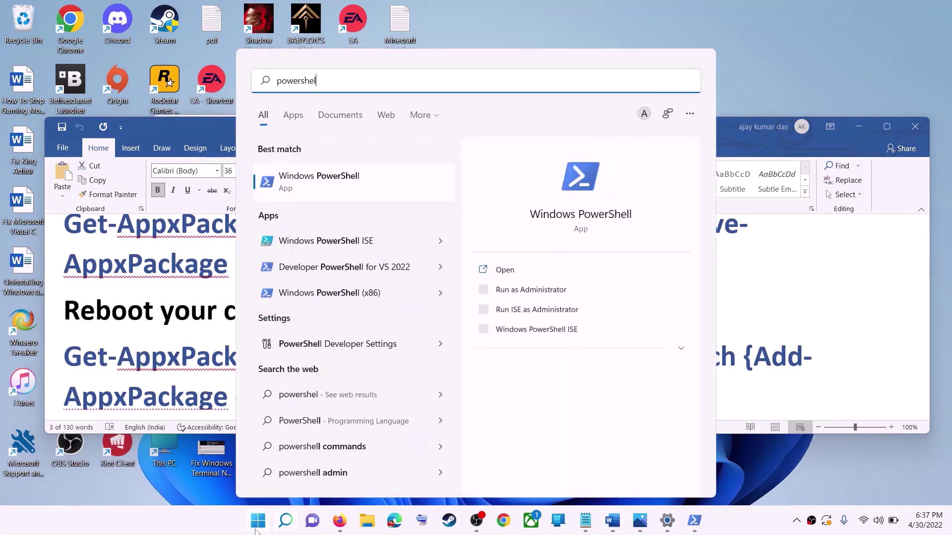
left_click(356, 190)
right_click(356, 191)
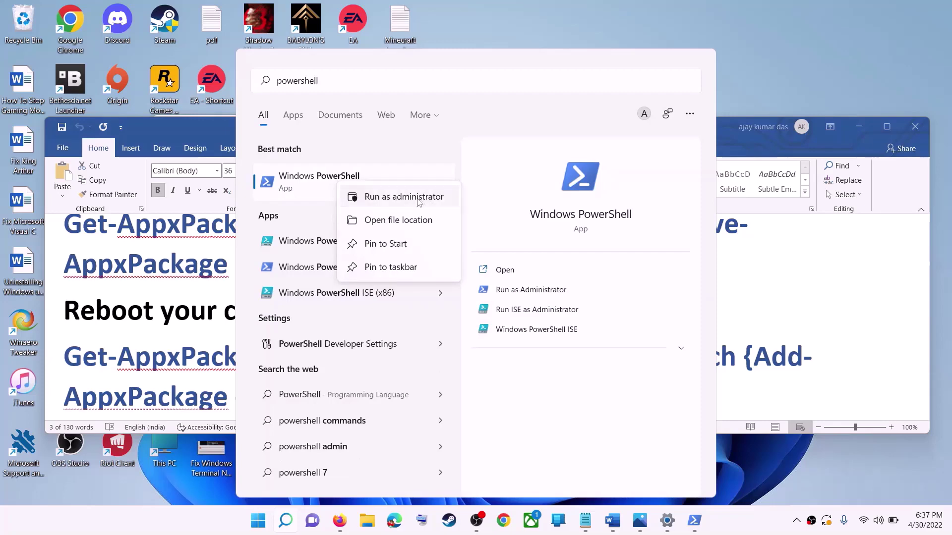
left_click(417, 199)
key("alt+y")
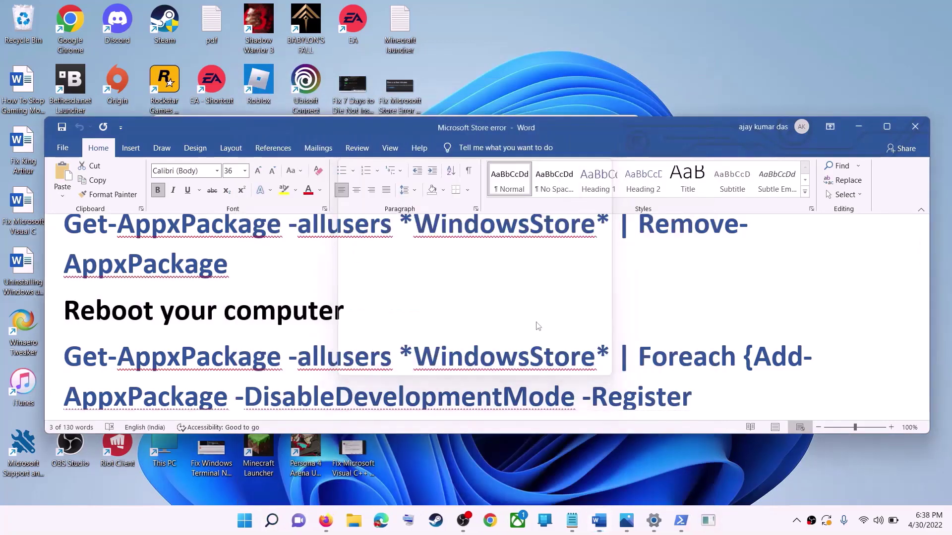
Step: Copy the command Get-AppxPackage -allusers *WindowsStore* | Foreach {Add-AppxPackage -DisableDevelopmentMode -Register "$($_.InstallLocation)\AppXManifest.xml"} from step 9 in the Word notes
left_click(618, 296)
scroll(619, 296, "down", 1)
left_click_drag(615, 385, 96, 302)
right_click(109, 317)
left_click(144, 337)
Step: Run the copied Store re-registration command in the administrator PowerShell window
key("alt+Tab")
left_click(289, 204)
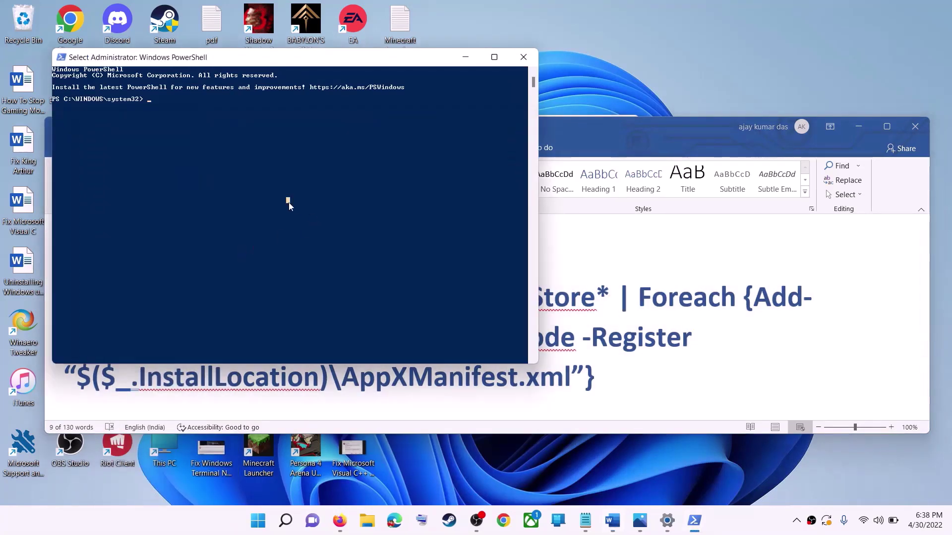
right_click(289, 204)
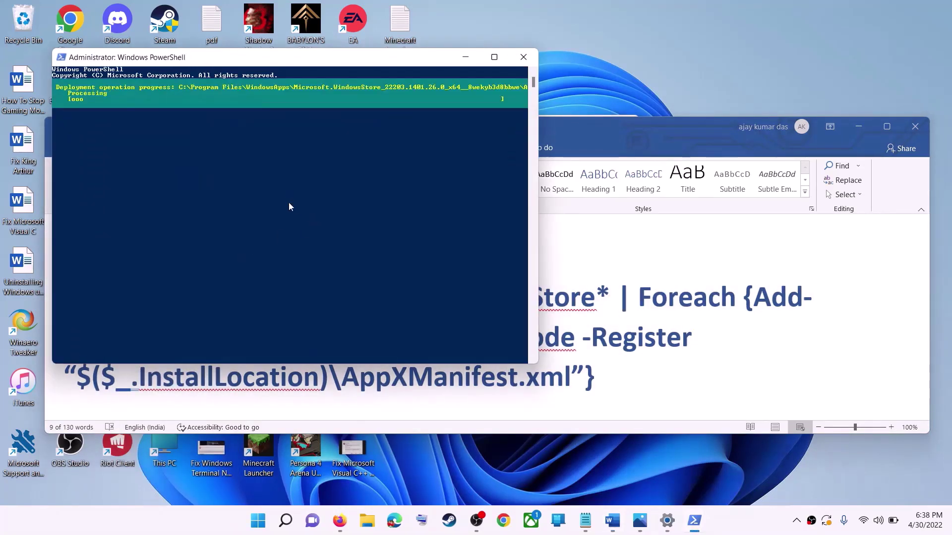
Step: Search for the Store and launch the reinstalled Microsoft Store app
left_click(260, 524)
type("store")
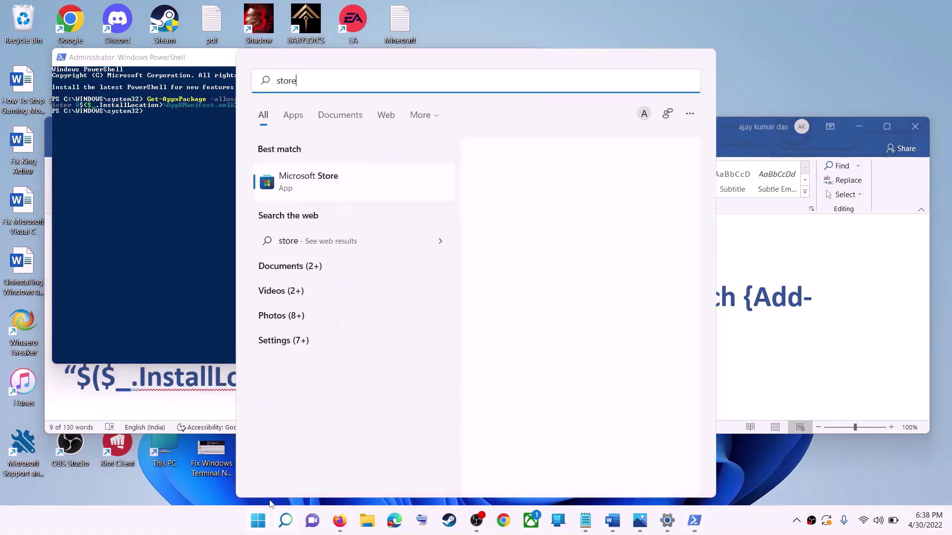
key("Return")
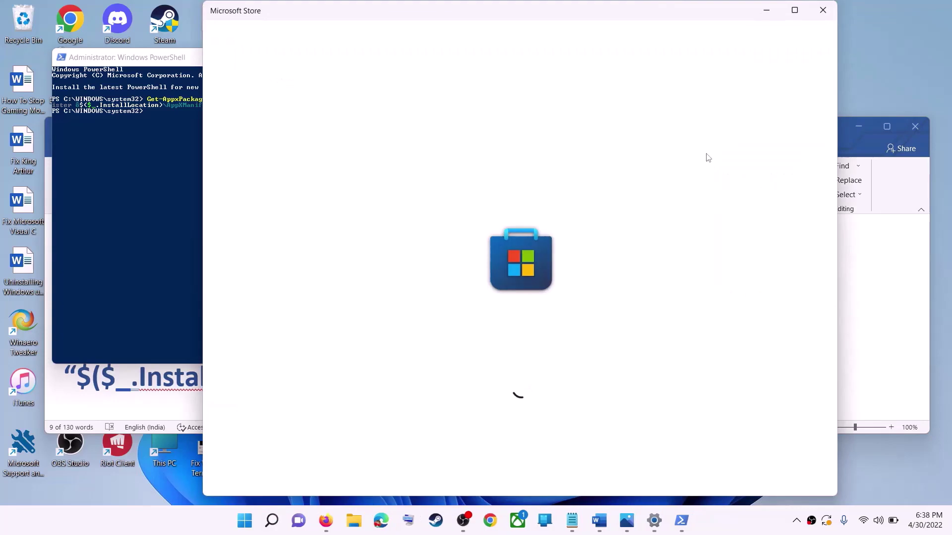
Step: Return to the Word notes and highlight "Try installing to C drive/Different Drive" in step 10
left_click(882, 319)
scroll(332, 334, "down", 2)
scroll(332, 333, "down", 2)
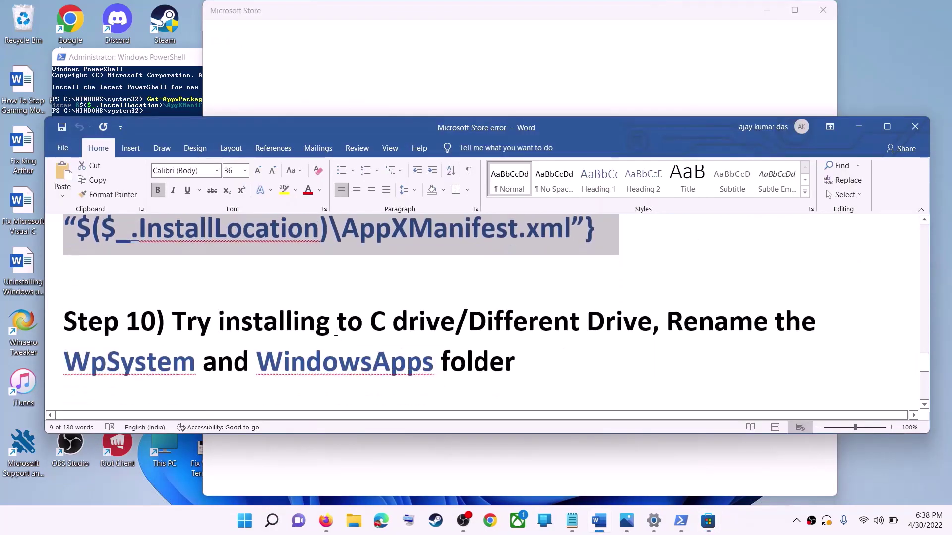
left_click_drag(204, 289, 651, 296)
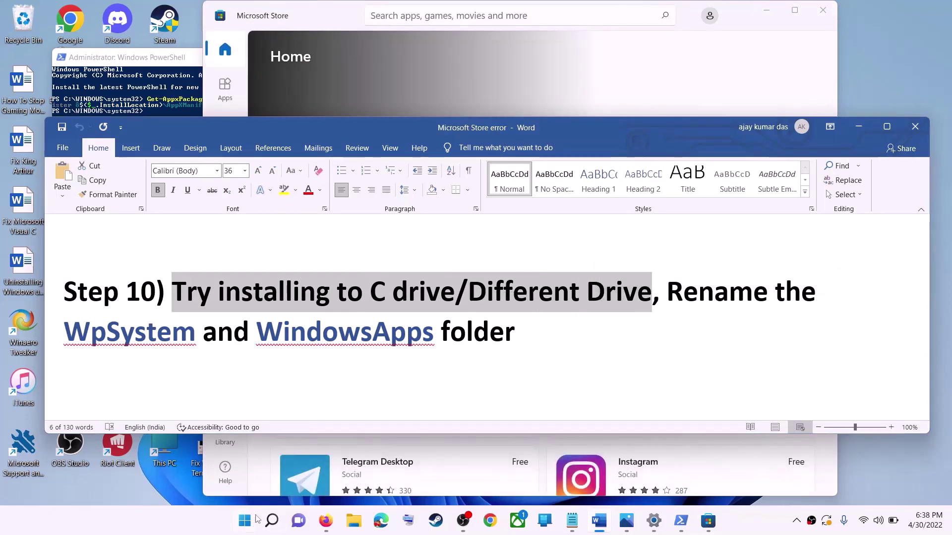
Step: Open Windows Settings and go to the Storage page in the System category
left_click(248, 522)
left_click(437, 214)
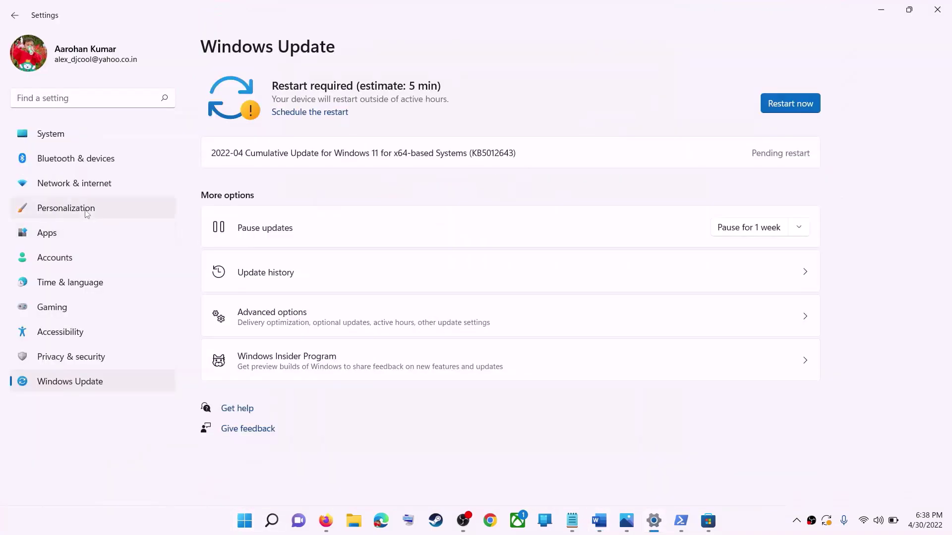
left_click(60, 137)
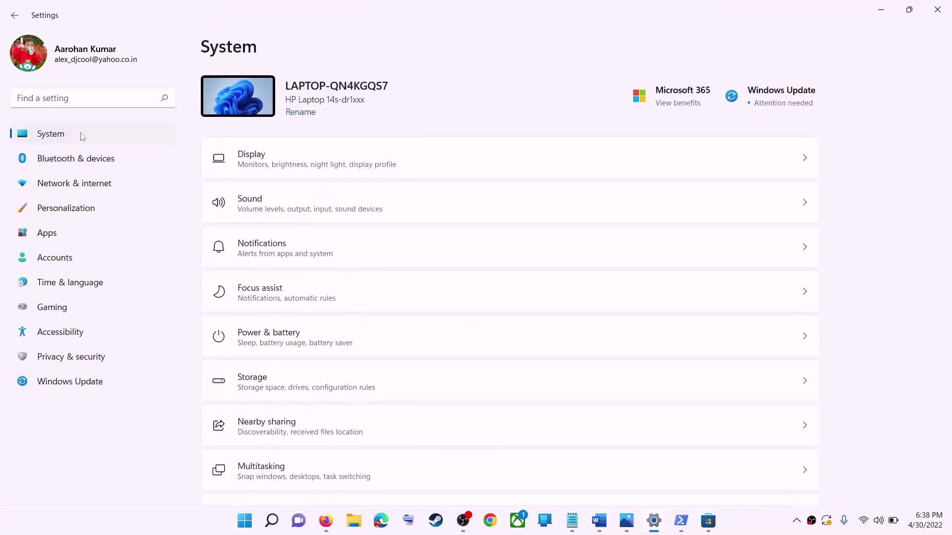
scroll(263, 272, "down", 3)
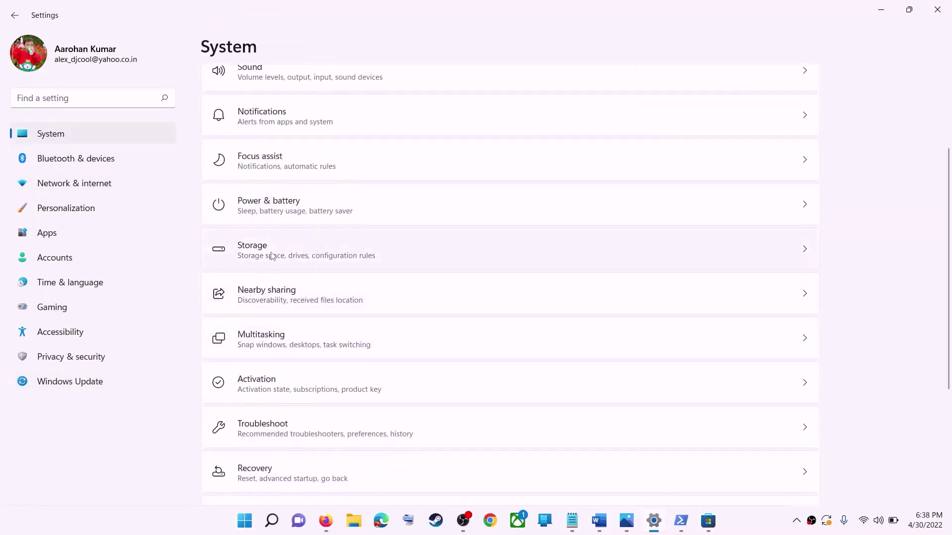
left_click(271, 256)
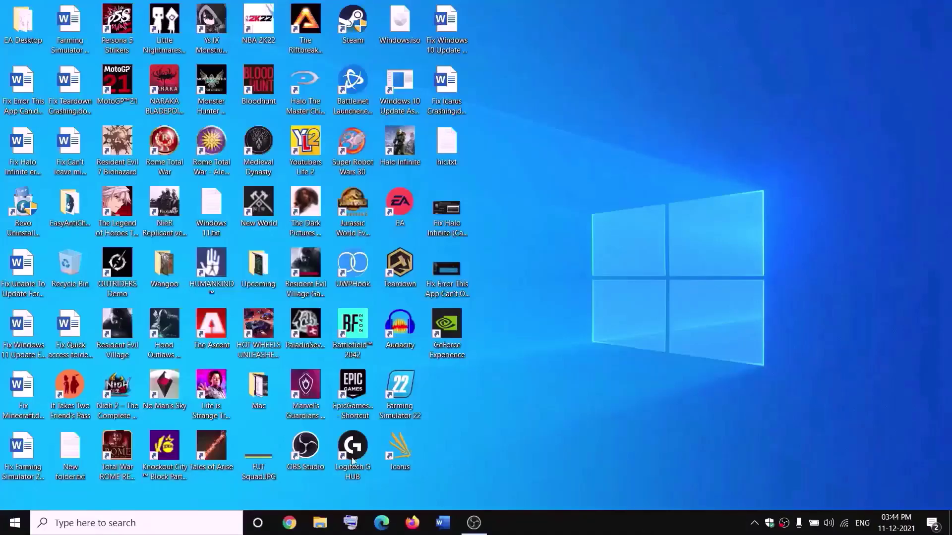
Step: Open File Explorer and show the contents of the New Volume (D:) drive
left_click(321, 523)
left_click(49, 257)
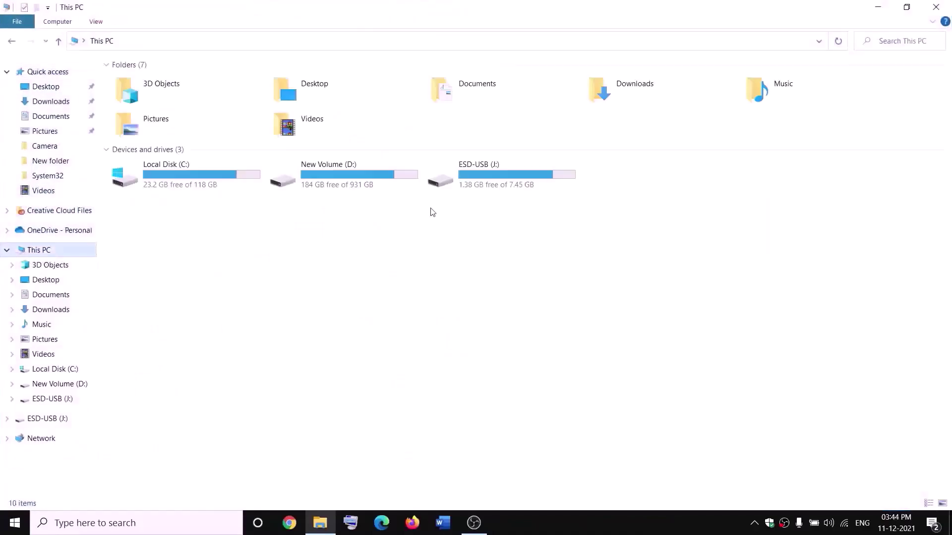
double_click(353, 182)
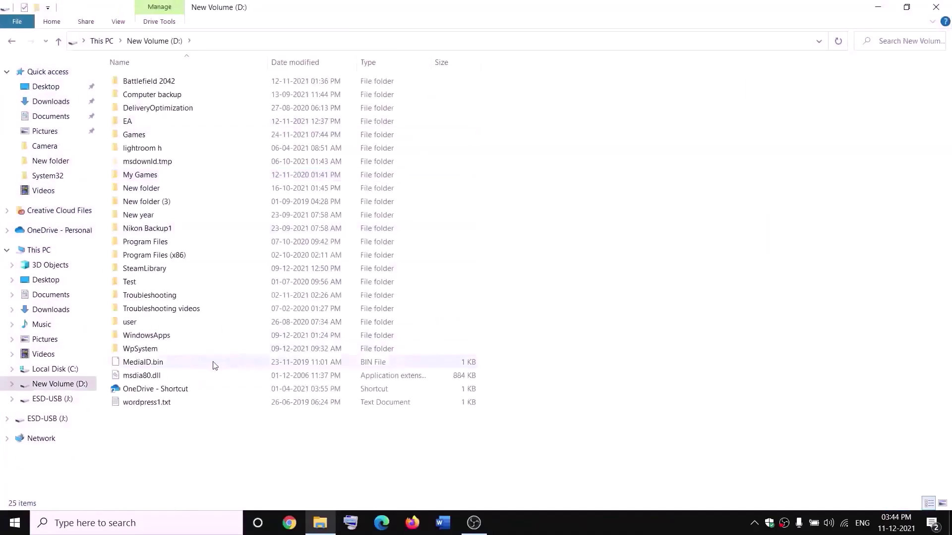
left_click(142, 348)
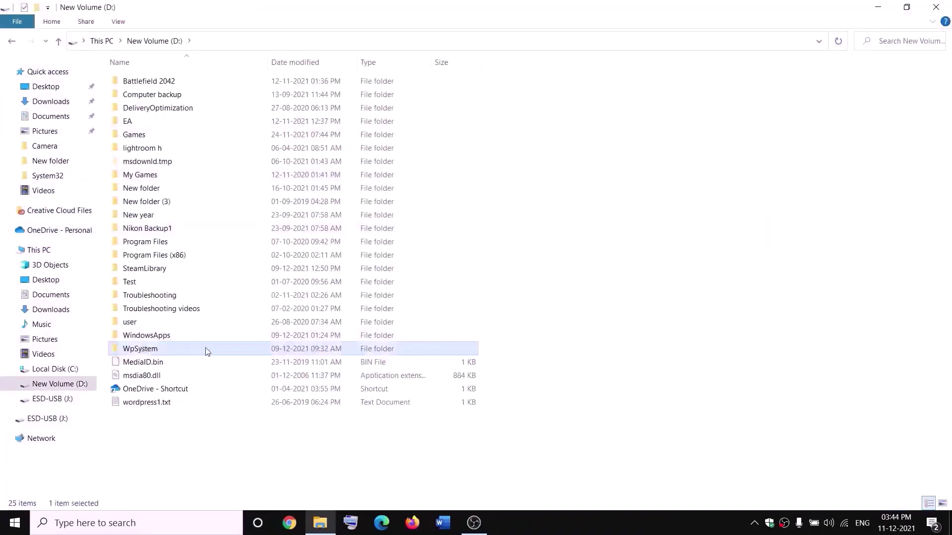
right_click(155, 352)
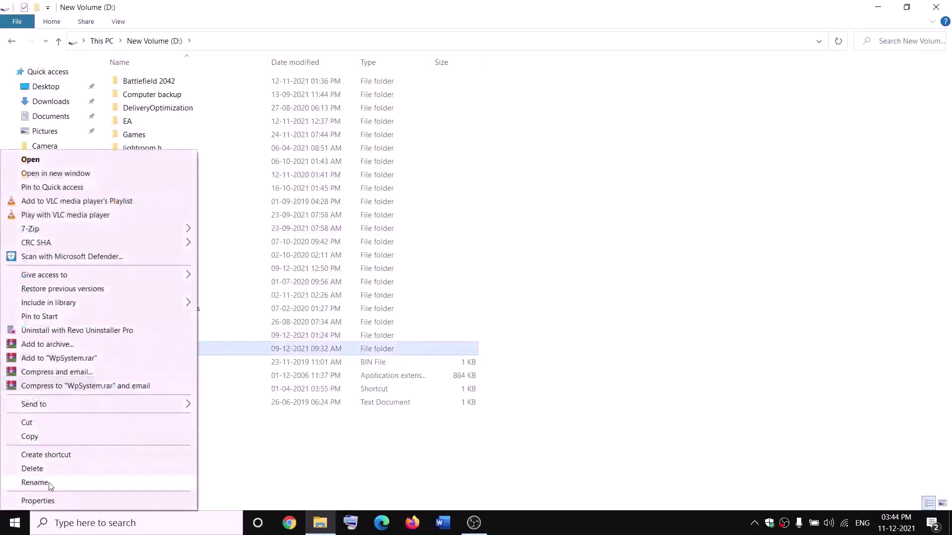
left_click(301, 452)
left_click(300, 452)
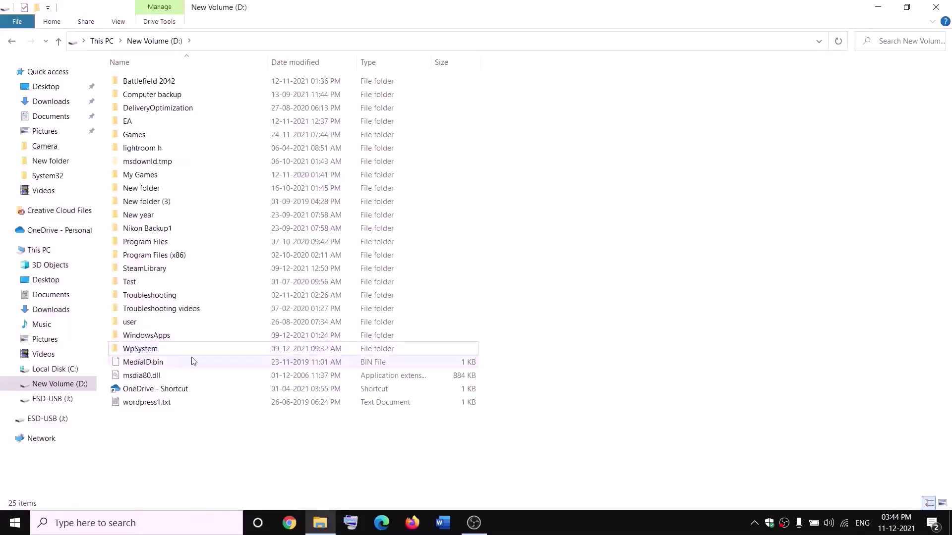
Step: Open the advanced security settings of the WpSystem folder on the D: drive through its properties
mouse_move(143, 351)
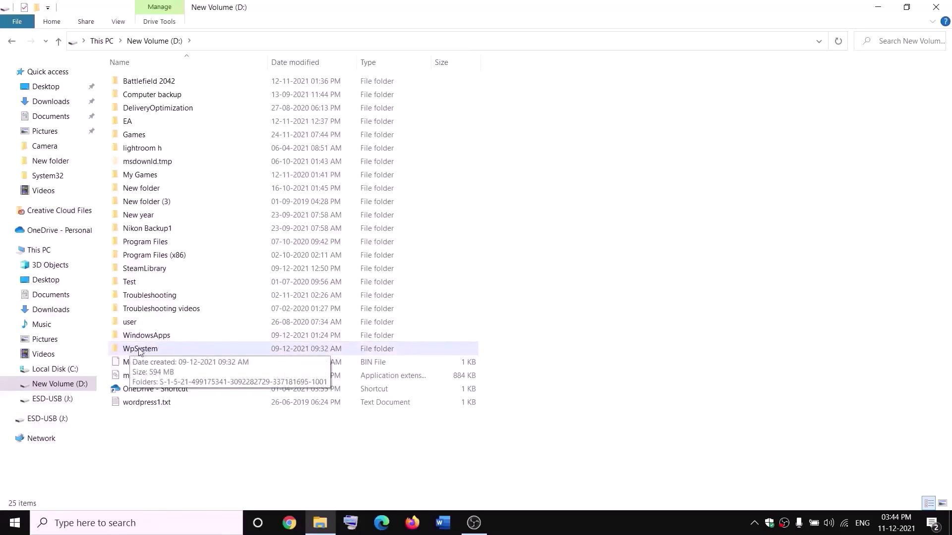
right_click(140, 351)
left_click(30, 500)
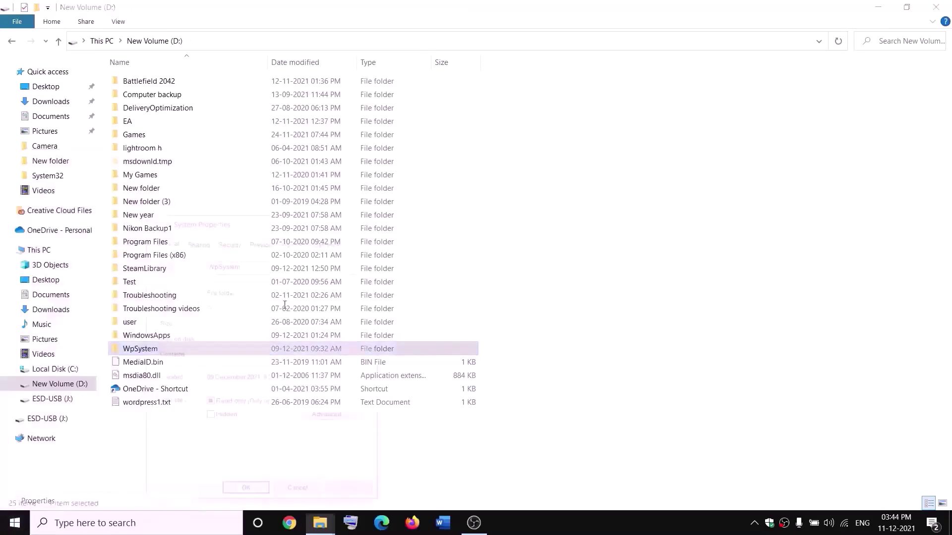
left_click(354, 159)
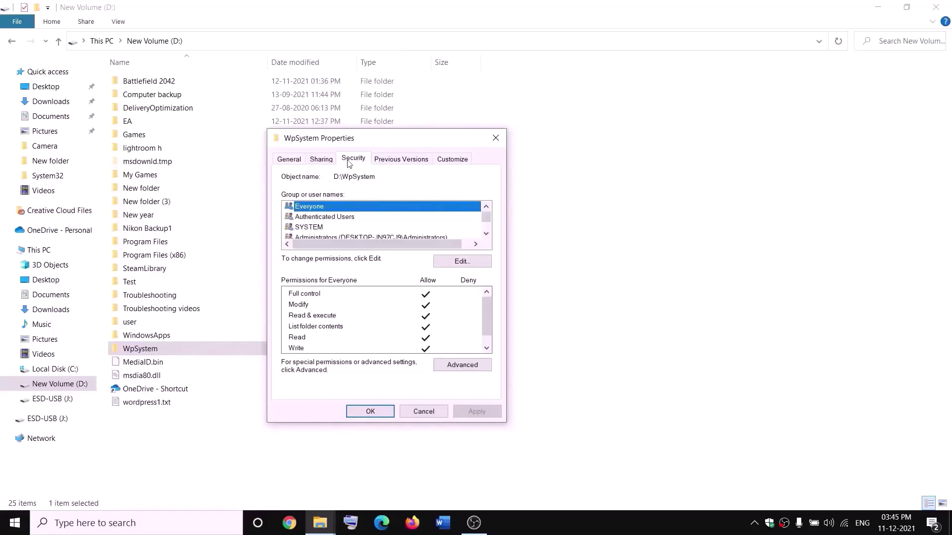
left_click(457, 370)
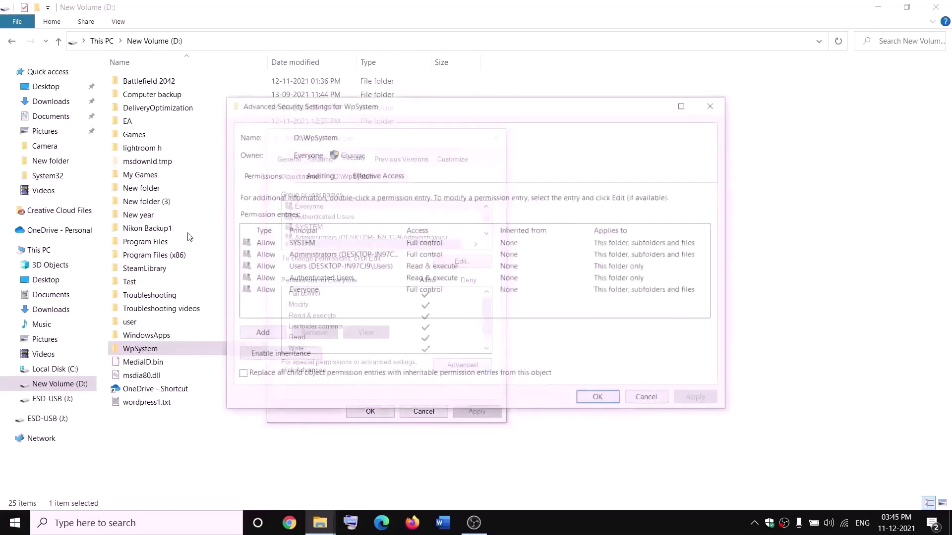
Step: Change the WpSystem folder's owner to Everyone, checking the name before accepting it
left_click(352, 155)
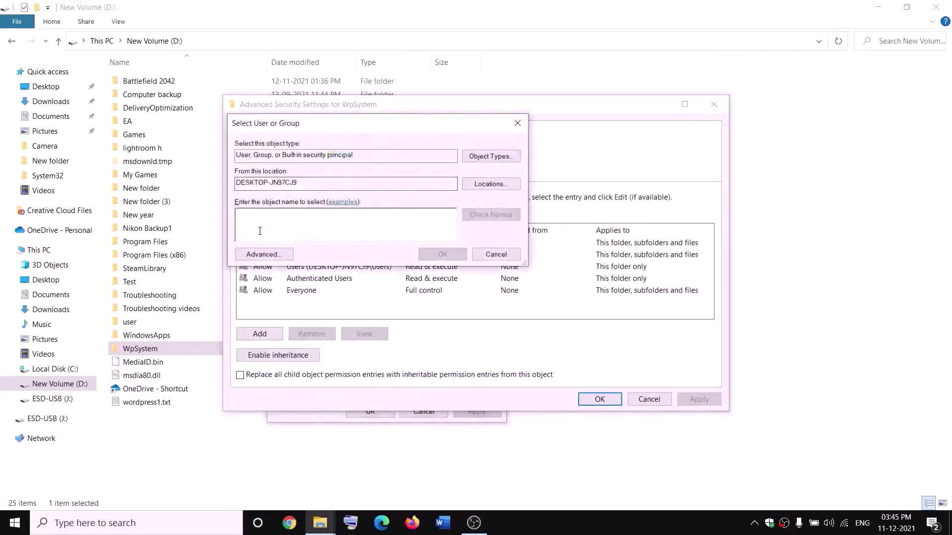
type("w")
key("BackSpace")
type("everyone")
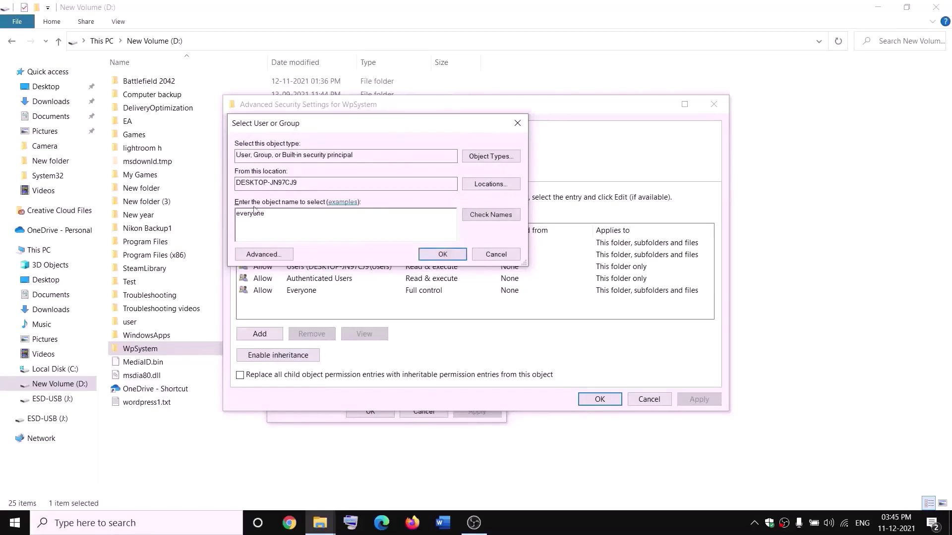
left_click_drag(264, 214, 224, 223)
left_click(496, 219)
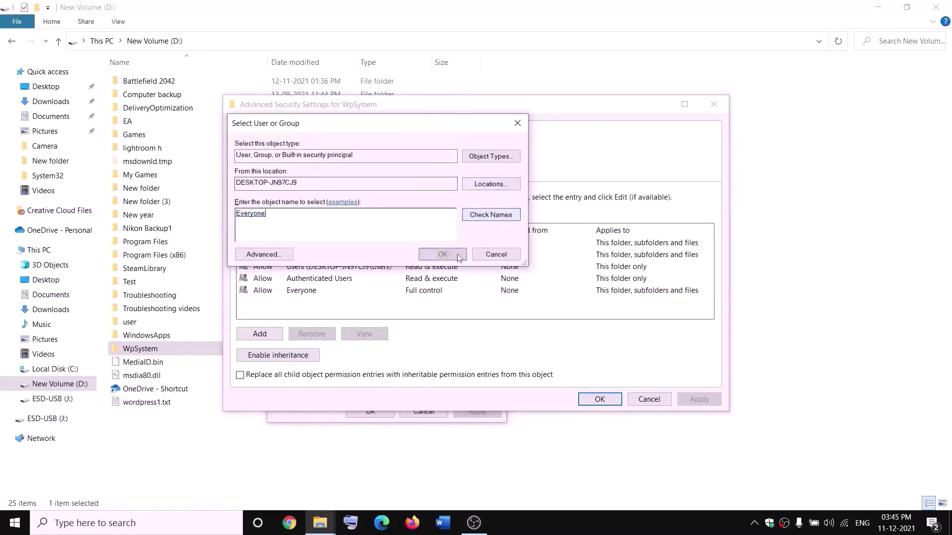
left_click(442, 254)
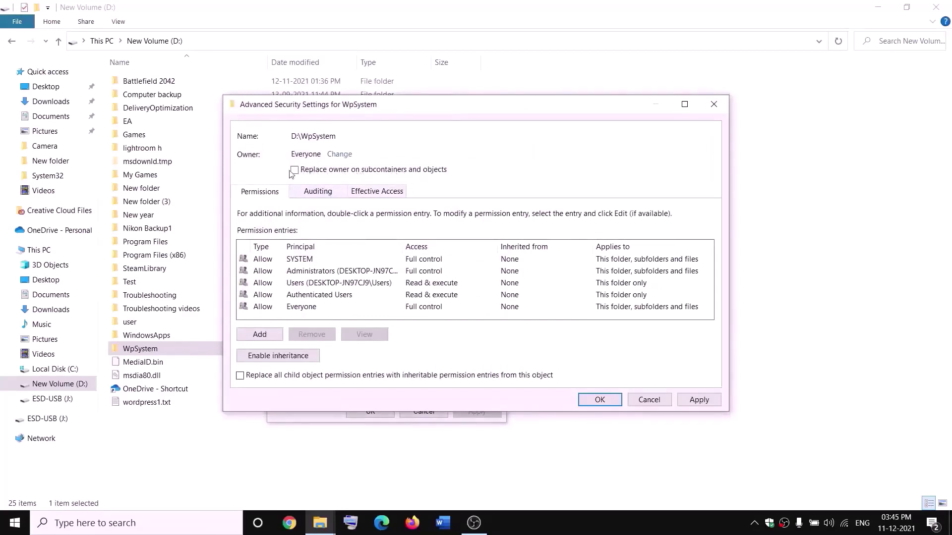
Step: Enable Replace owner on subcontainers and objects, apply the ownership change, and close the WpSystem folder's security and properties dialogs
left_click(699, 400)
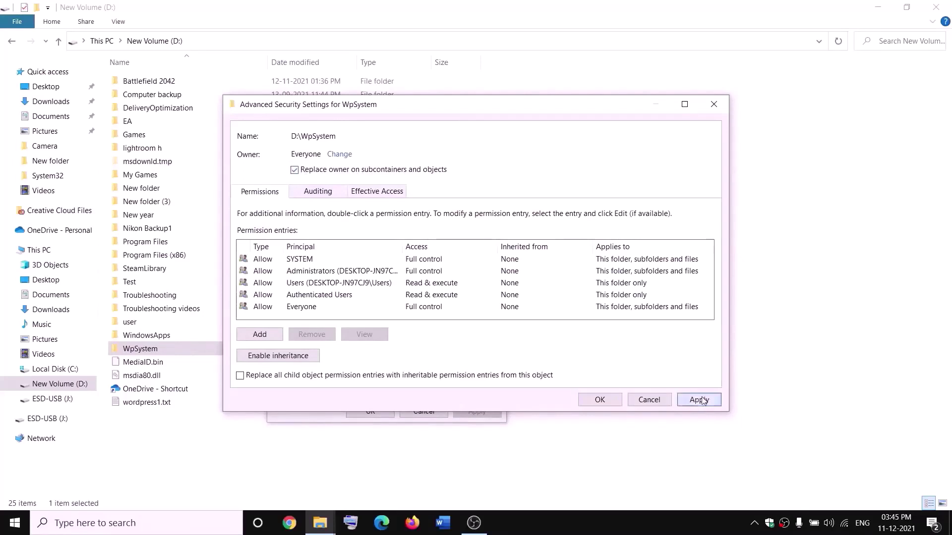
left_click(598, 404)
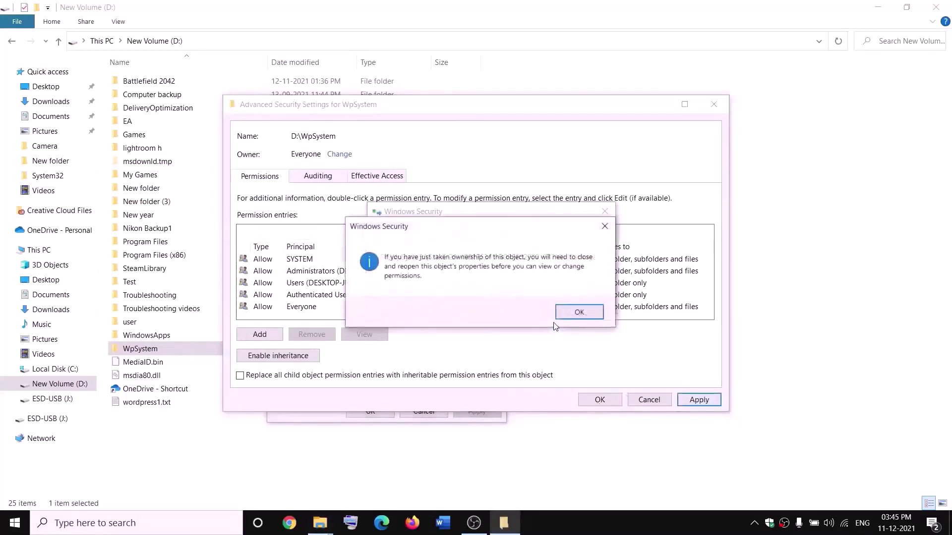
left_click(570, 314)
left_click(375, 411)
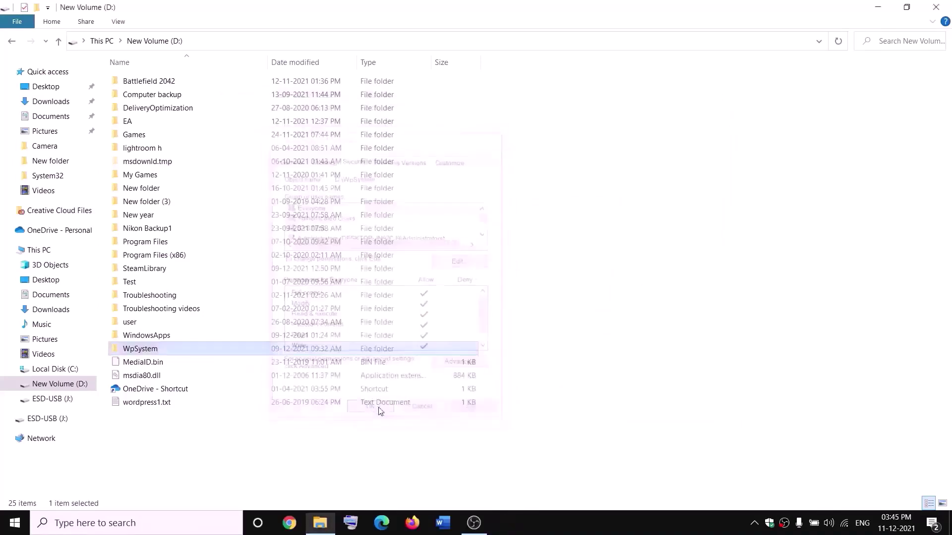
Step: Reopen the WpSystem folder's properties and bring up its advanced security settings with the permission entries
right_click(143, 351)
left_click(56, 501)
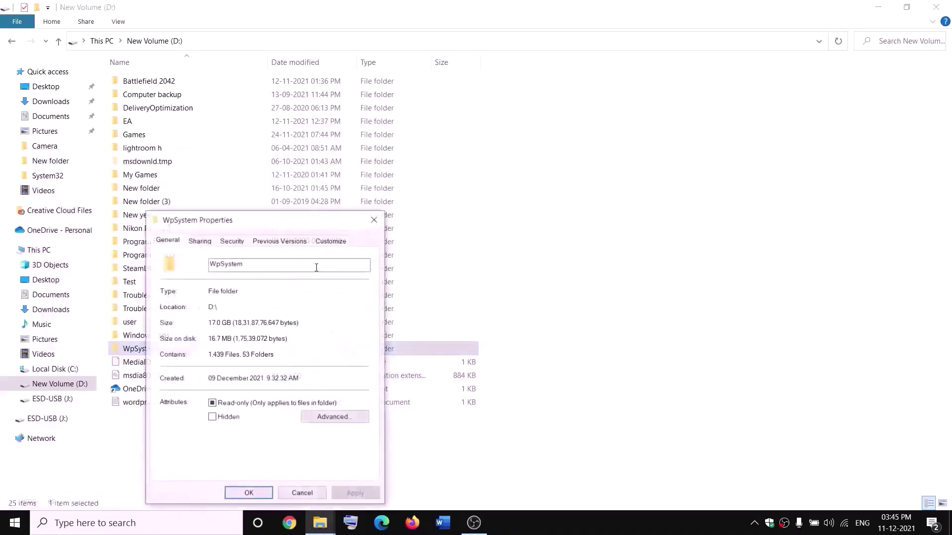
left_click_drag(294, 218, 353, 162)
left_click(350, 182)
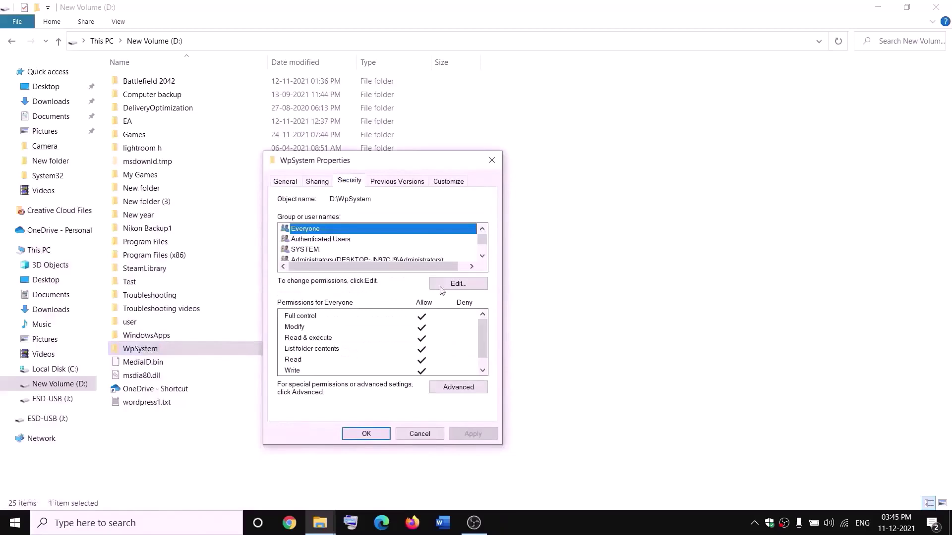
left_click(461, 389)
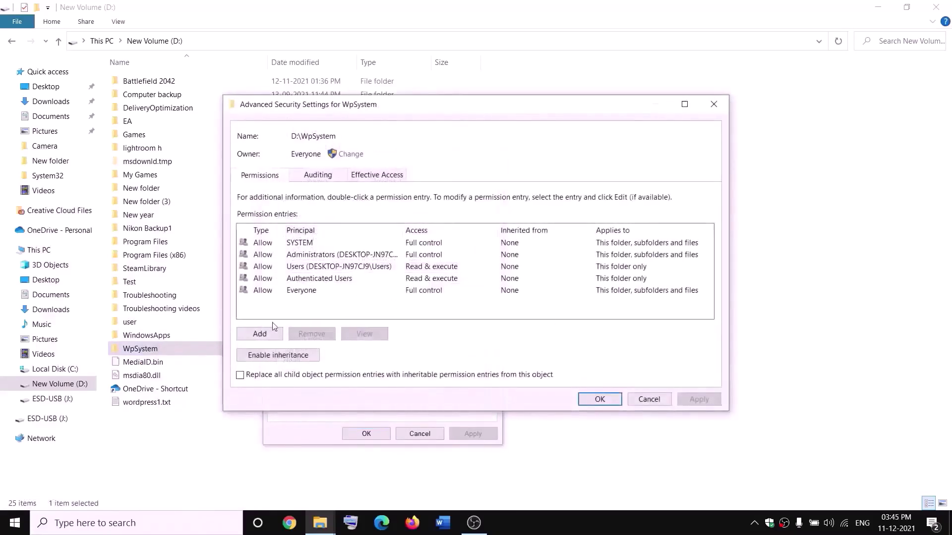
Step: Add a new permission entry to the WpSystem folder with Everyone as the principal, checking the name before accepting it
left_click(259, 337)
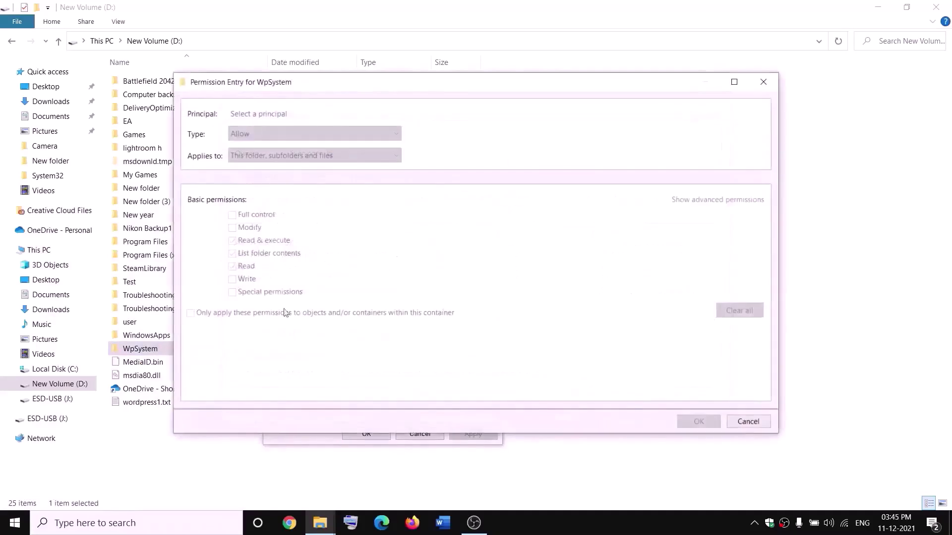
left_click(260, 116)
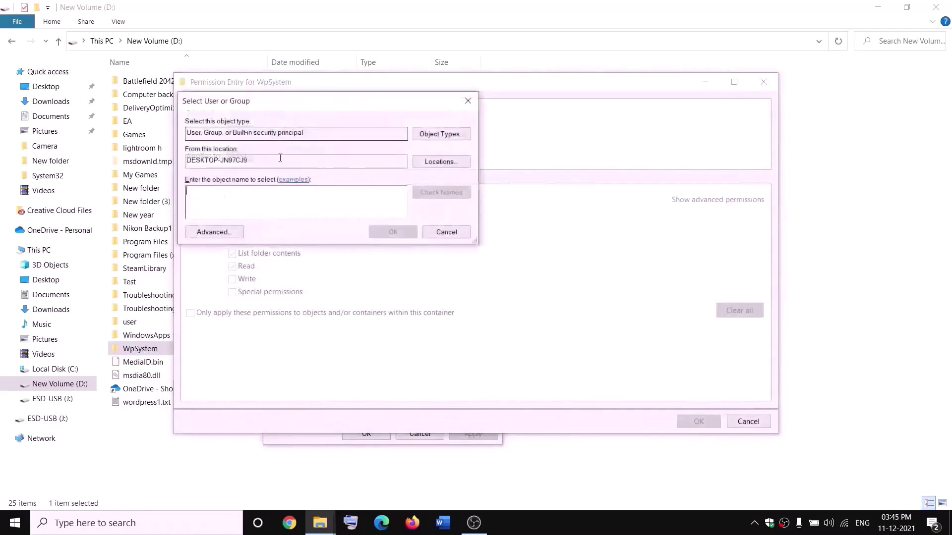
type("everyone")
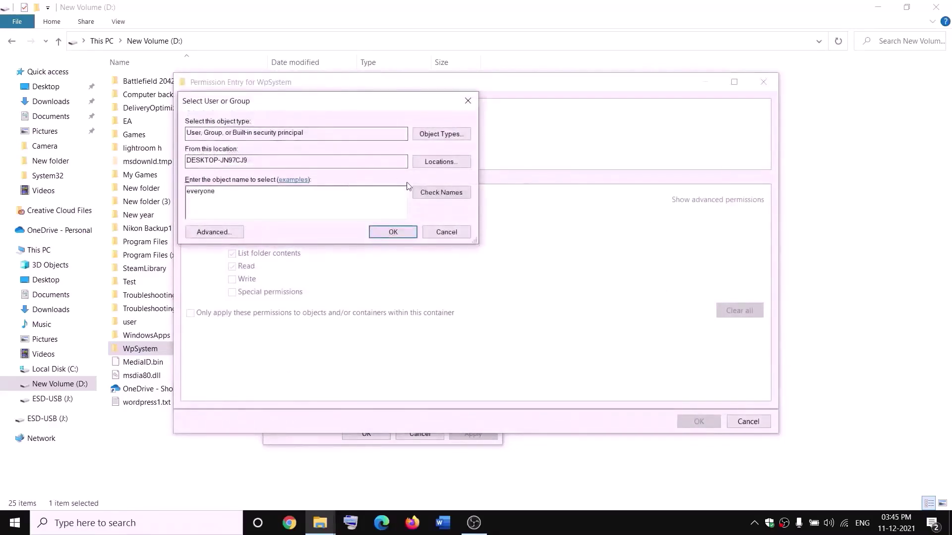
left_click(419, 192)
left_click(400, 232)
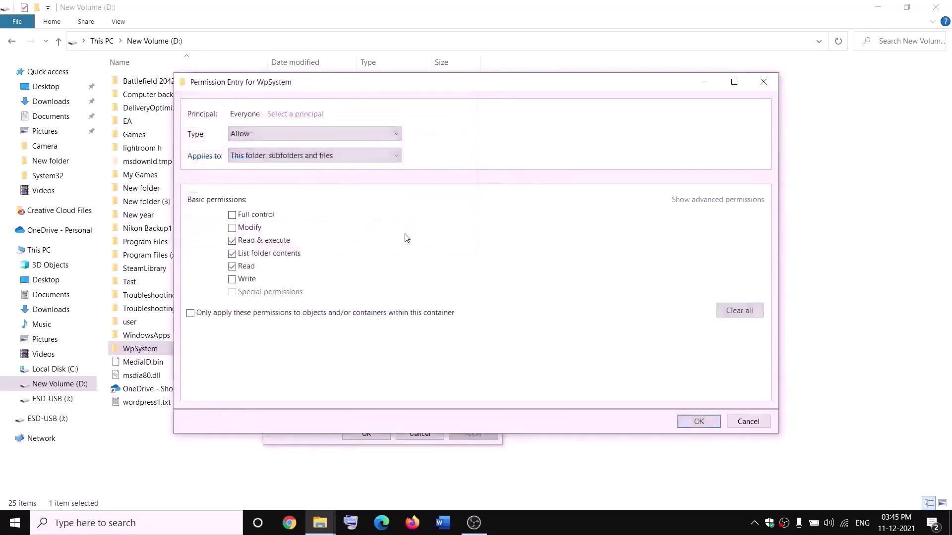
Step: Grant Everyone full control of the WpSystem folder, apply the permissions, and close its security and properties dialogs
left_click(232, 216)
left_click(699, 421)
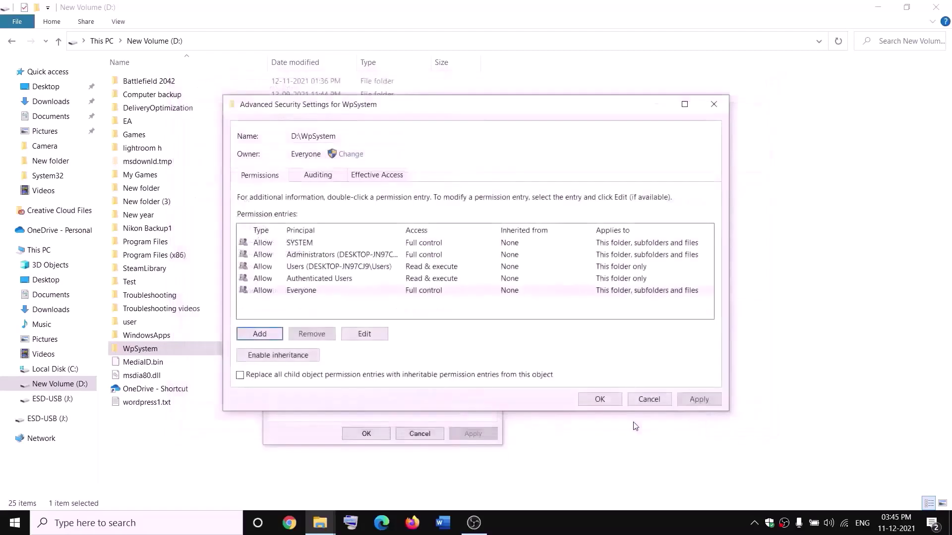
left_click(698, 399)
left_click(599, 399)
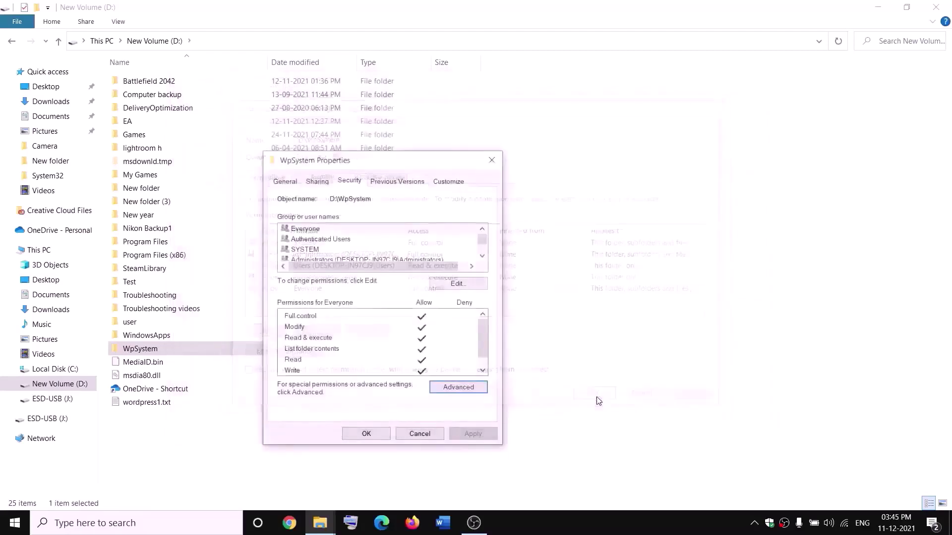
left_click(378, 431)
left_click(476, 466)
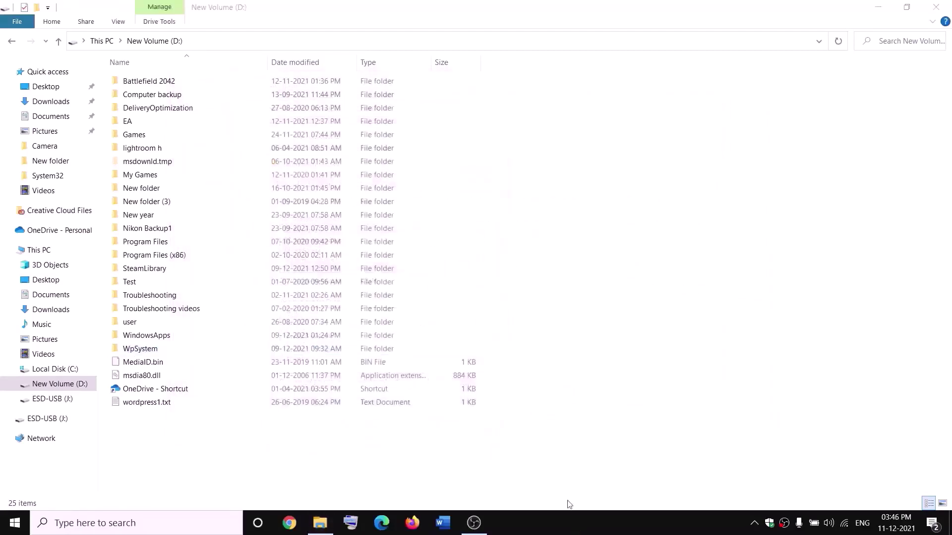
Step: Rename the WpSystem folder on the D: drive to WpSystem.old
right_click(138, 351)
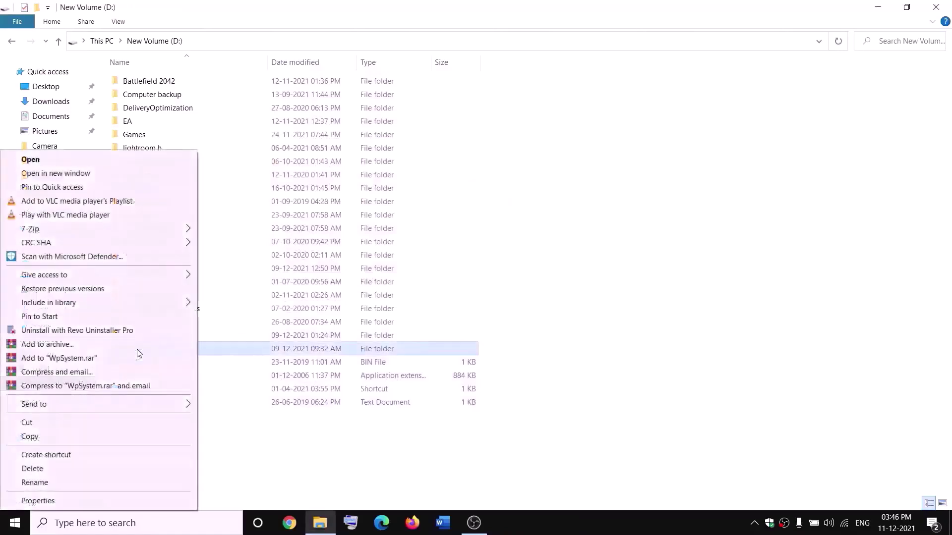
left_click(35, 483)
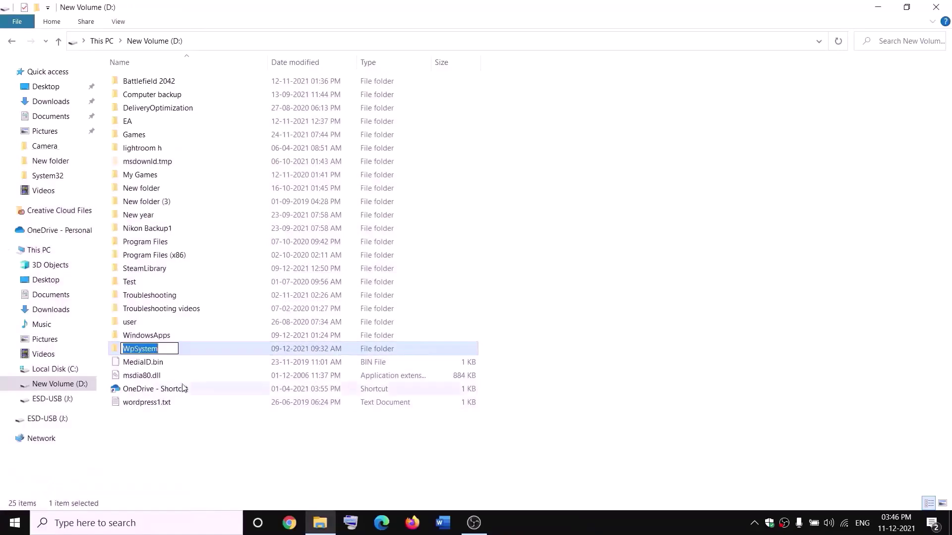
key("End")
type(".old")
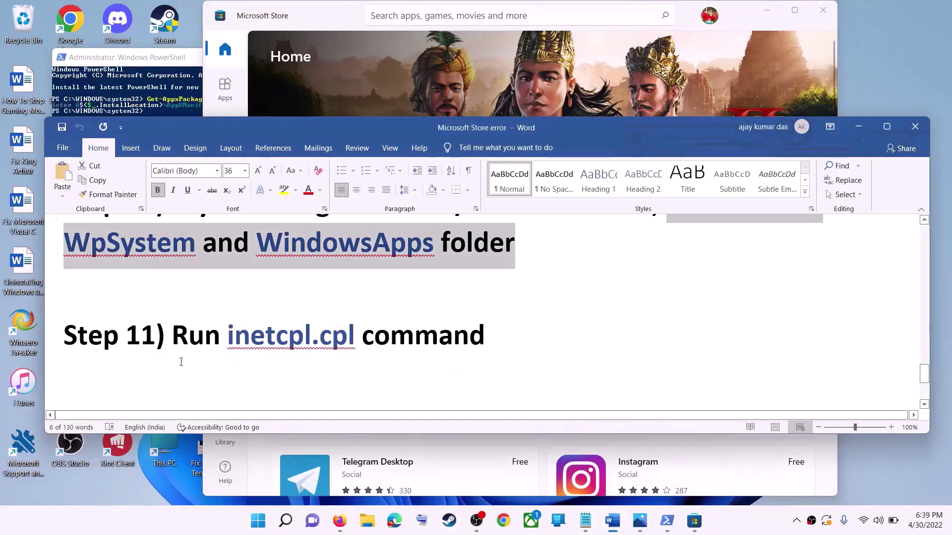
Step: Highlight the Step 11 instruction in the Word document, then search Windows for inetcpl.cpl and open the control panel item
left_click_drag(173, 342, 429, 340)
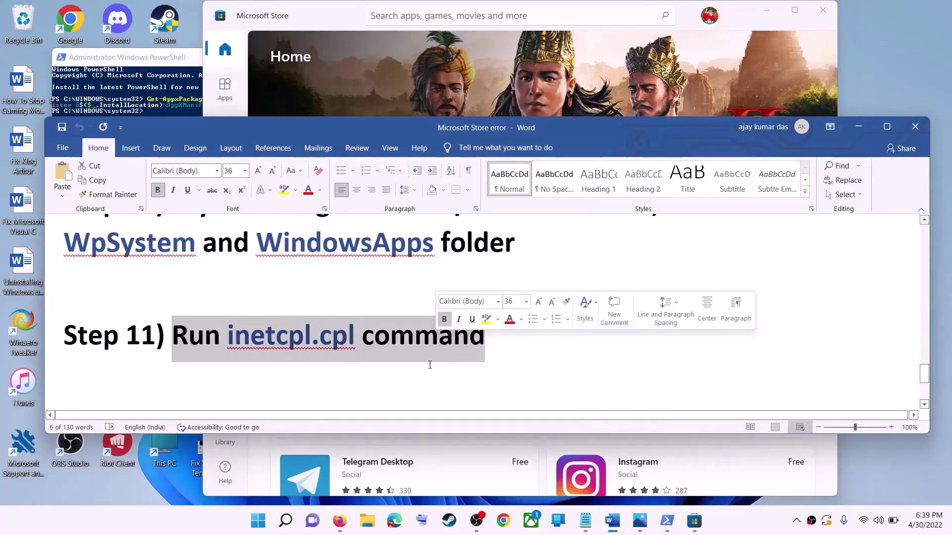
left_click(259, 521)
type("i")
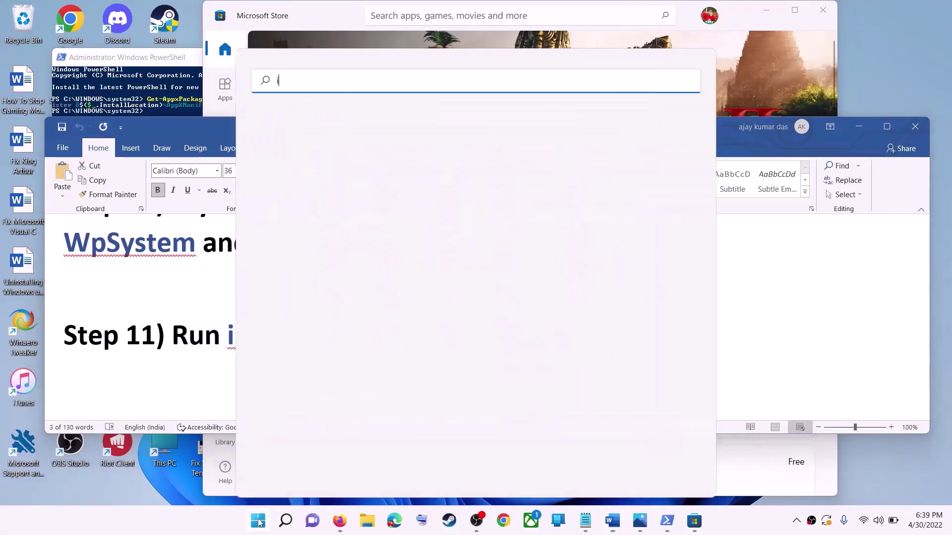
type("netc")
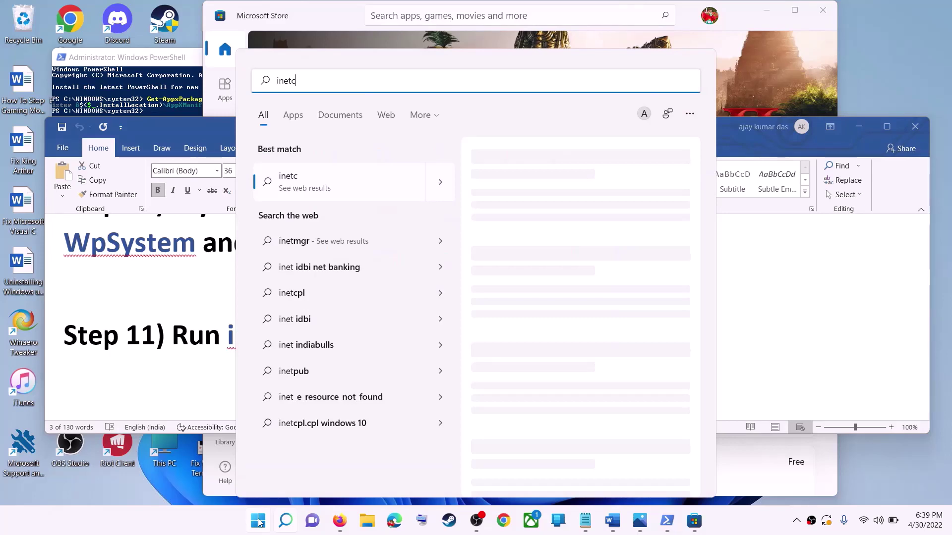
type("pl.cpl")
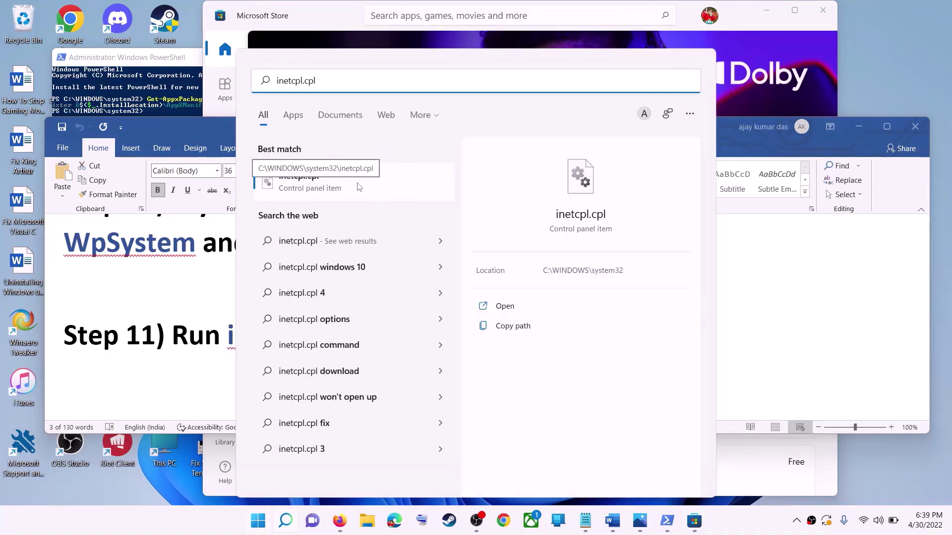
left_click(359, 186)
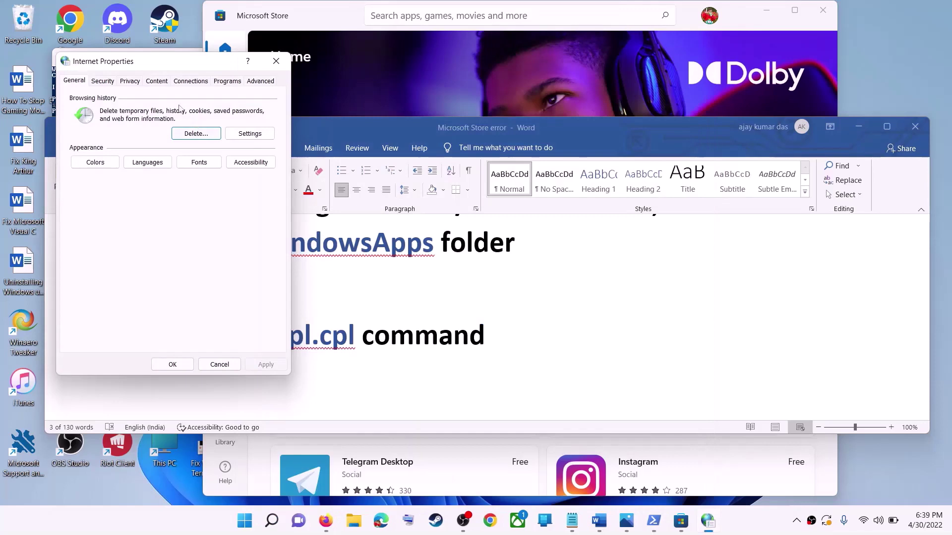
Step: Check the Use TLS options in the advanced Internet Properties settings and close the dialog without changes
left_click_drag(171, 61, 440, 100)
left_click(529, 120)
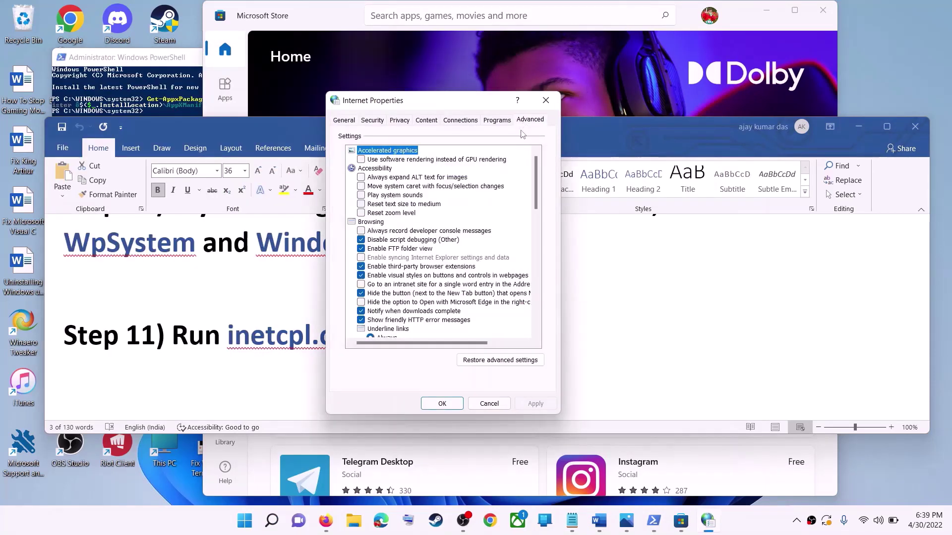
scroll(485, 226, "down", 20)
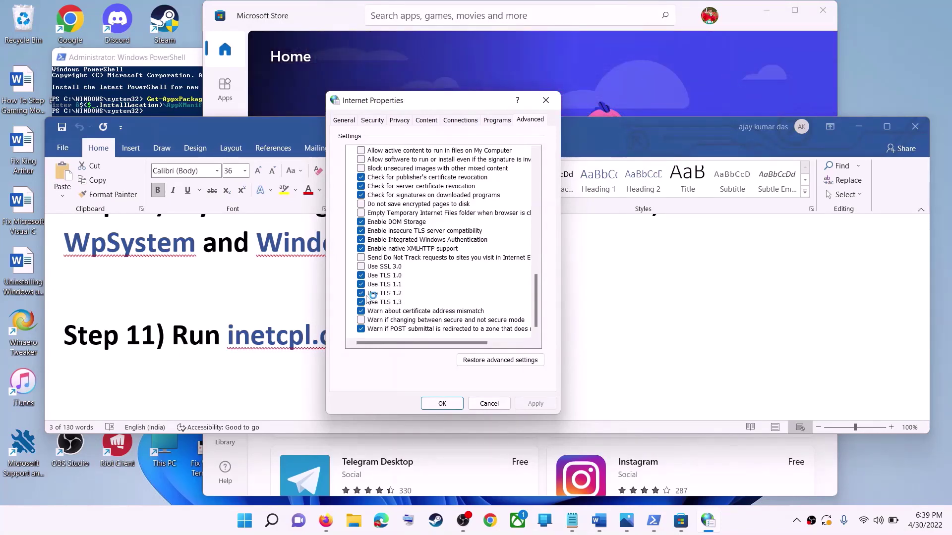
left_click(489, 404)
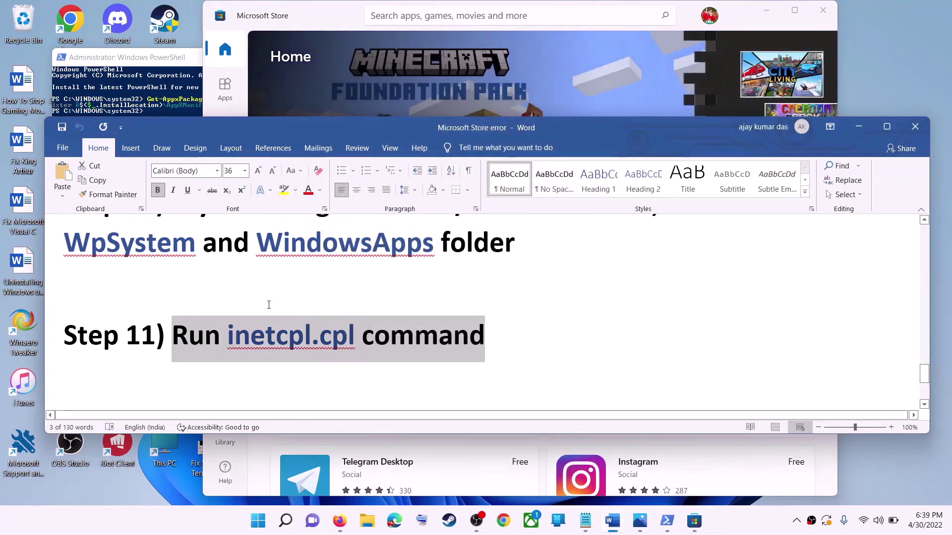
Step: Read Step 12 in the Word notes on updating Windows with the media creation tool, highlighting the Windows 10 and Windows 11 download links
left_click(288, 288)
scroll(297, 298, "down", 5)
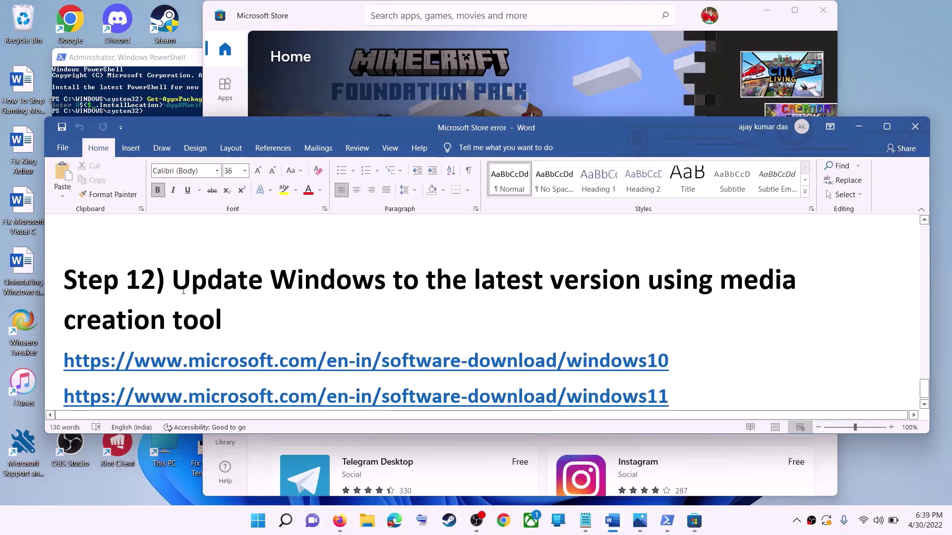
left_click_drag(173, 280, 224, 321)
left_click(225, 320)
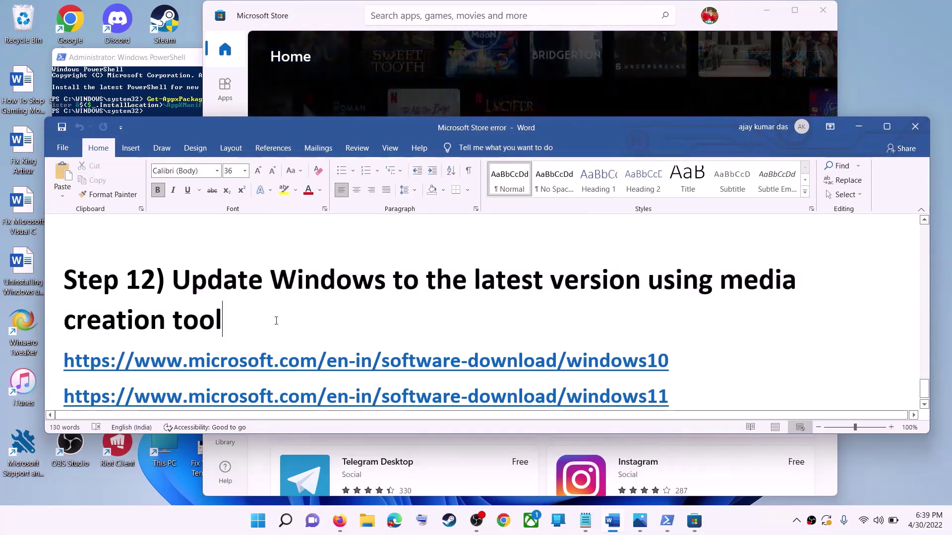
scroll(276, 320, "down", 1)
triple_click(273, 354)
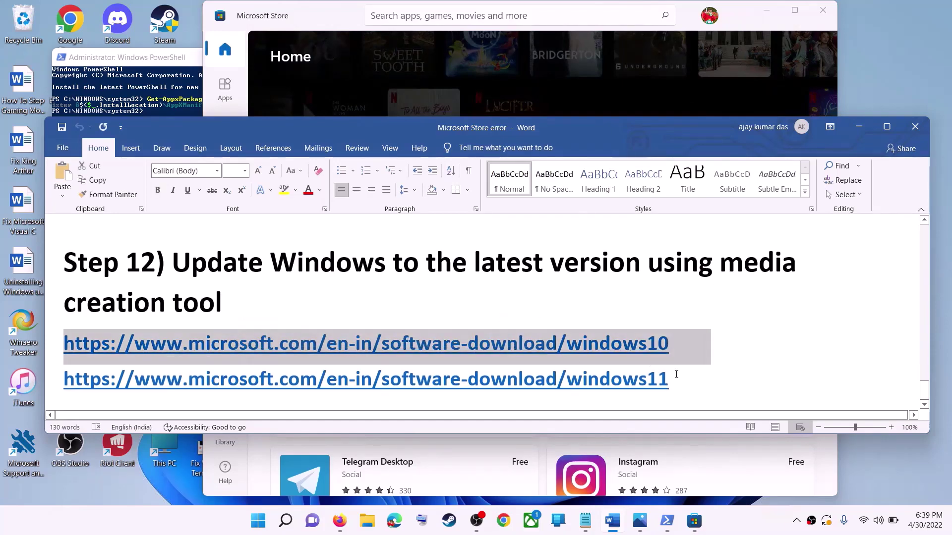
triple_click(268, 388)
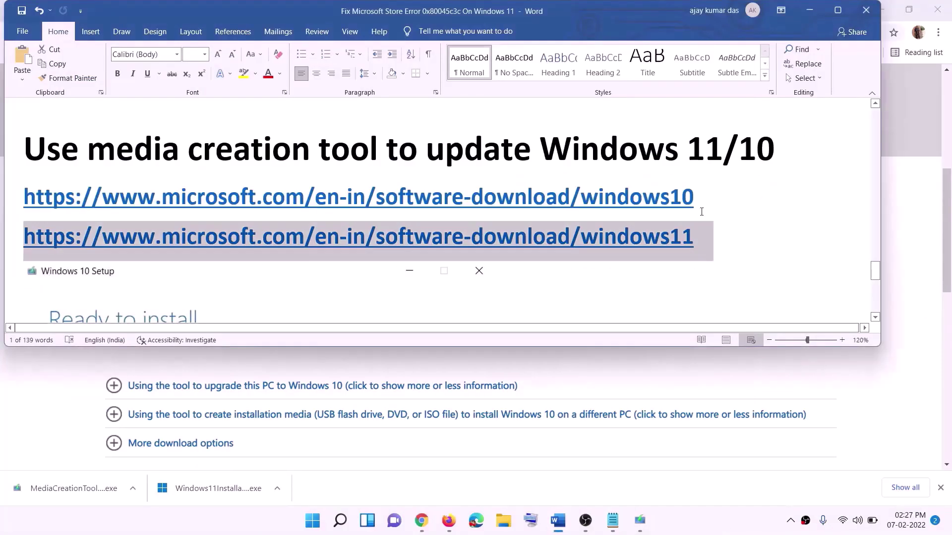
triple_click(699, 198)
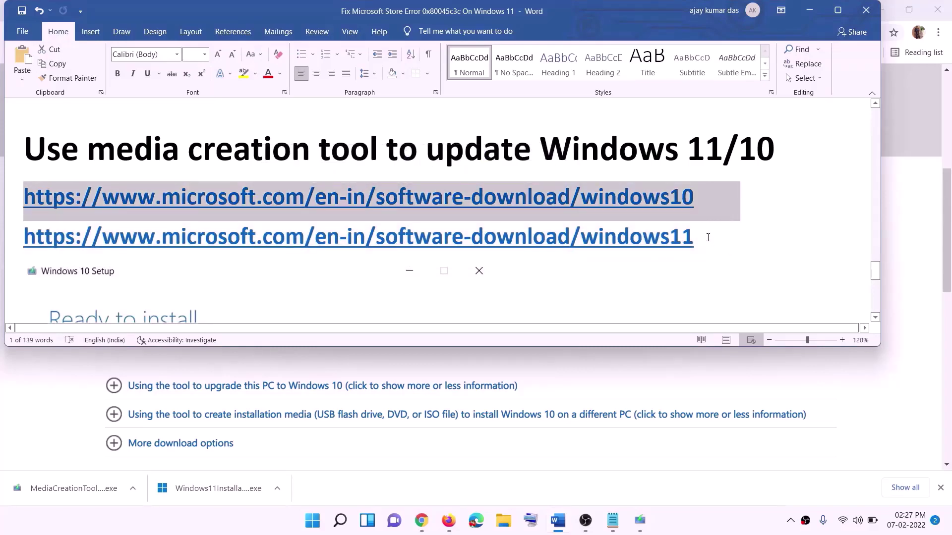
triple_click(708, 238)
Step: Switch to the Download Windows 10 page in the browser and download the media creation tool
left_click(809, 10)
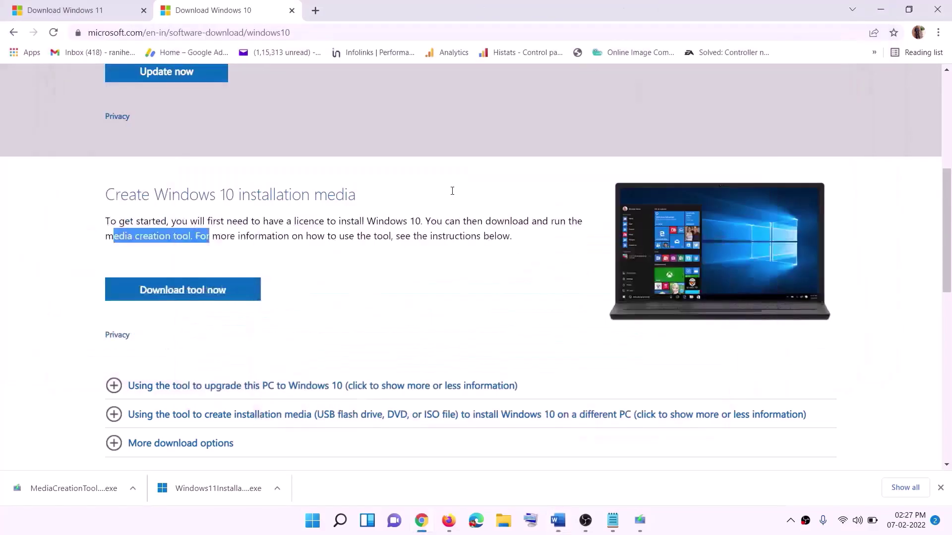
scroll(405, 255, "up", 6)
scroll(360, 195, "down", 5)
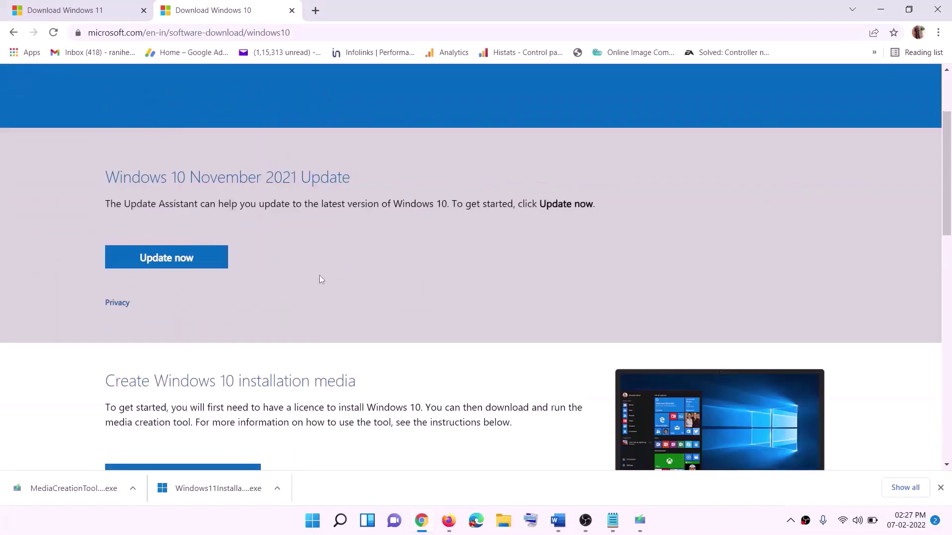
left_click_drag(113, 299, 214, 298)
scroll(317, 274, "down", 3)
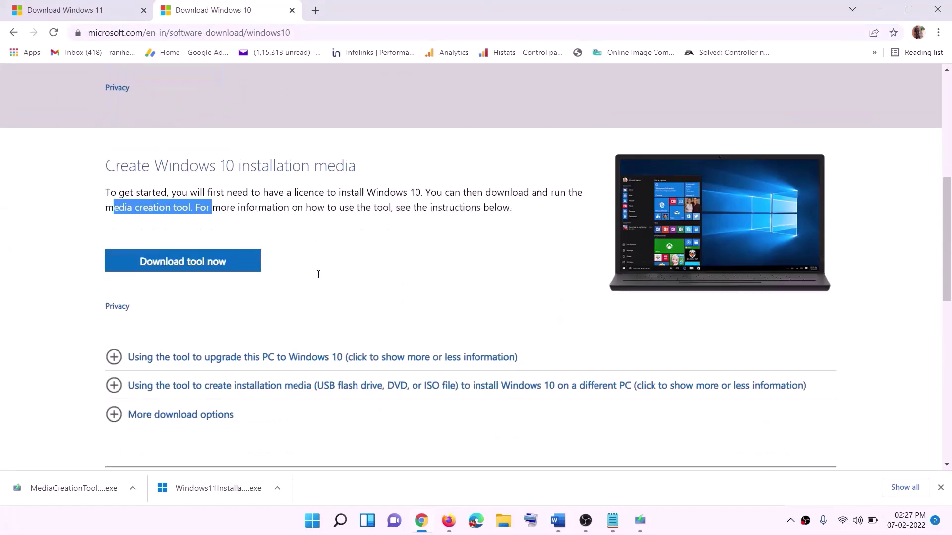
left_click(199, 235)
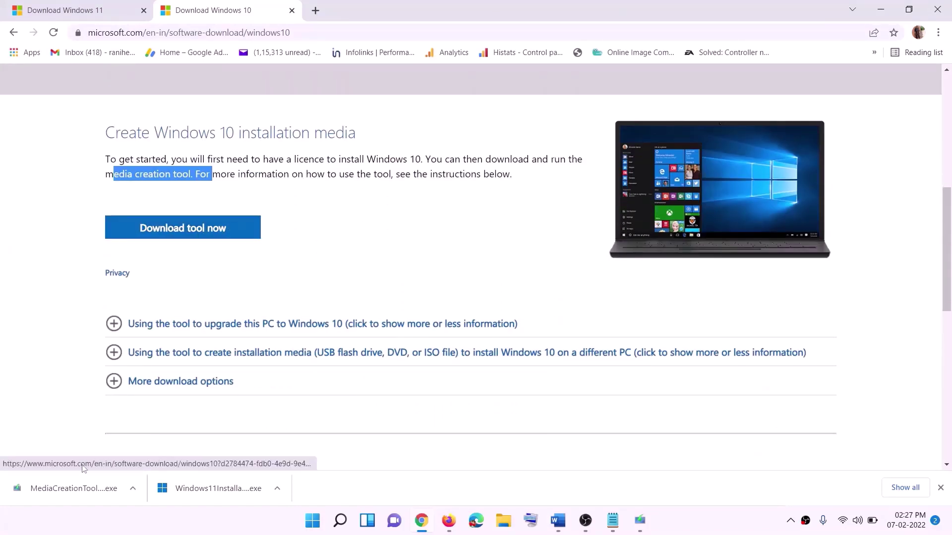
Step: Bring up Windows 10 Setup, accept the license terms, and start the download with Upgrade this PC now selected
left_click(649, 527)
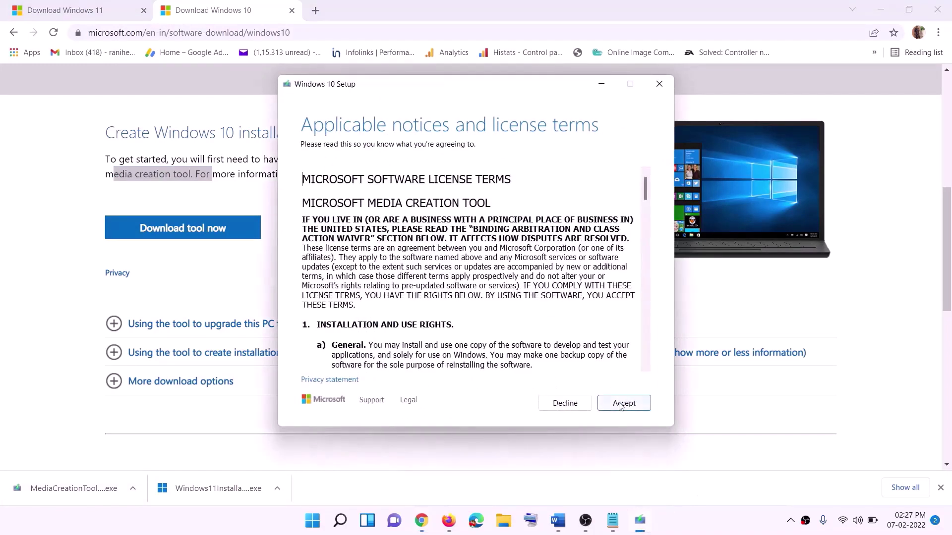
left_click(620, 404)
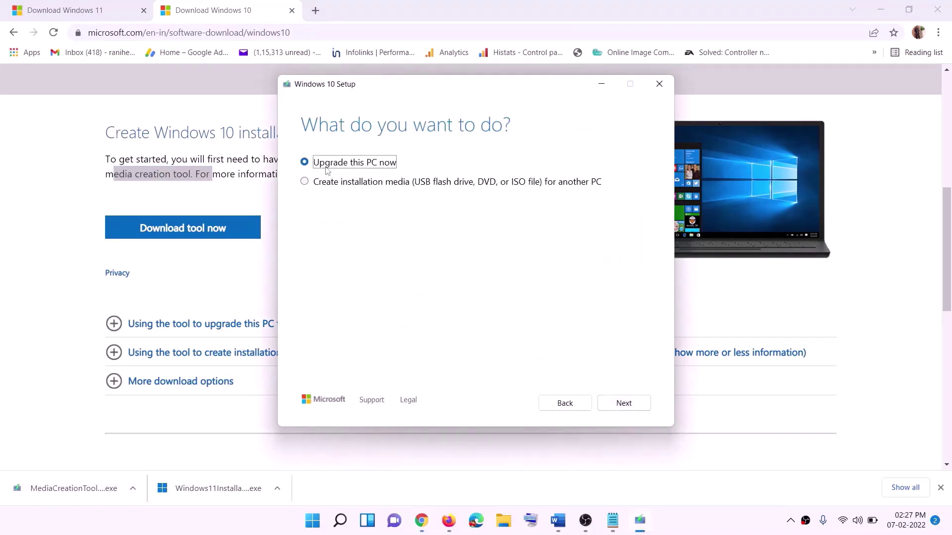
left_click(624, 404)
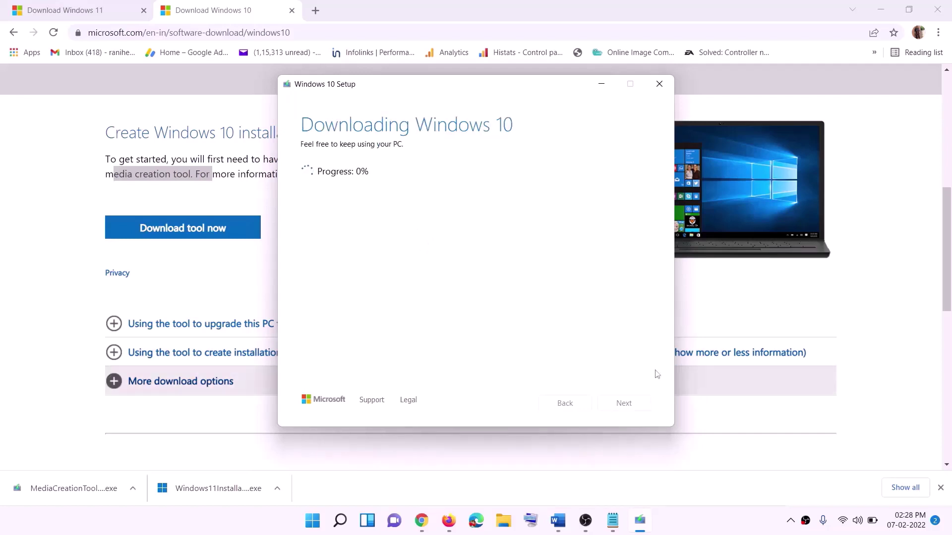
left_click(703, 531)
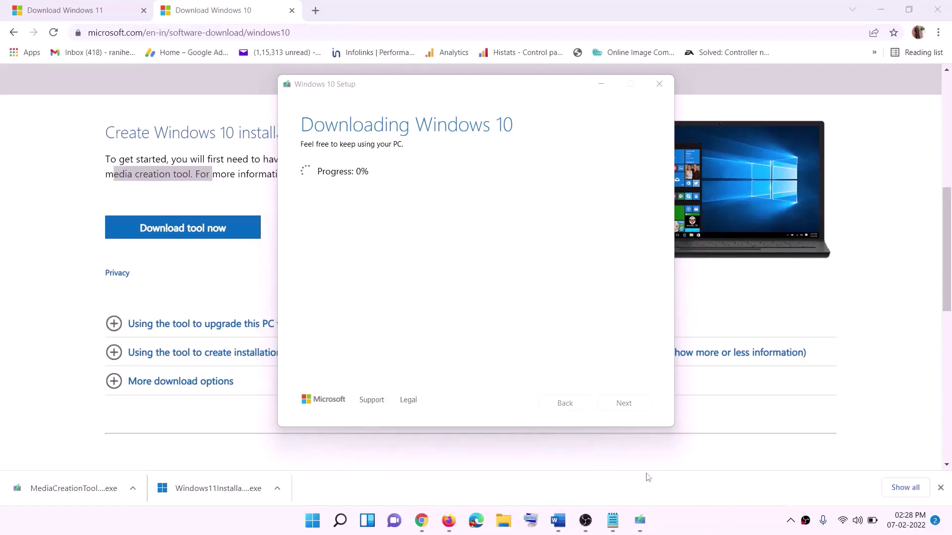
Step: Switch to the Word notes, maximize the window, and examine the Ready to install screenshot and its choices of what to keep
left_click(563, 528)
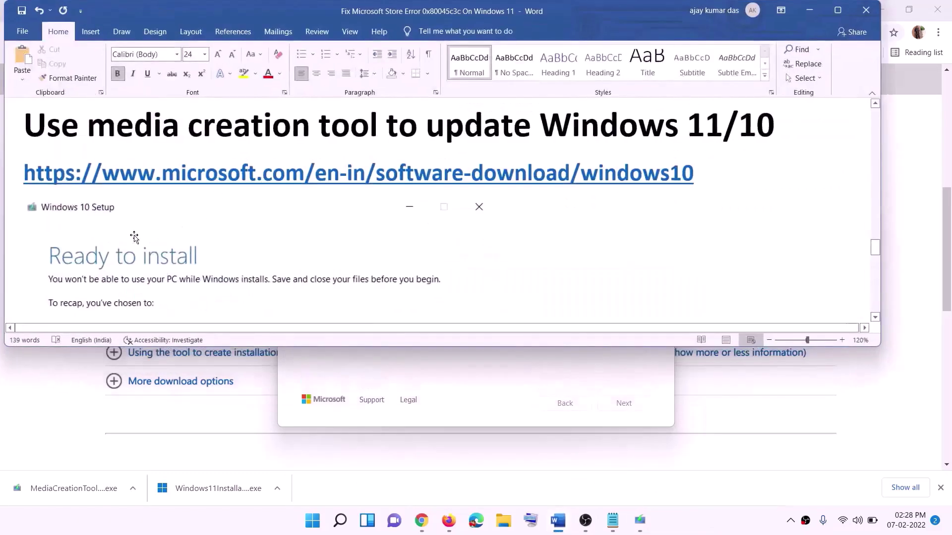
scroll(102, 238, "down", 1)
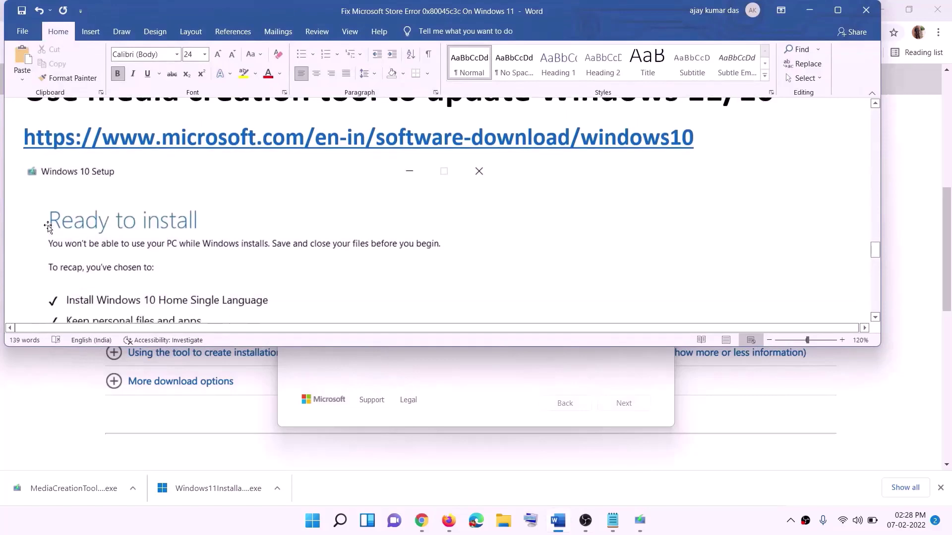
left_click(837, 10)
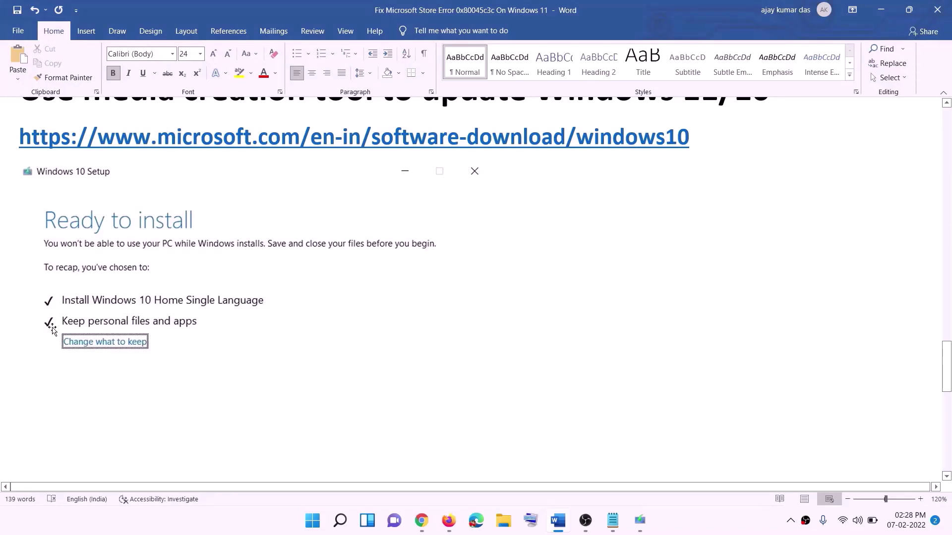
scroll(488, 344, "down", 2)
scroll(490, 345, "down", 1)
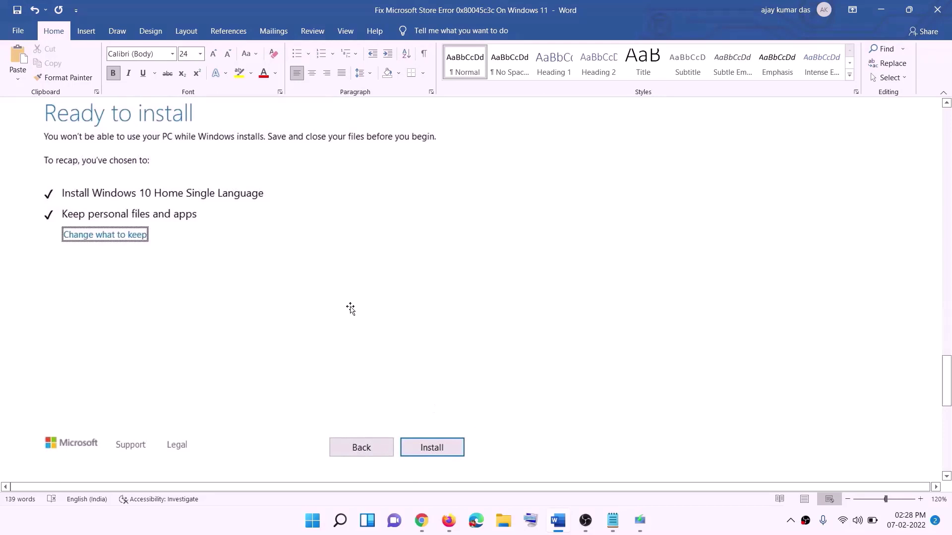
Step: Switch to the Download Windows 11 page in Chrome and download the media creation tool under Create Windows 11 Installation Media
scroll(390, 307, "up", 1)
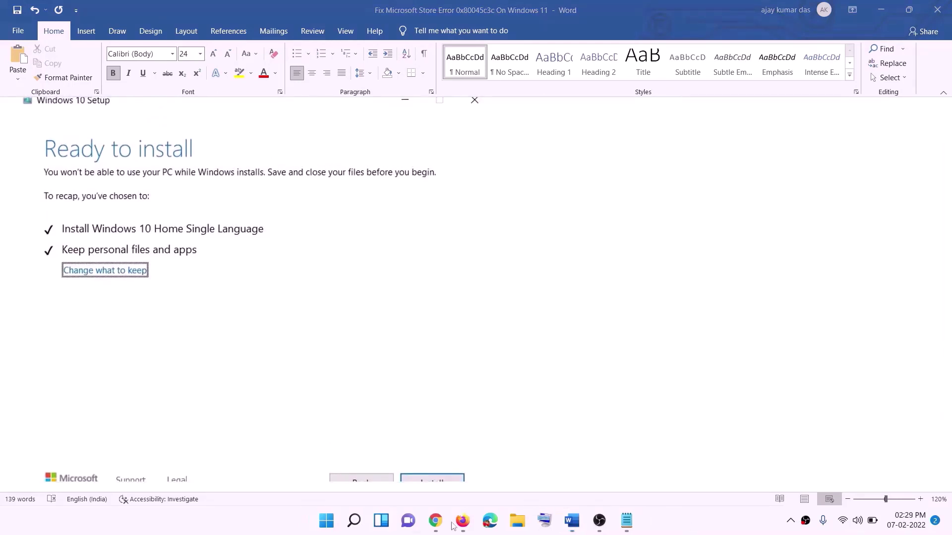
left_click(436, 521)
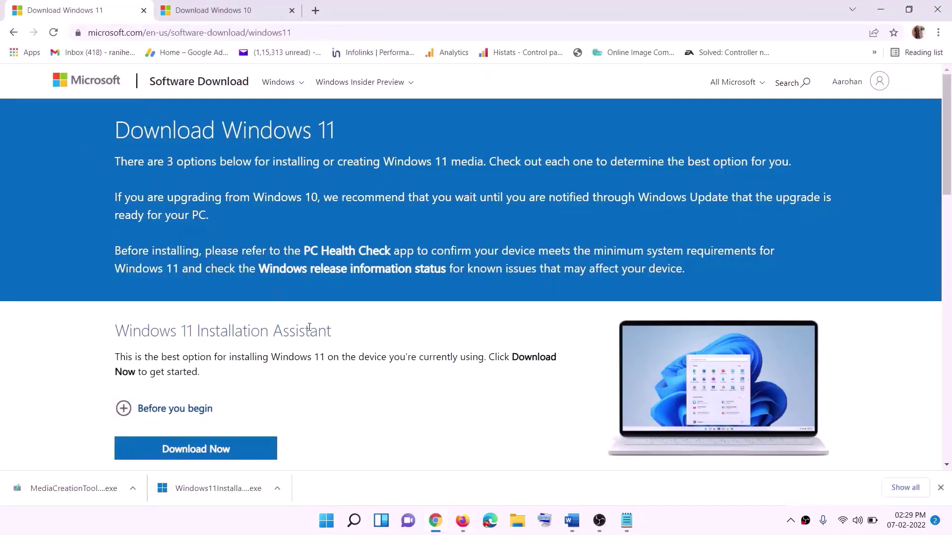
scroll(293, 343, "down", 5)
left_click_drag(178, 295, 276, 295)
left_click(189, 378)
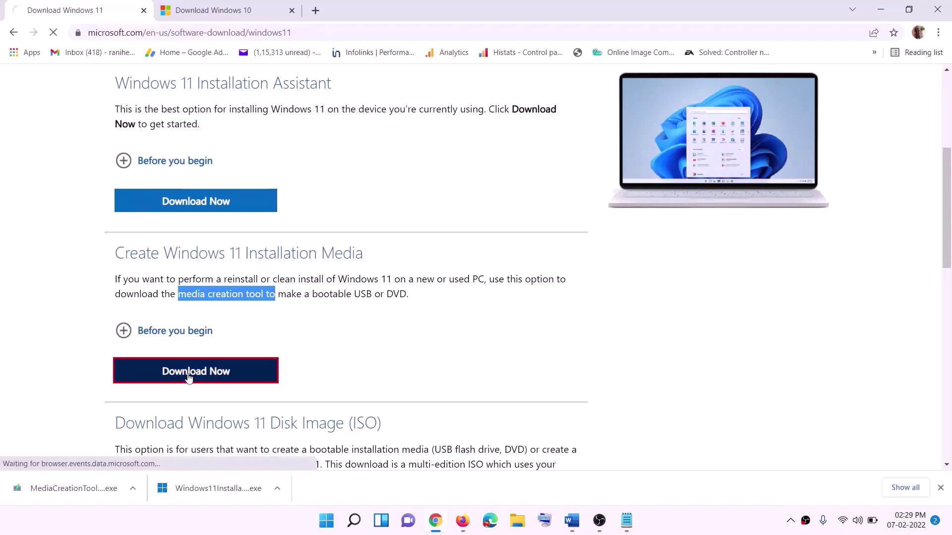
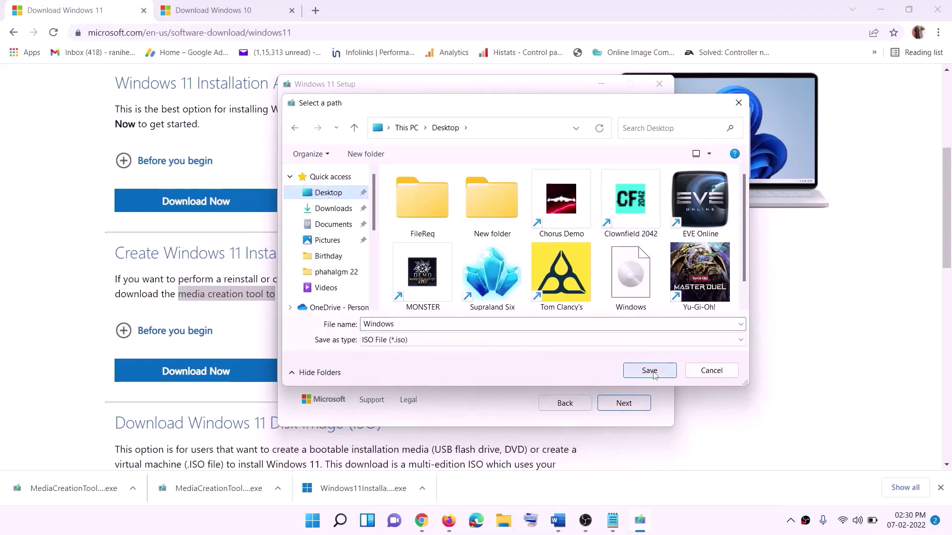
Step: Show the desktop, move the Windows ISO file to just above the Firefox shortcut, and open it as a mounted drive
left_click(671, 520)
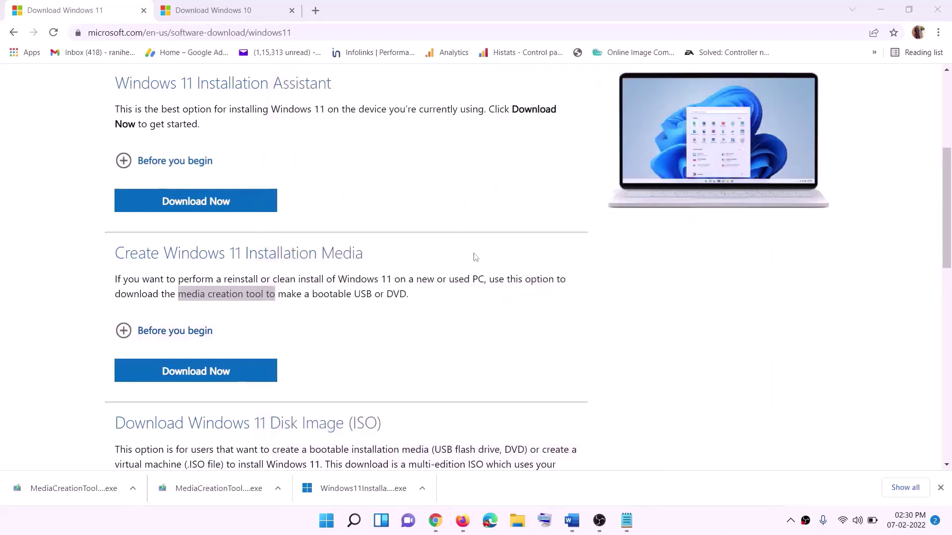
key("super+d")
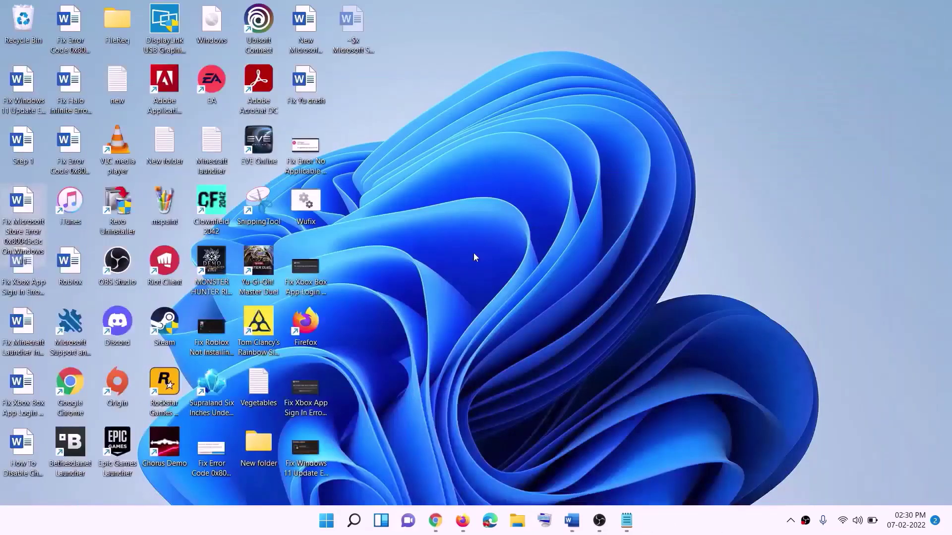
left_click_drag(226, 25, 307, 269)
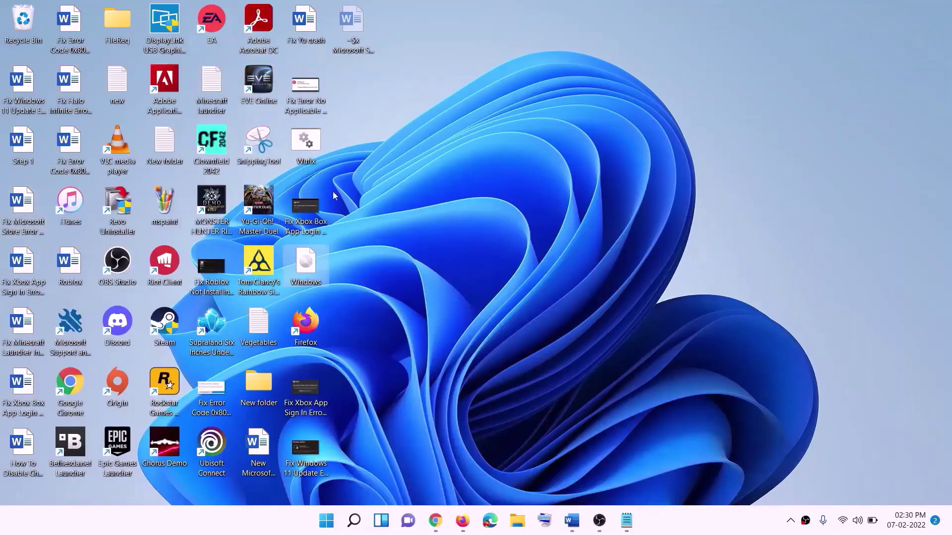
double_click(306, 263)
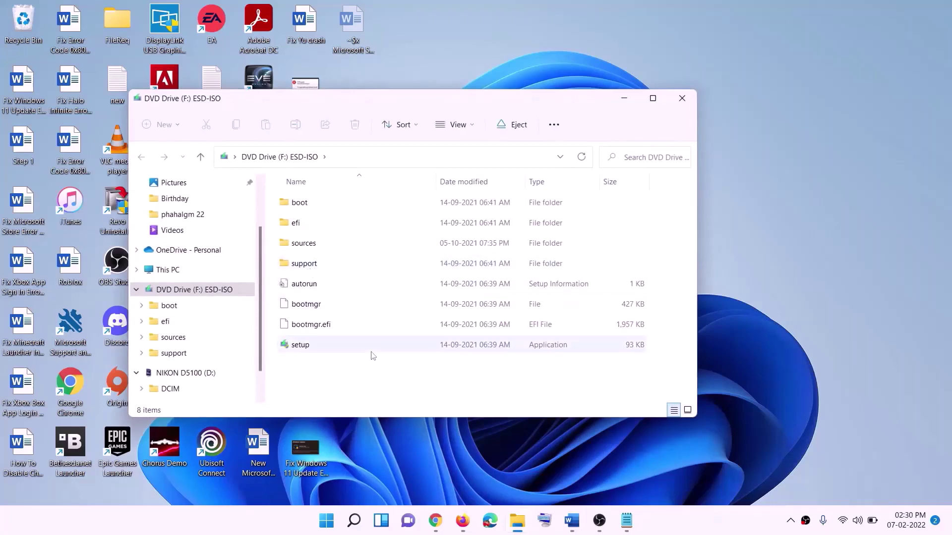
Step: Run setup from the mounted ESD-ISO drive, allow it to make changes, and continue past the Install Windows 11 page
left_click(309, 347)
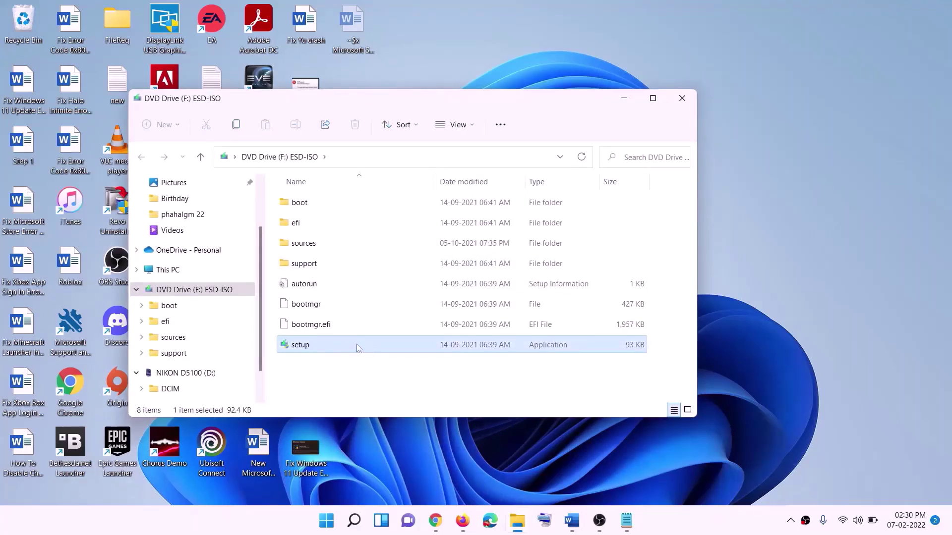
double_click(324, 343)
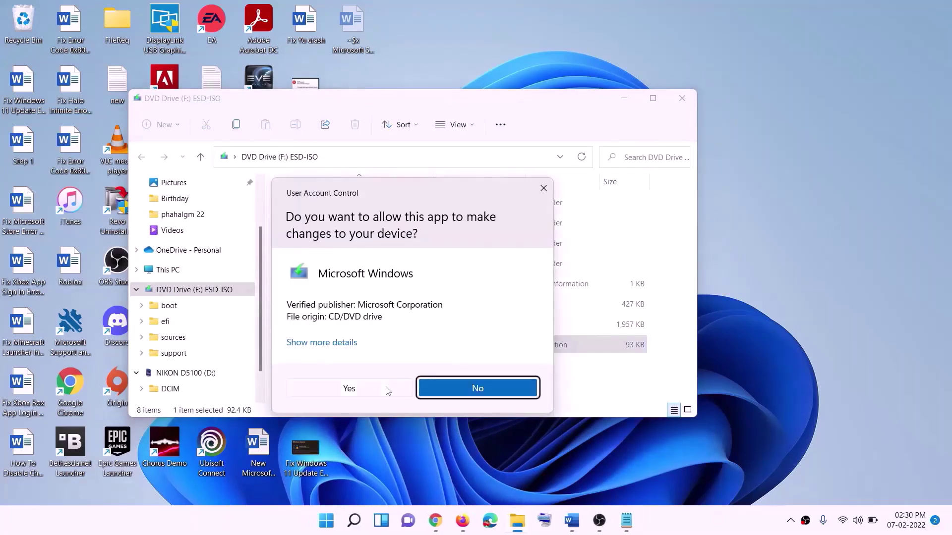
left_click(384, 388)
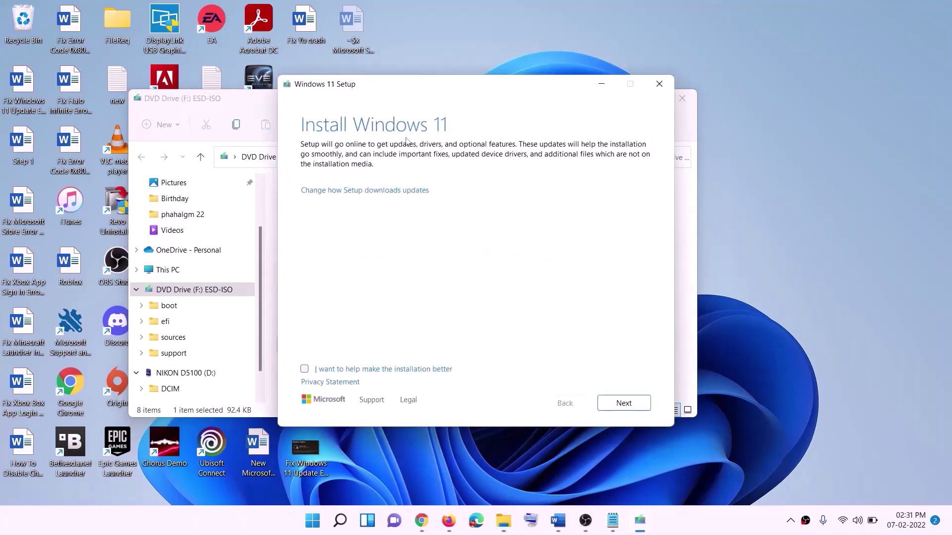
left_click(628, 404)
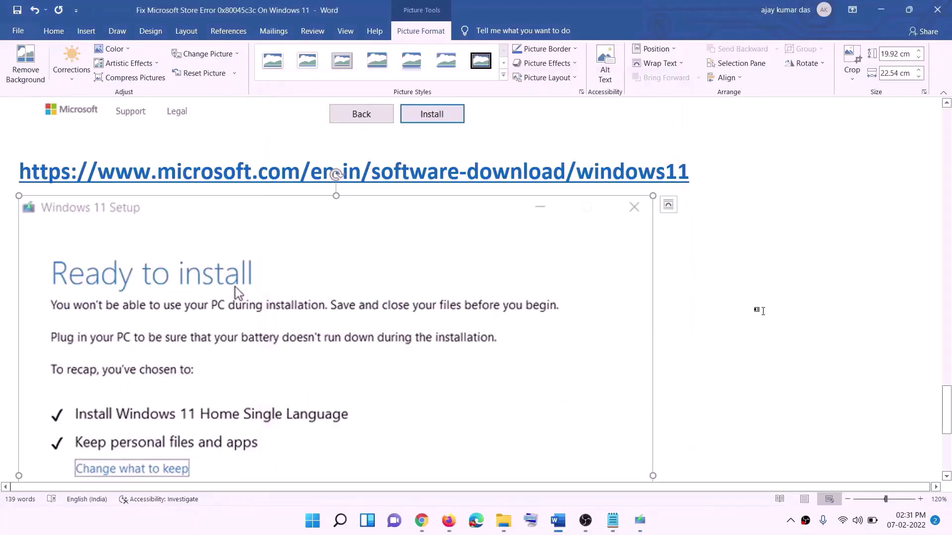
Step: Examine the Windows 11 Setup Ready to install screenshot in the Word notes, including its recap of what to keep
scroll(221, 228, "down", 3)
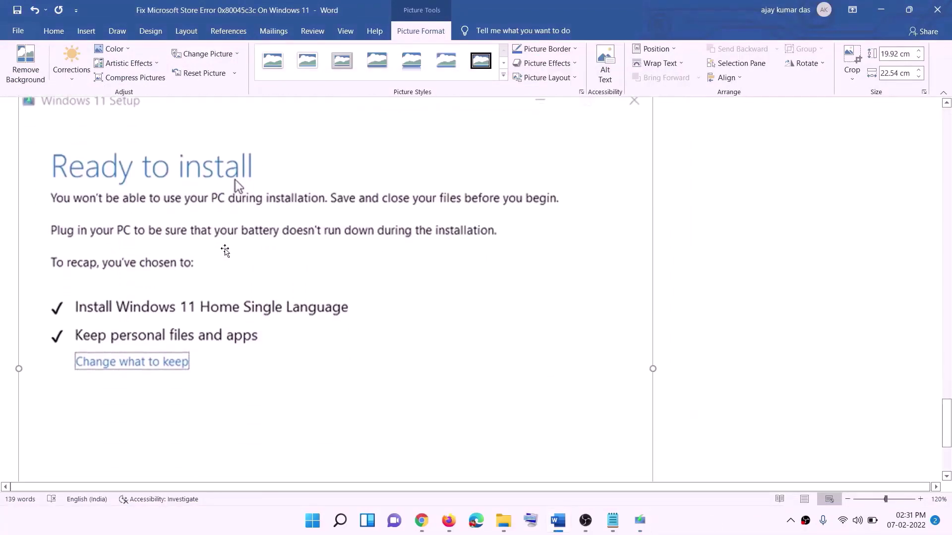
scroll(188, 312, "down", 1)
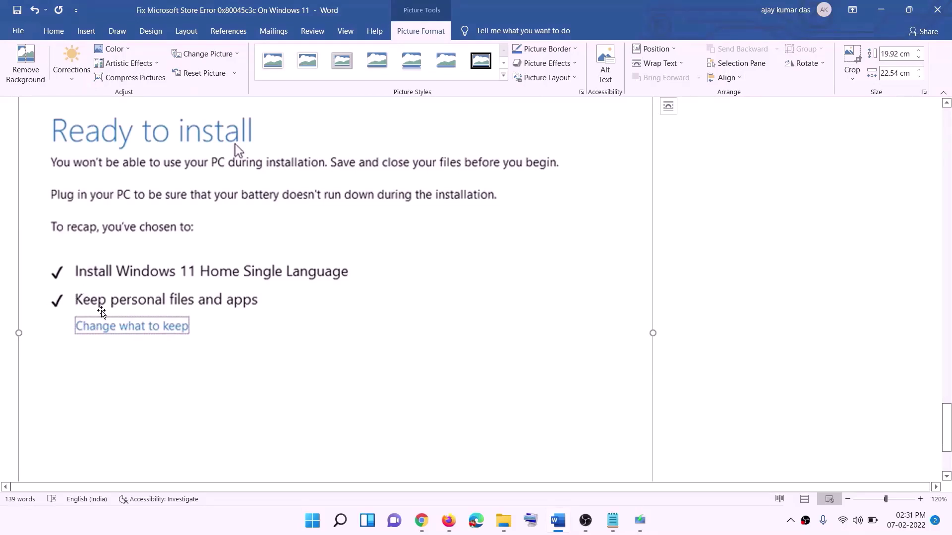
scroll(353, 310, "down", 3)
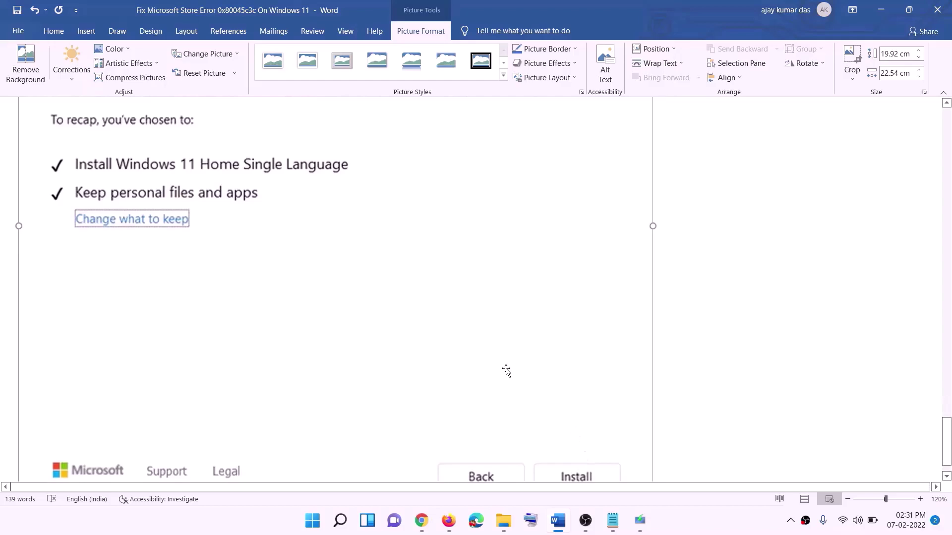
scroll(506, 369, "up", 5)
scroll(506, 369, "up", 1)
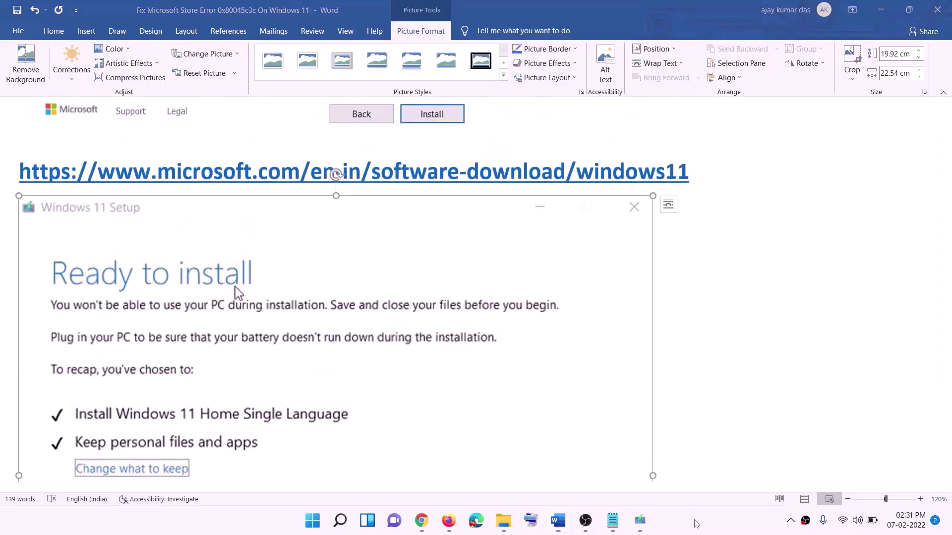